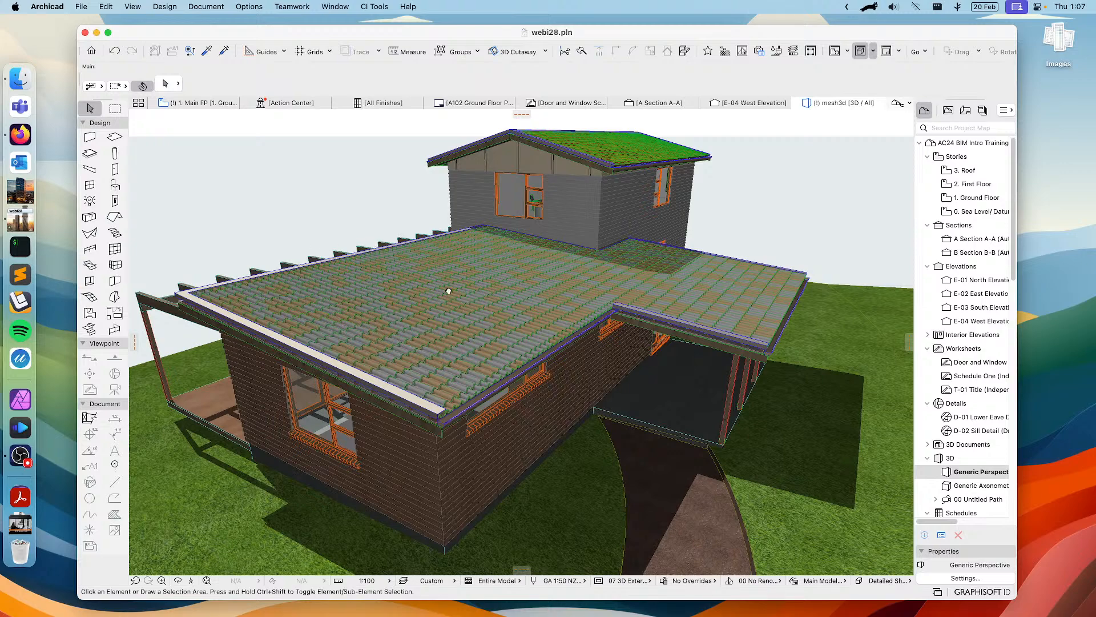
Open the settings of the lower roof's covering object and show the library folder containing its library part
middle_click_drag(449, 294, 478, 293)
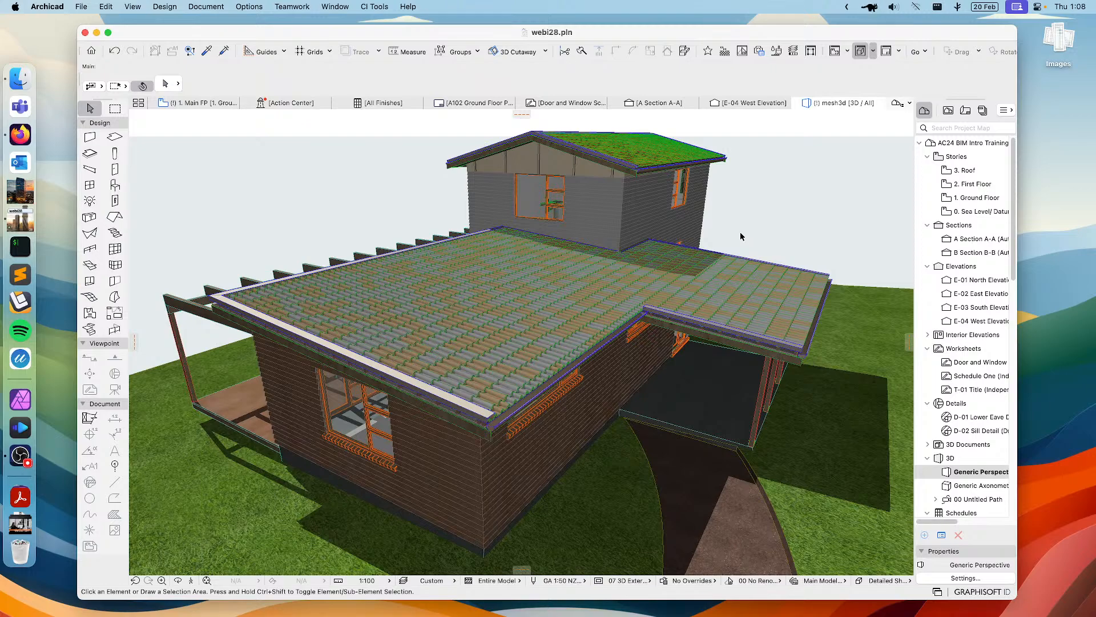
left_click(409, 318)
middle_click_drag(408, 316, 534, 297, "shift")
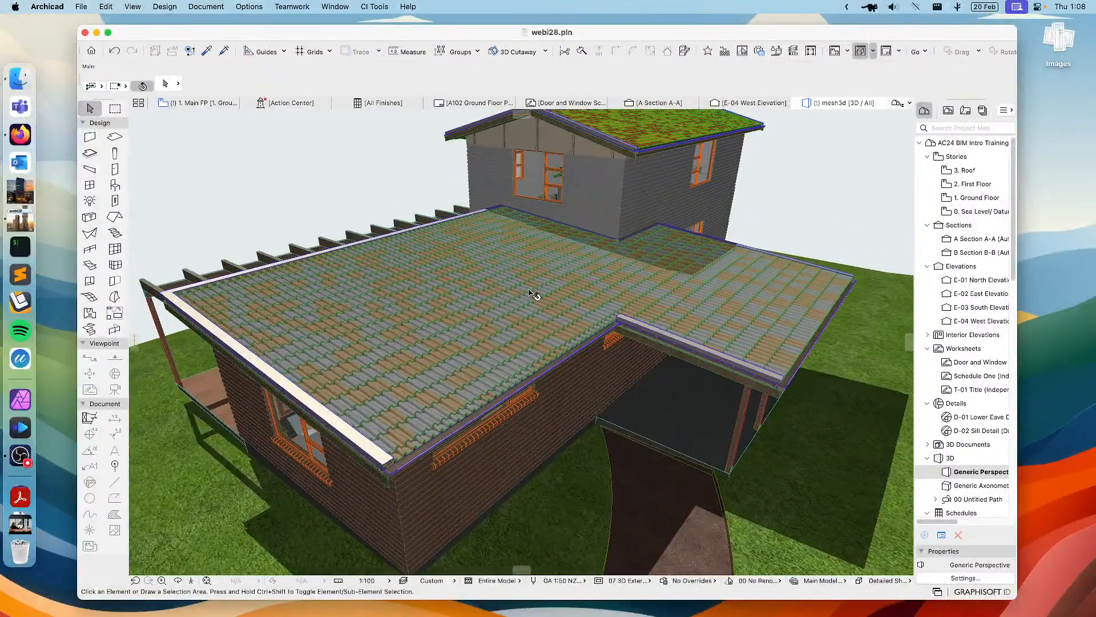
left_click(526, 288)
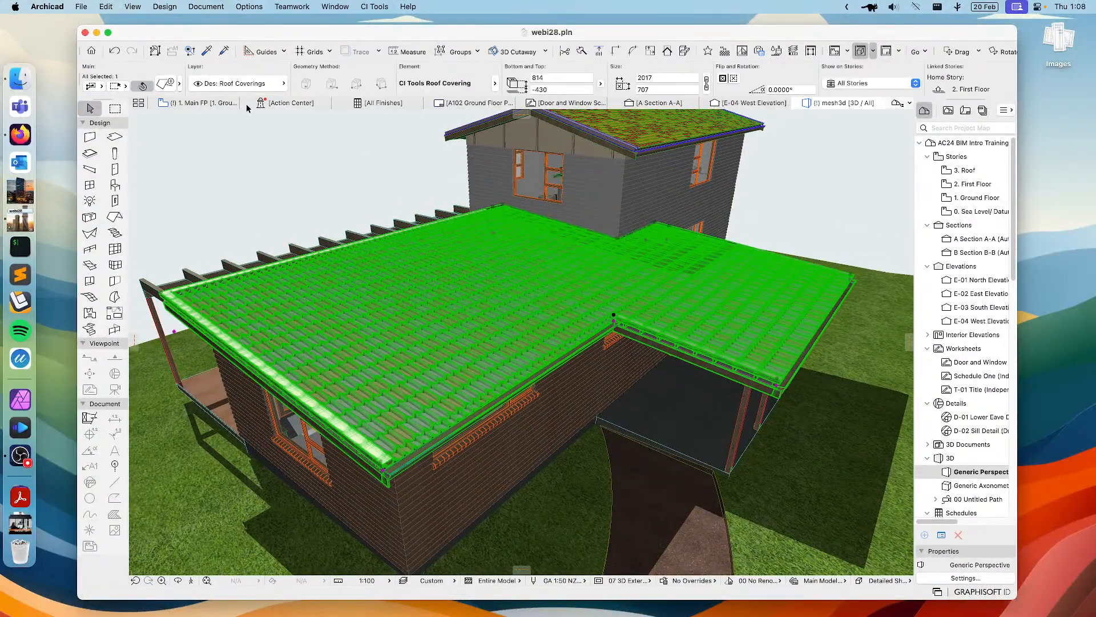
left_click(165, 83)
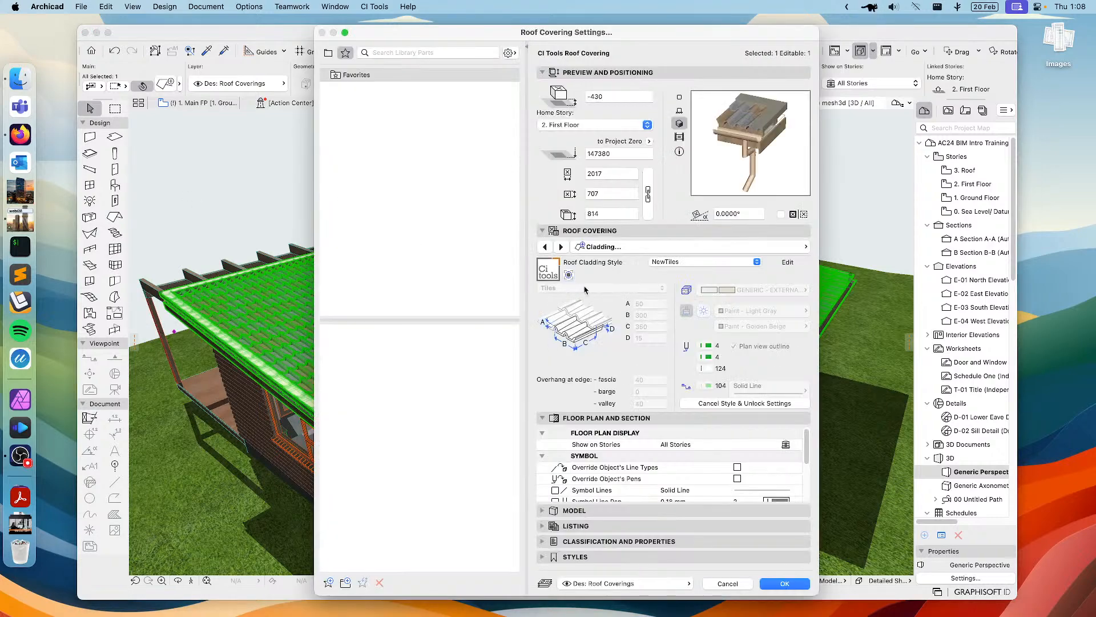
left_click(331, 53)
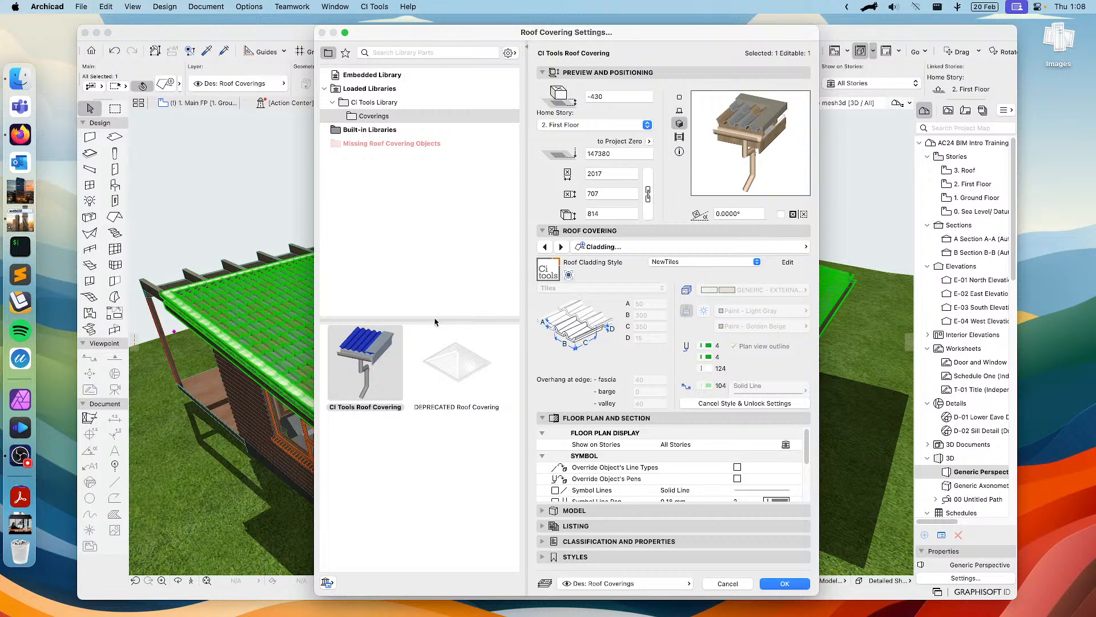
left_click_drag(436, 318, 454, 239)
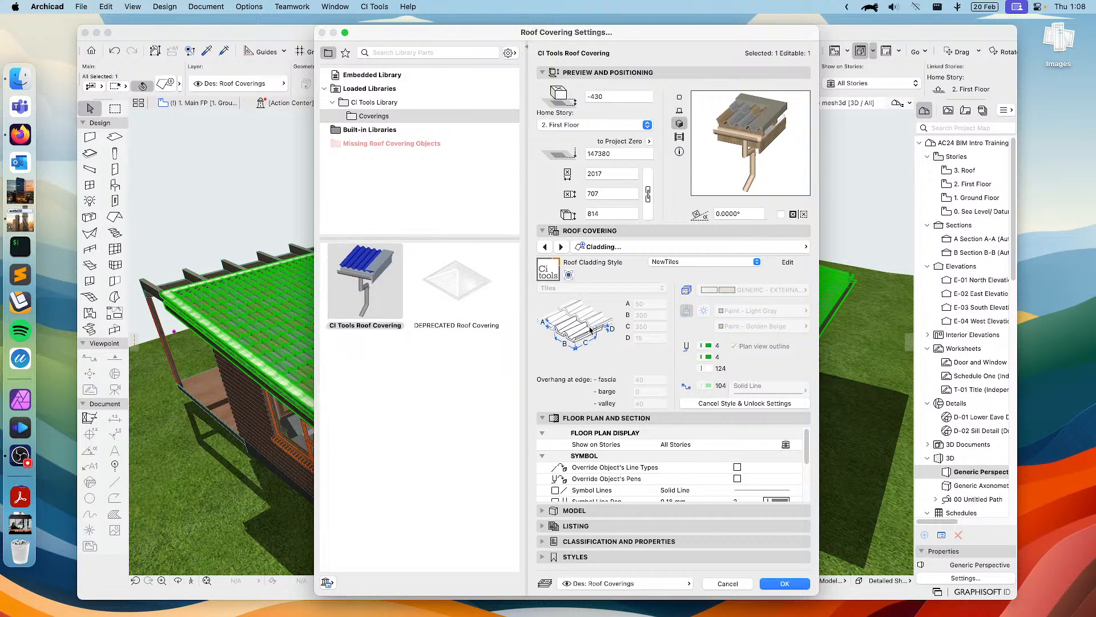
Review the barge and apron flashing settings of the lower roof covering
left_click(652, 248)
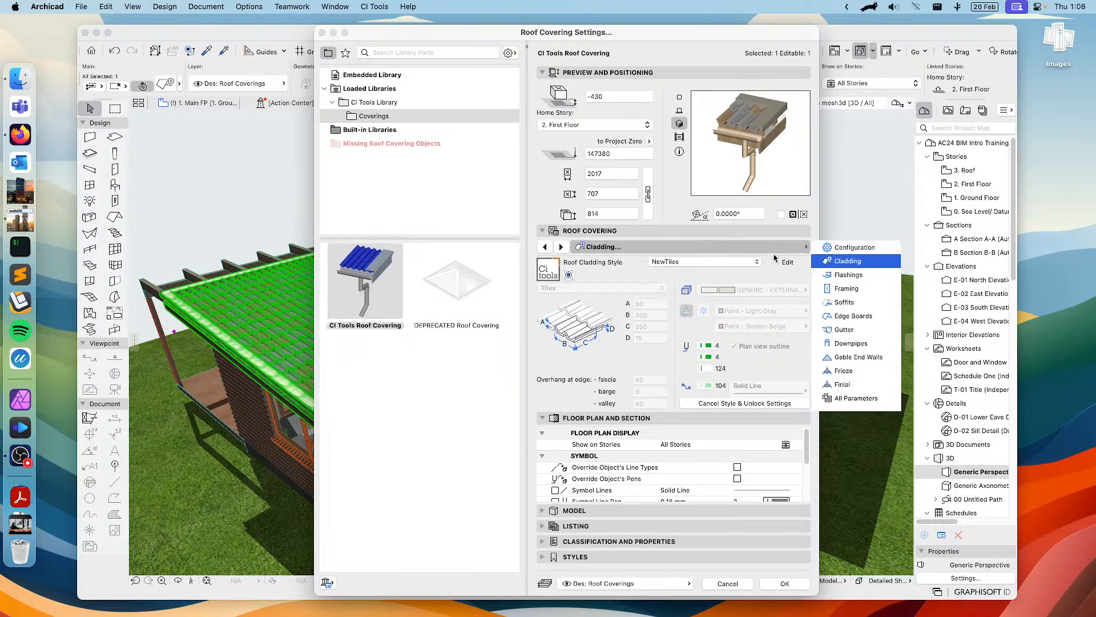
left_click(847, 277)
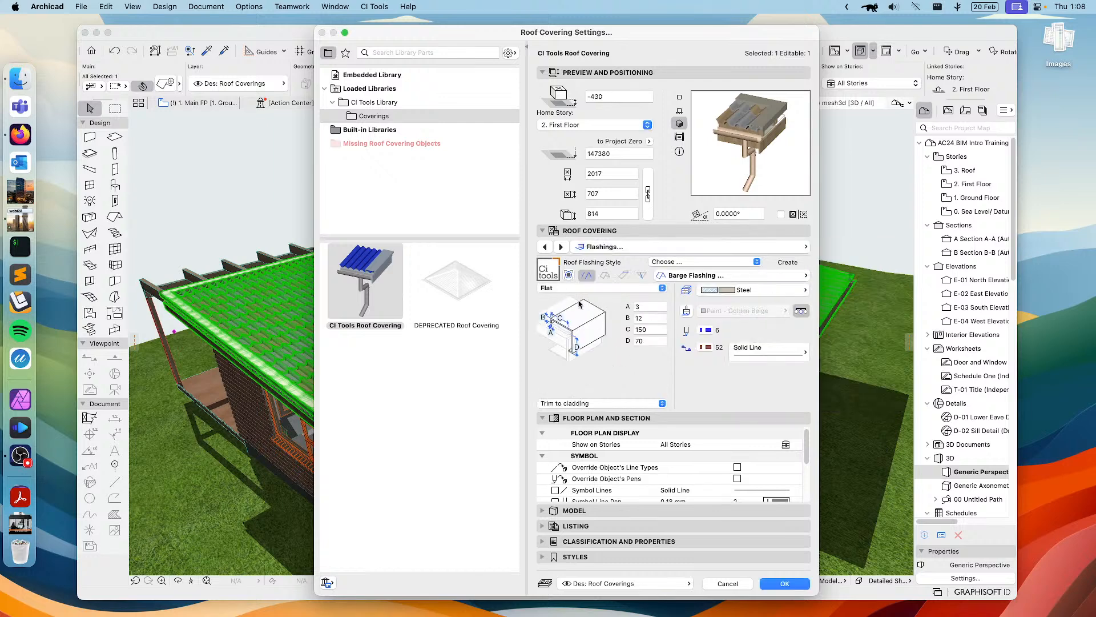
left_click(606, 274)
left_click(623, 275)
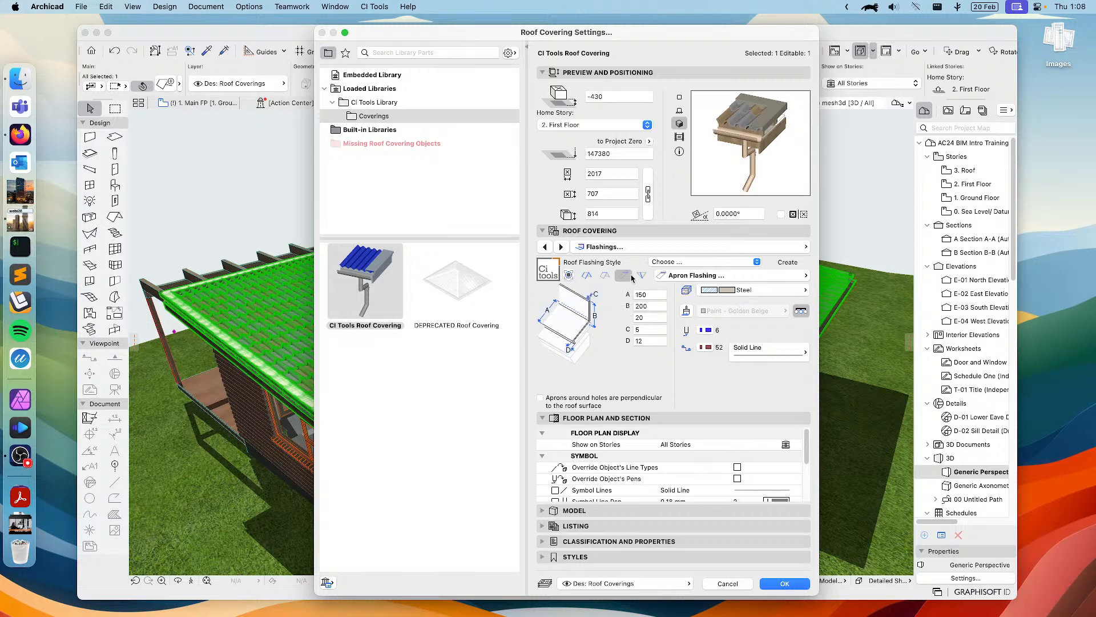
left_click(587, 274)
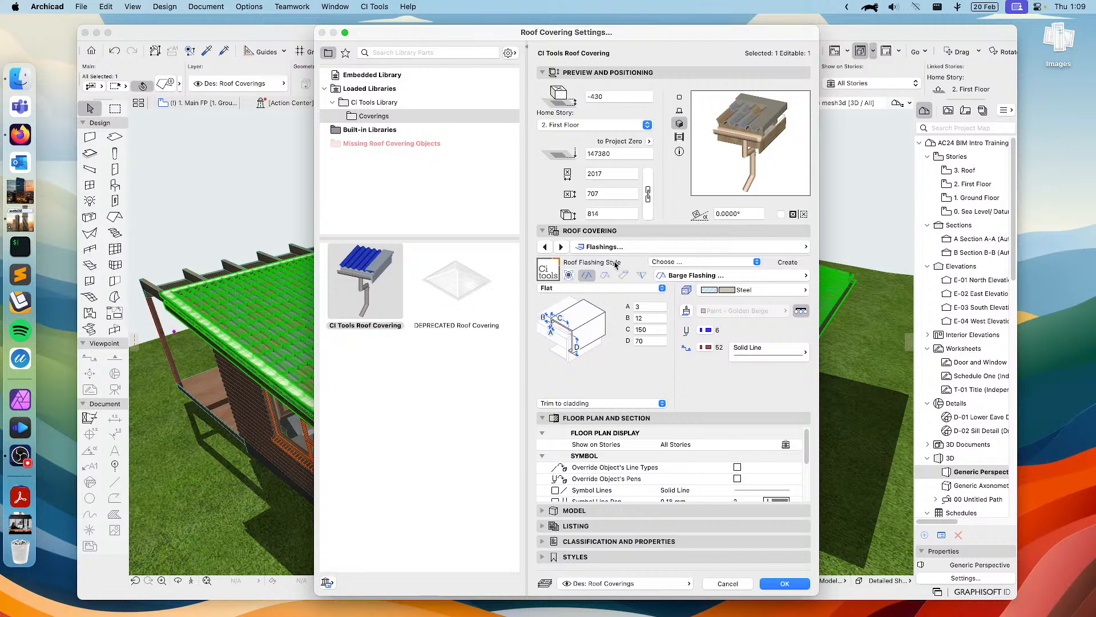
Return to the cladding settings and set the roof cladding style to NewShingle
left_click(662, 248)
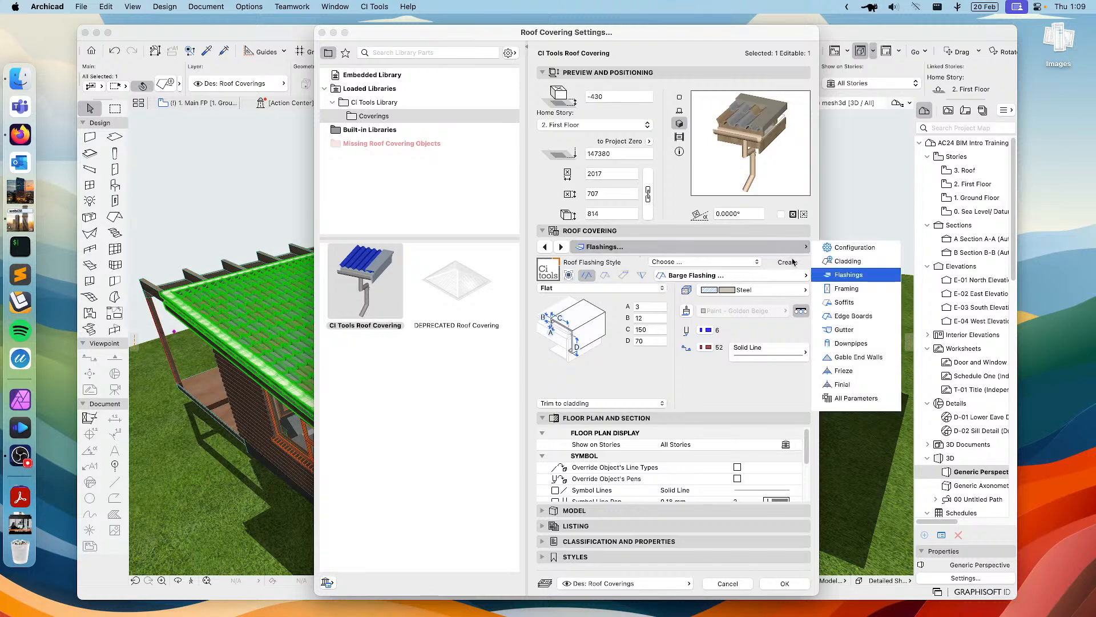
left_click(850, 263)
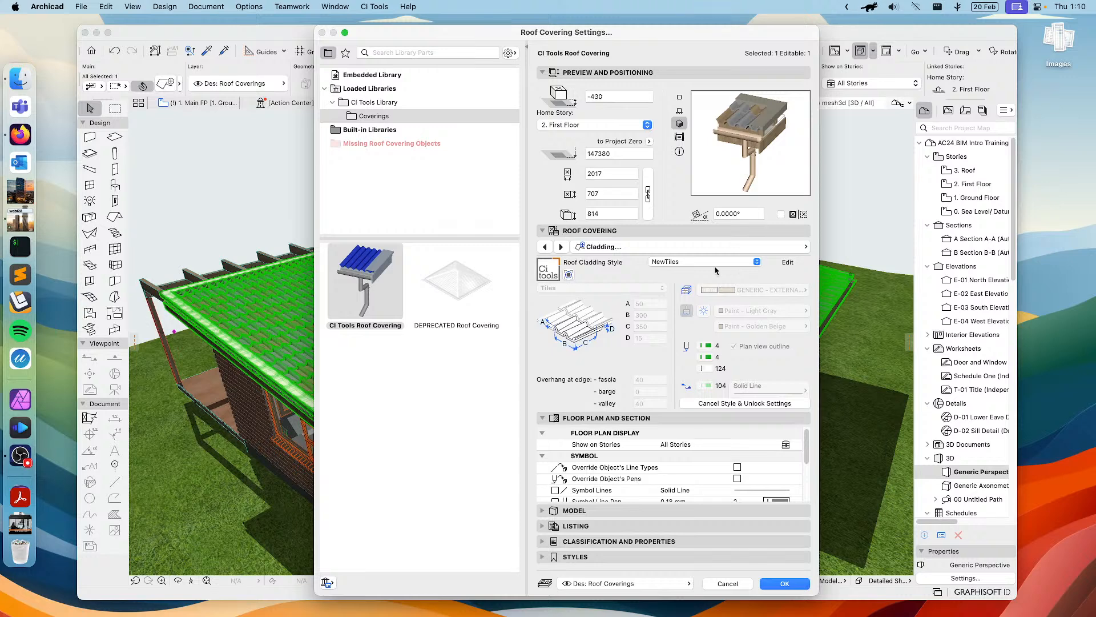
left_click(682, 264)
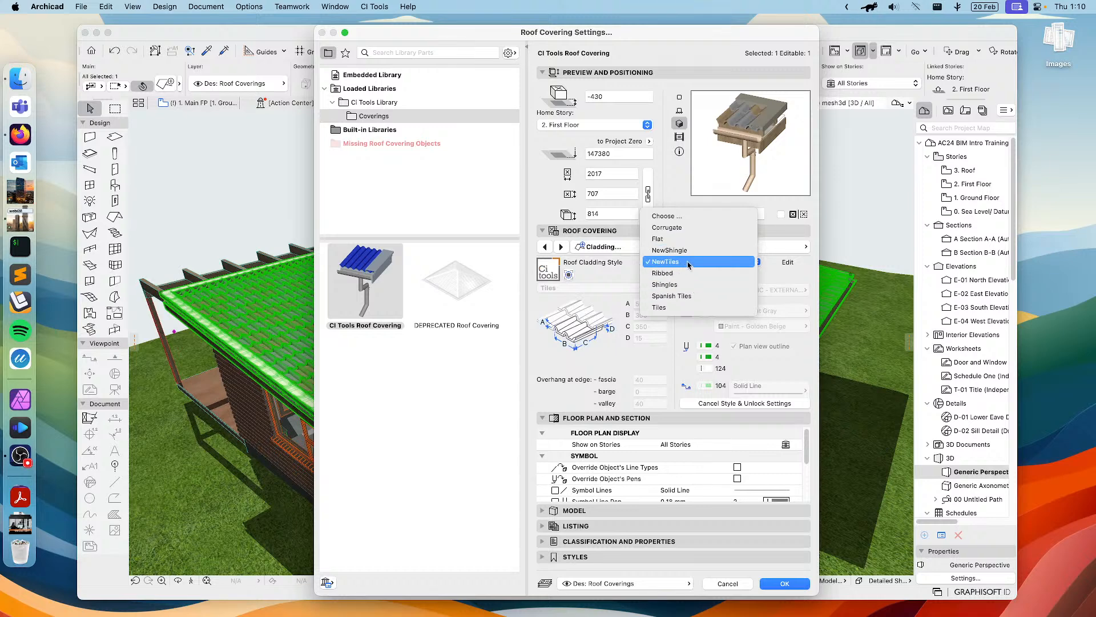
left_click(671, 251)
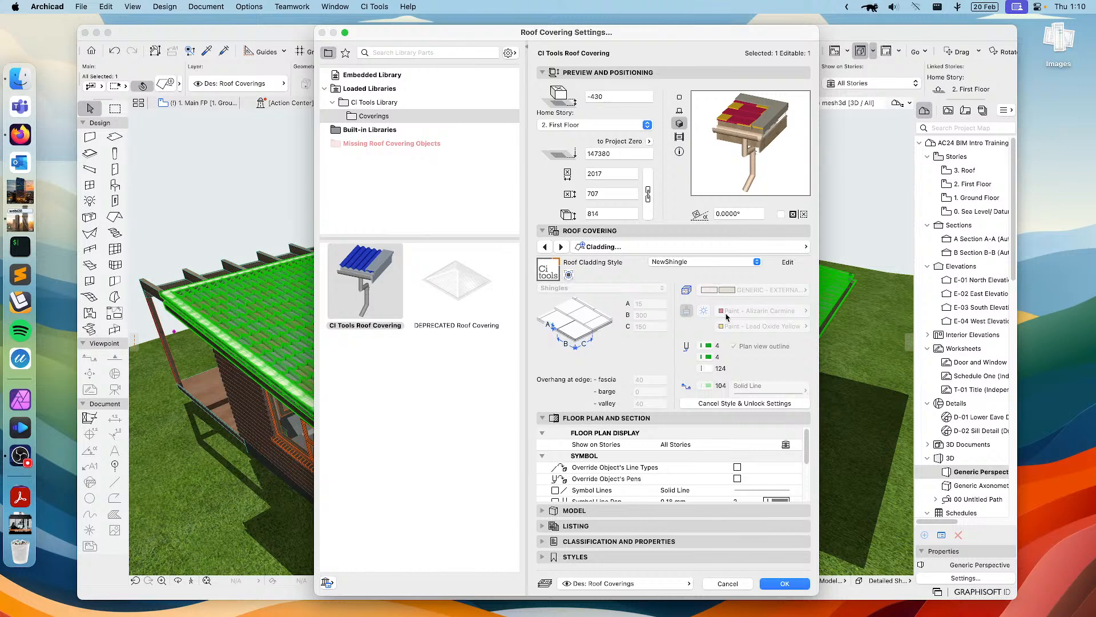
Edit the NewShingle style to use Paint - Golden Beige and Paint - Sienna Sand surfaces, save it and apply it to the roof
left_click(791, 265)
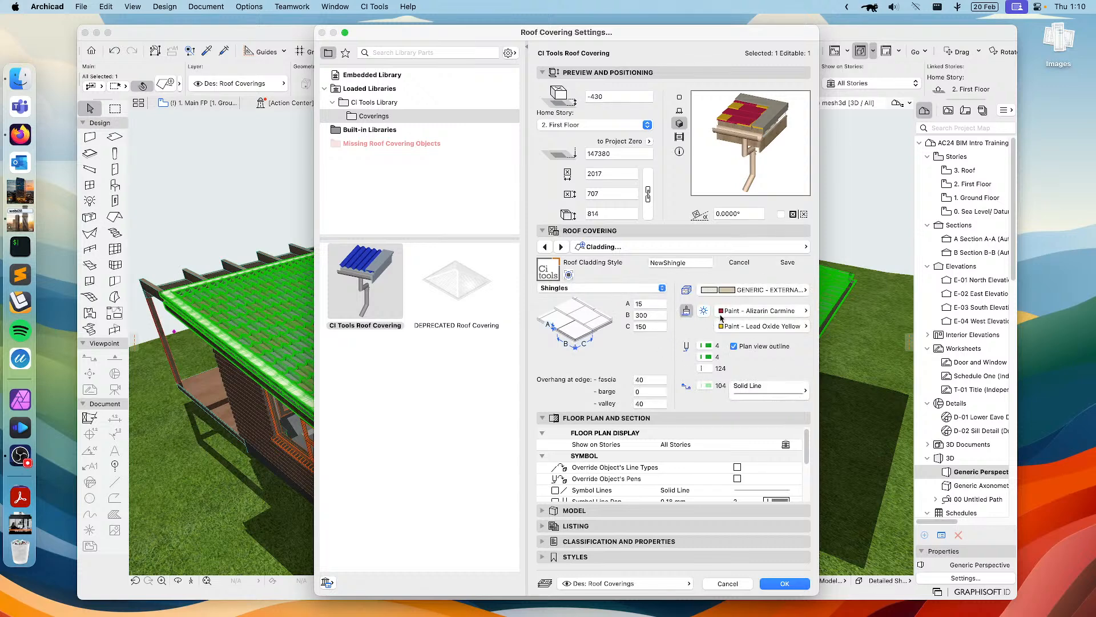
left_click(805, 312)
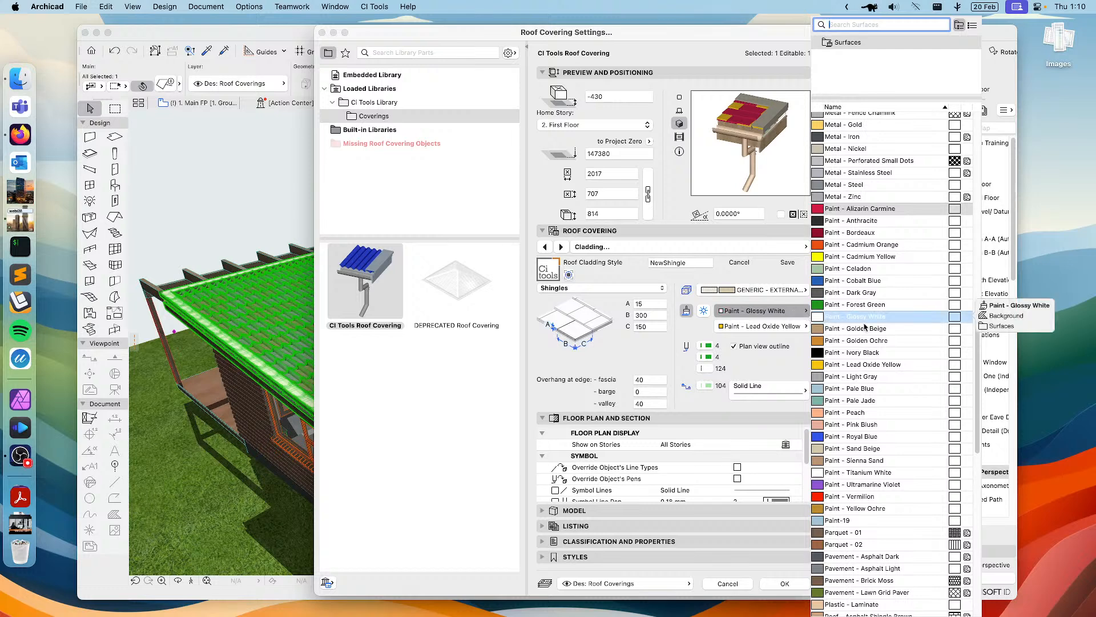
left_click(959, 329)
left_click(760, 326)
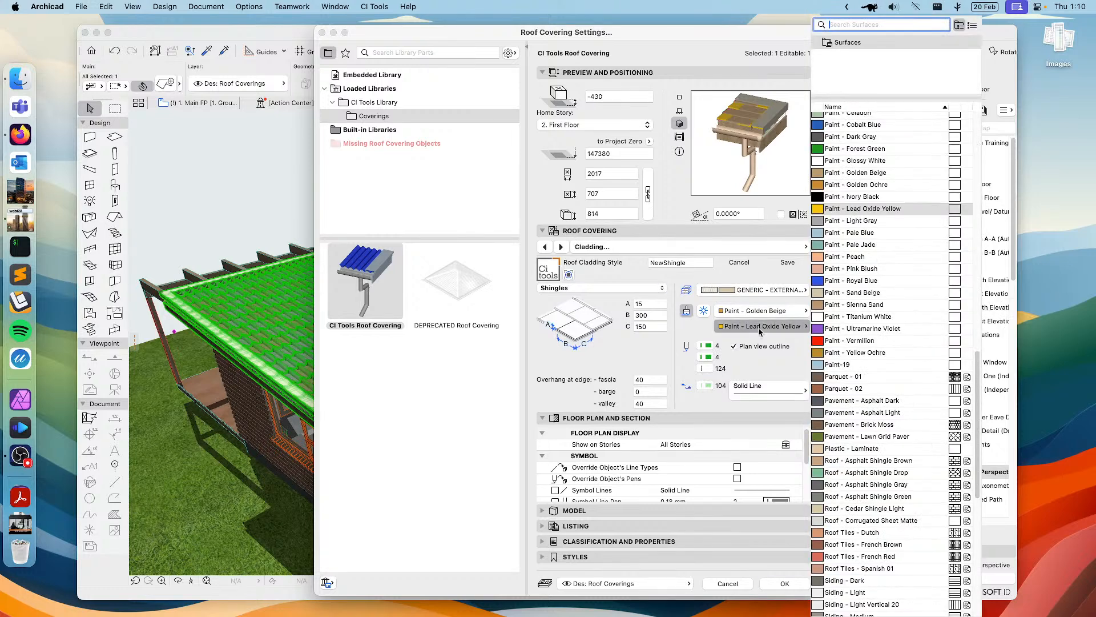
left_click(890, 293)
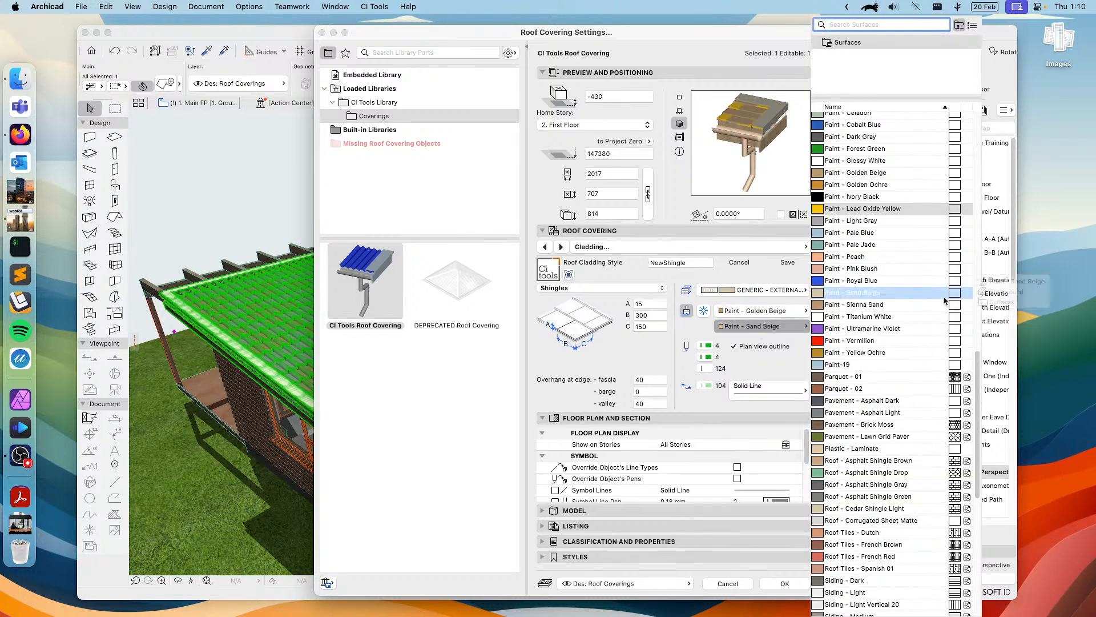
left_click(903, 303)
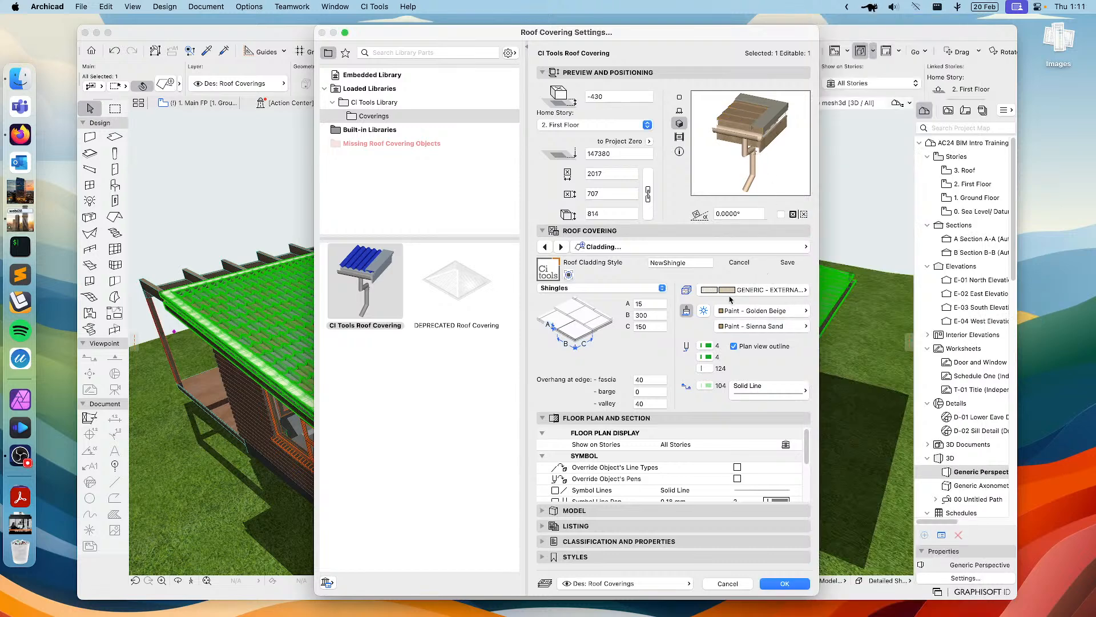
left_click(787, 263)
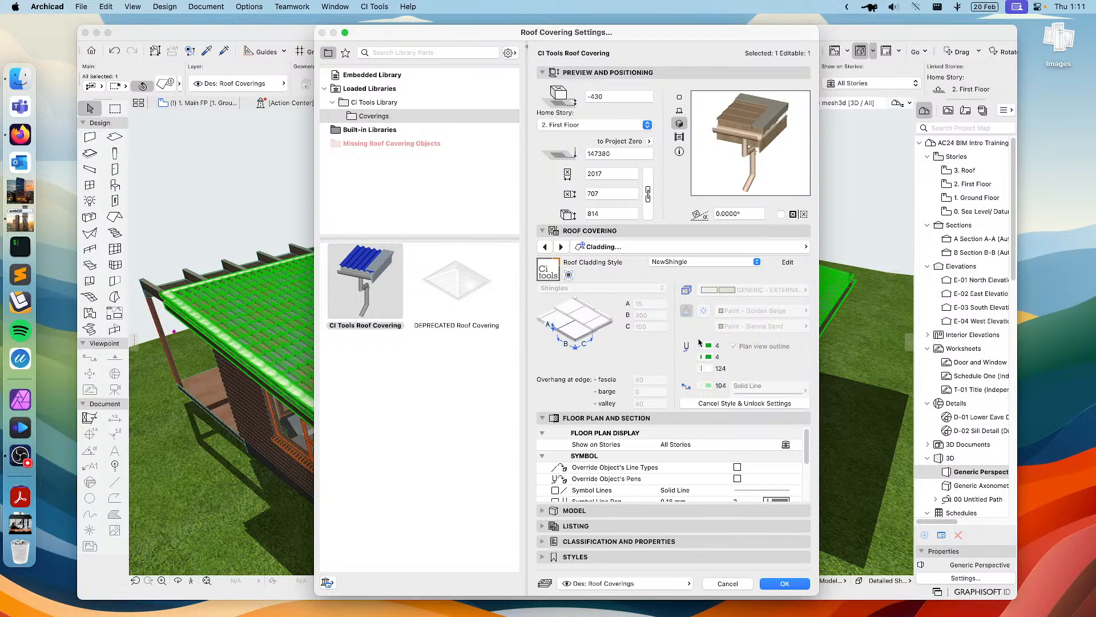
left_click(784, 583)
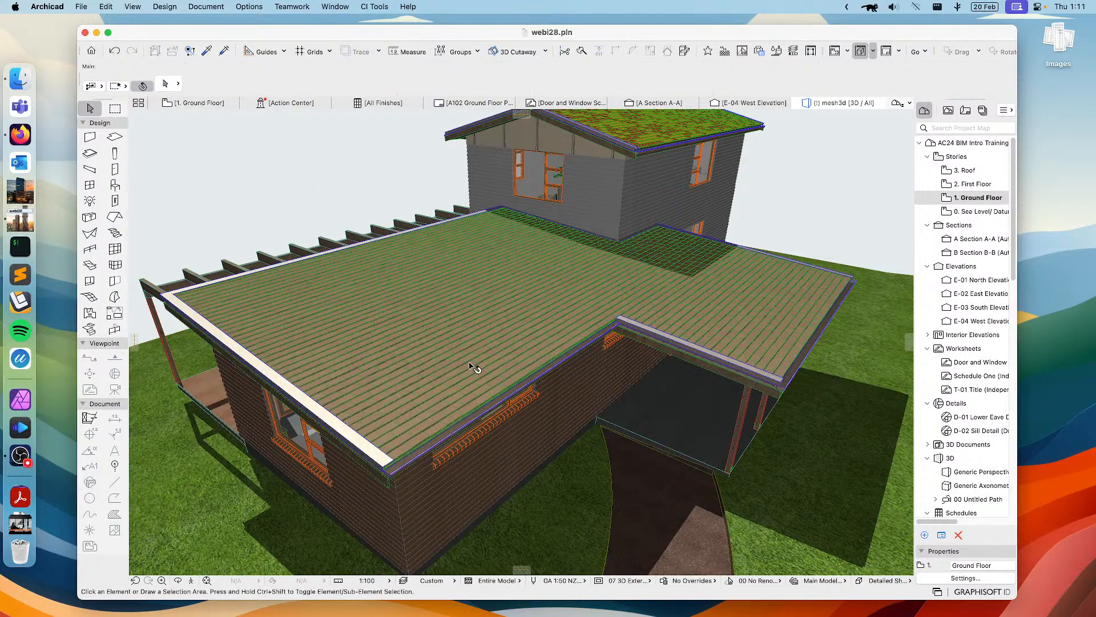
scroll(470, 367, "up", 8)
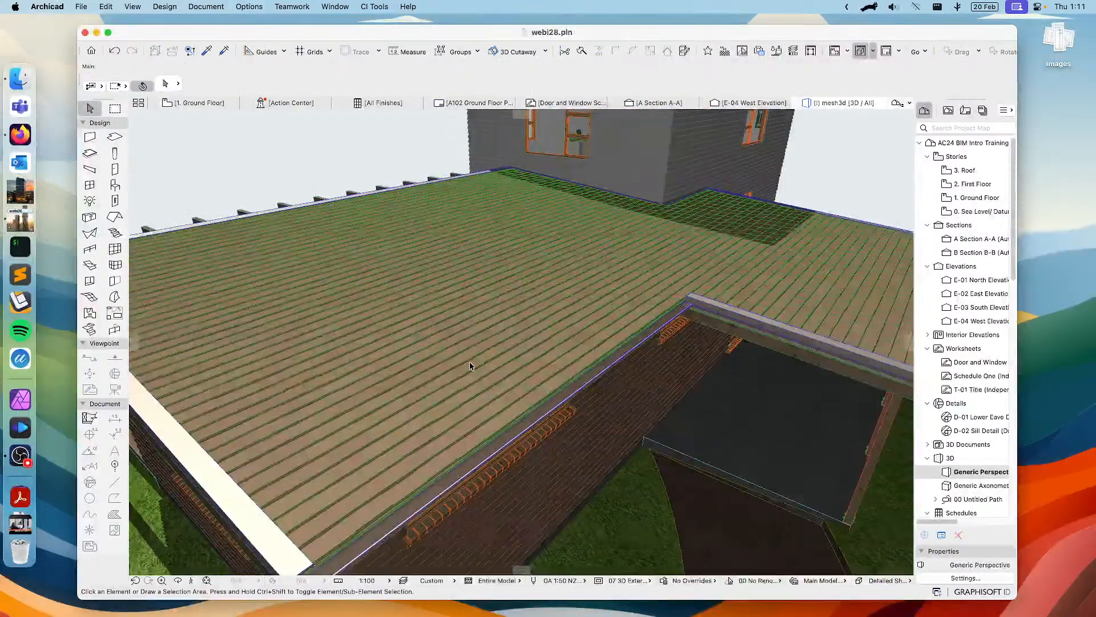
scroll(462, 374, "up", 4)
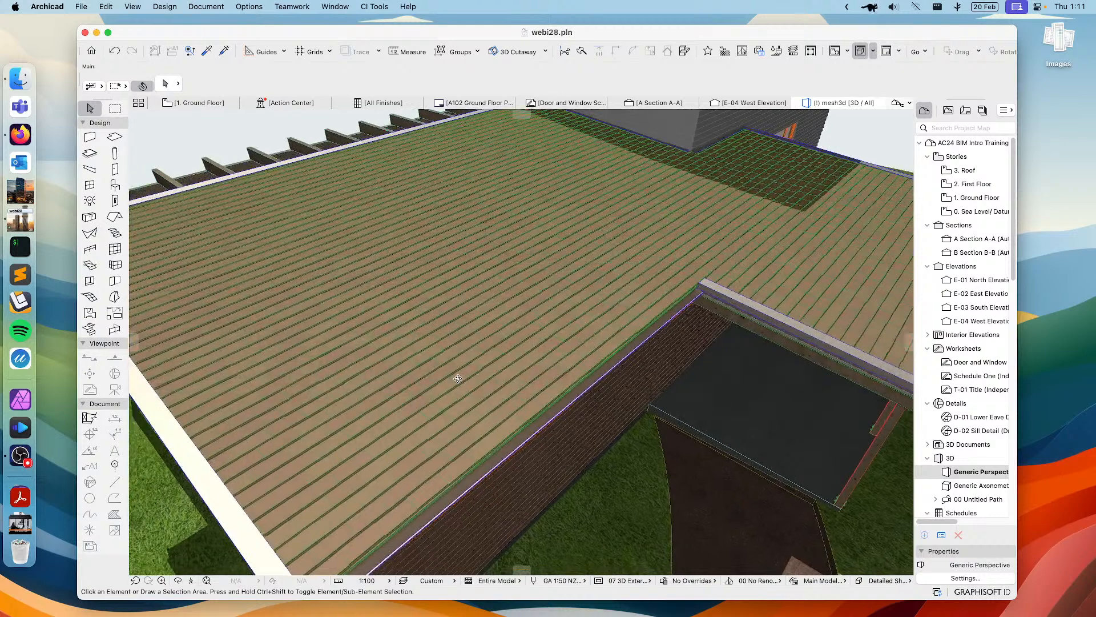
left_click(410, 298)
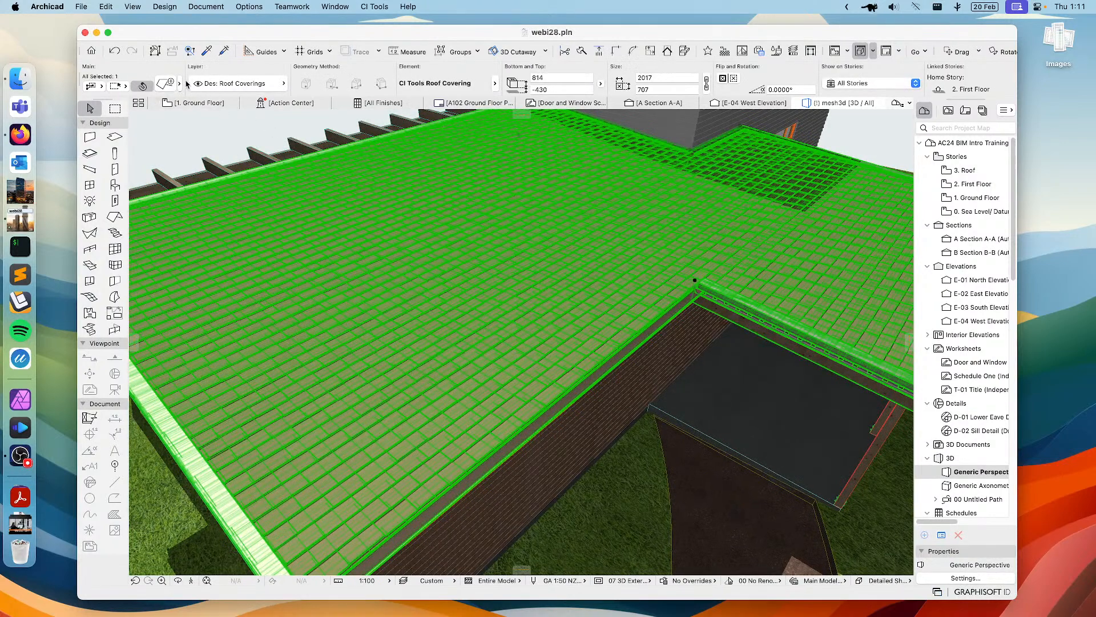
left_click(166, 84)
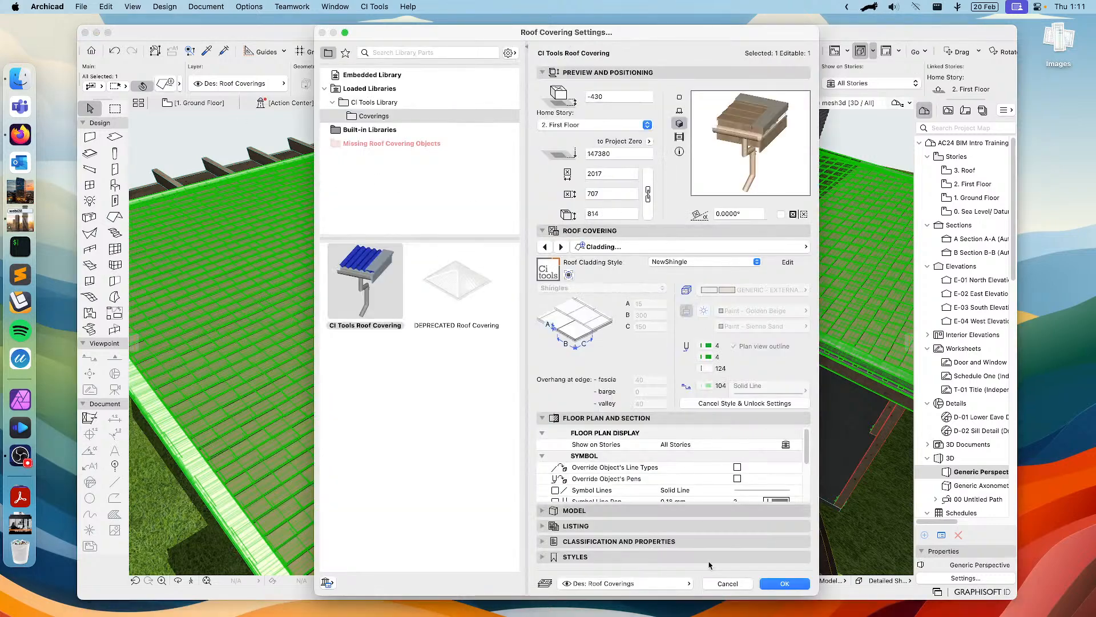
left_click(728, 583)
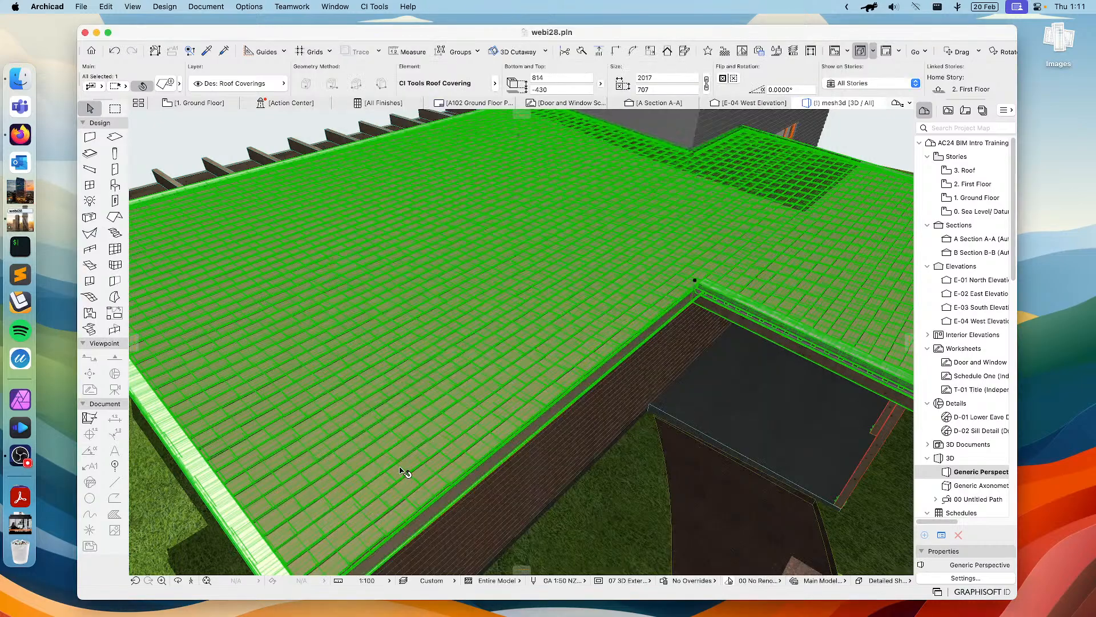
Set the lower roof covering's cladding style to NewTiles, apply it and deselect the roof
scroll(493, 396, "up", 5)
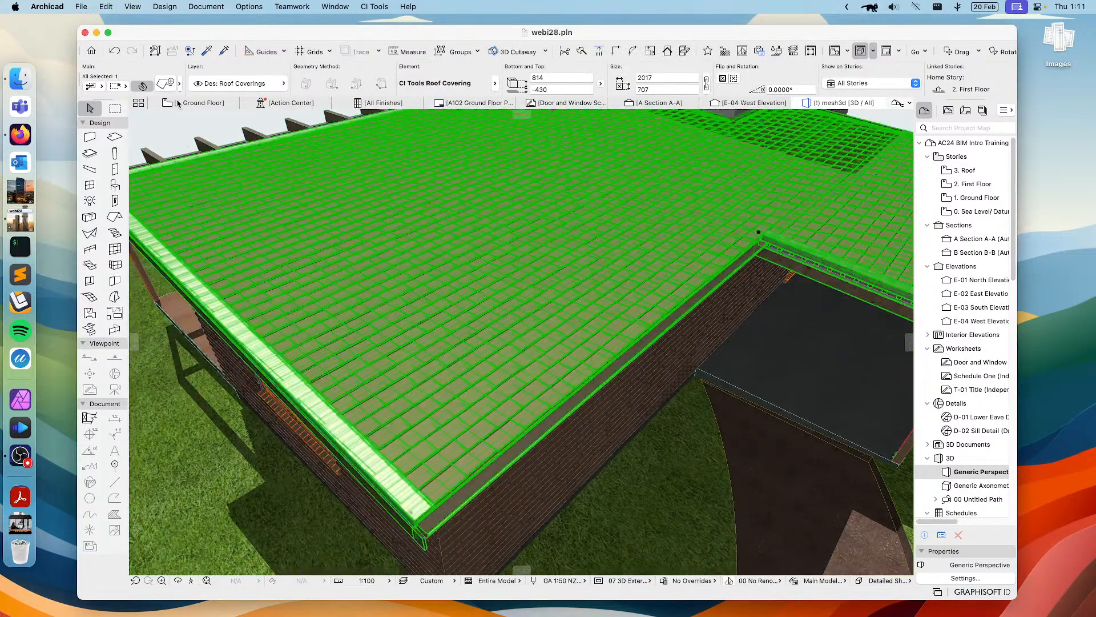
left_click(170, 85)
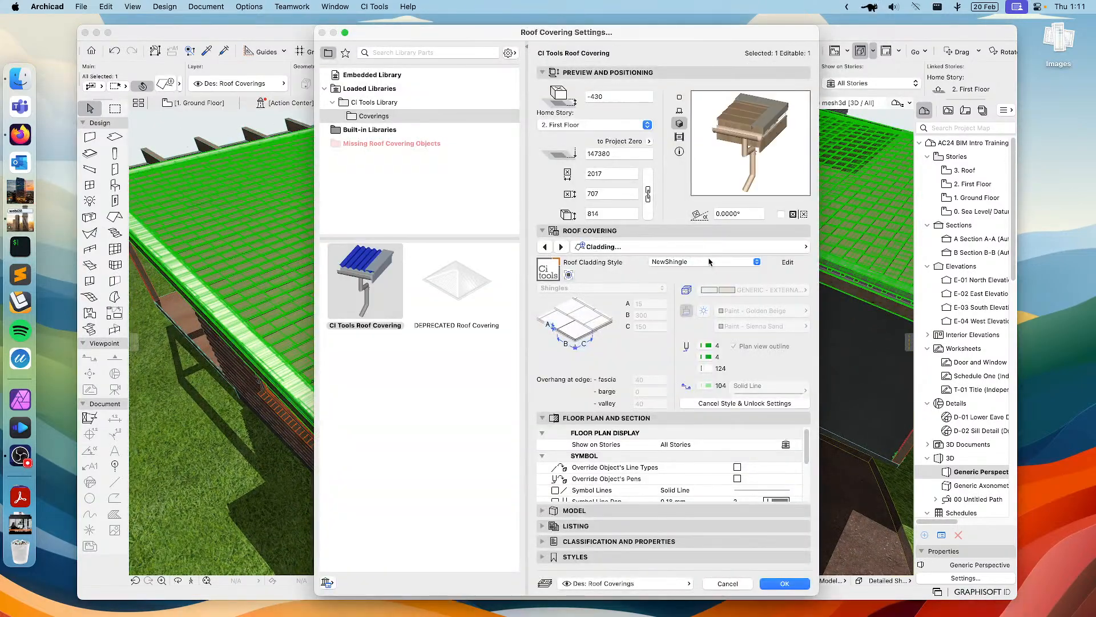
left_click(706, 263)
left_click(706, 273)
left_click(785, 585)
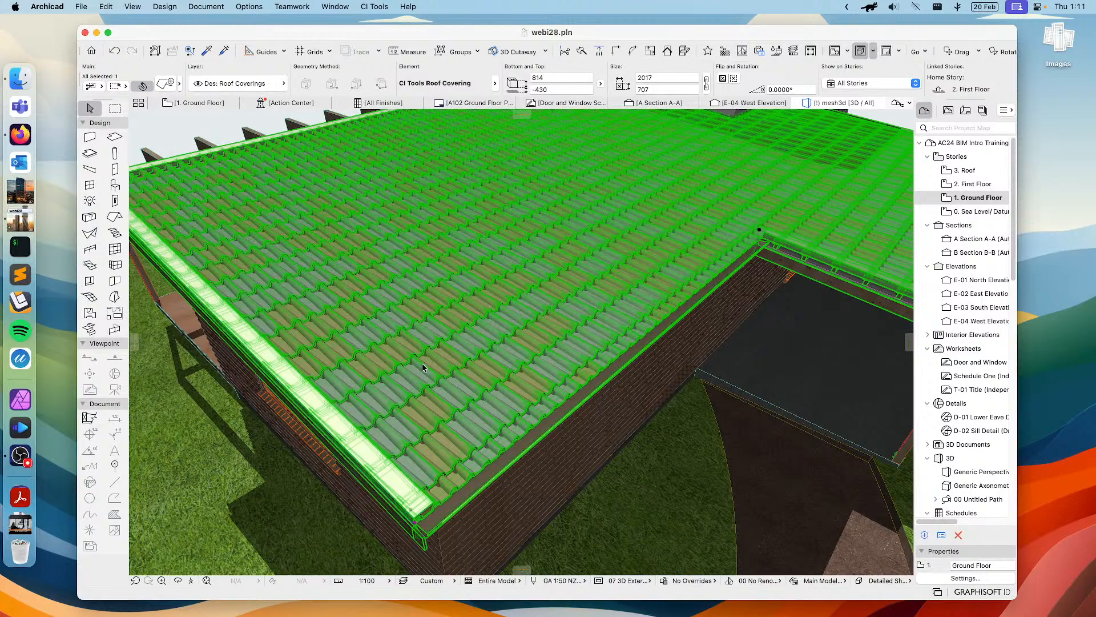
key("Escape")
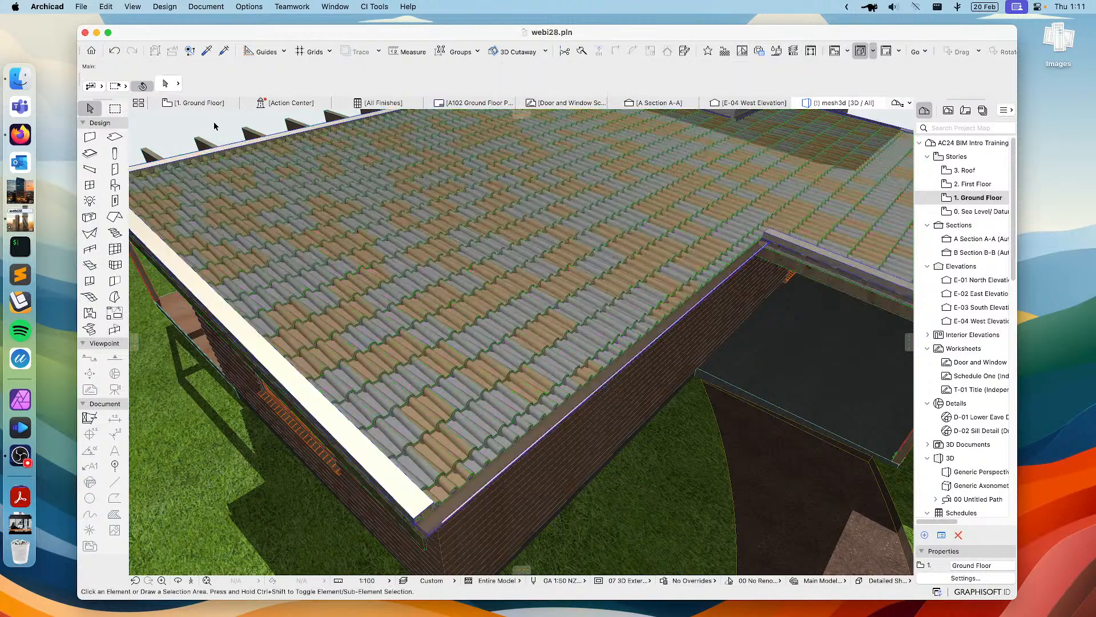
Inspect the tile cladding on the lower roof around its eave and front corner
left_click(334, 240)
middle_click_drag(338, 269, 424, 294, "shift")
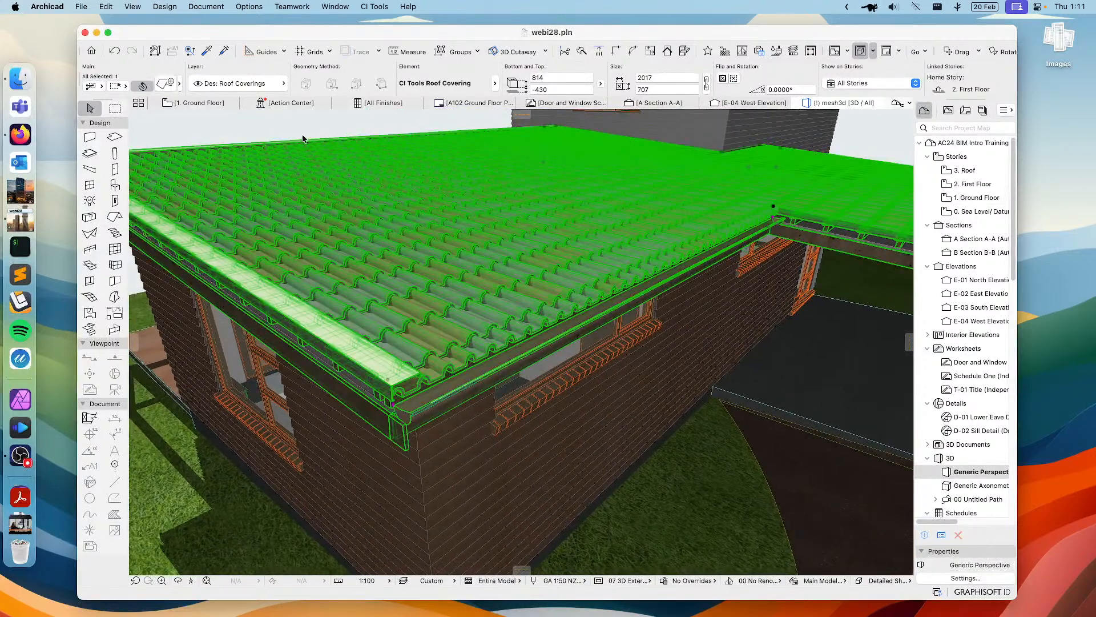
key("Escape")
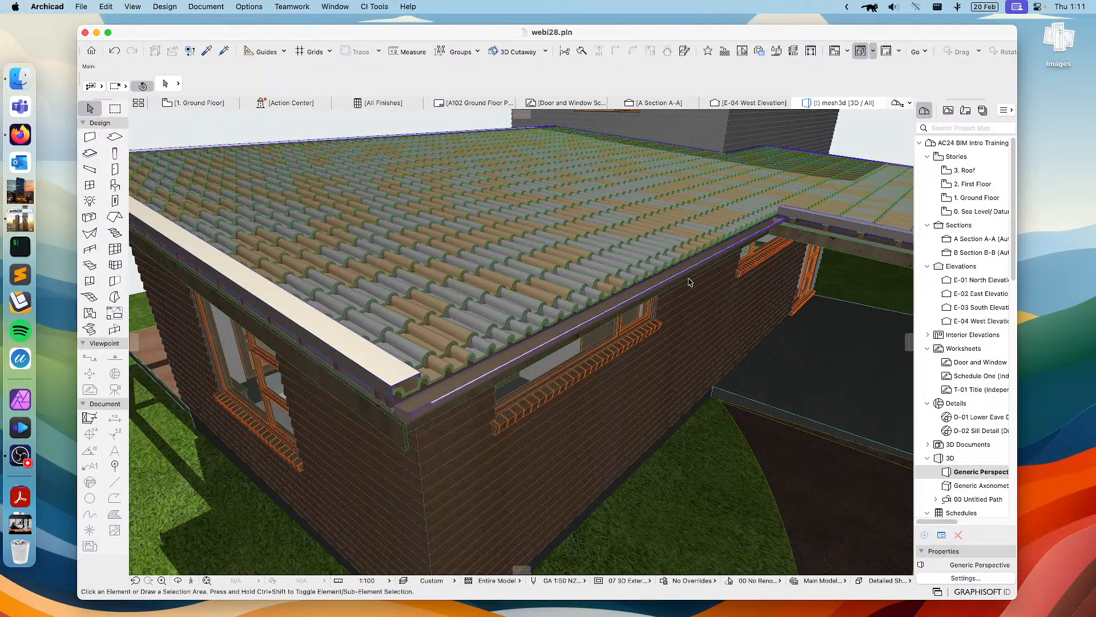
middle_click_drag(708, 250, 706, 320)
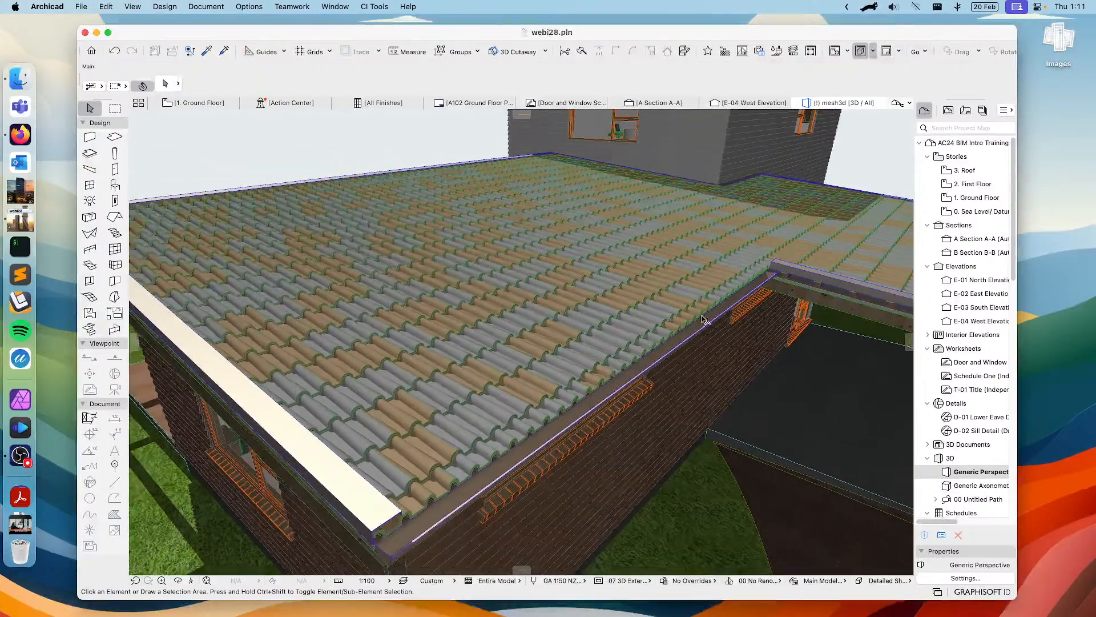
left_click(706, 320)
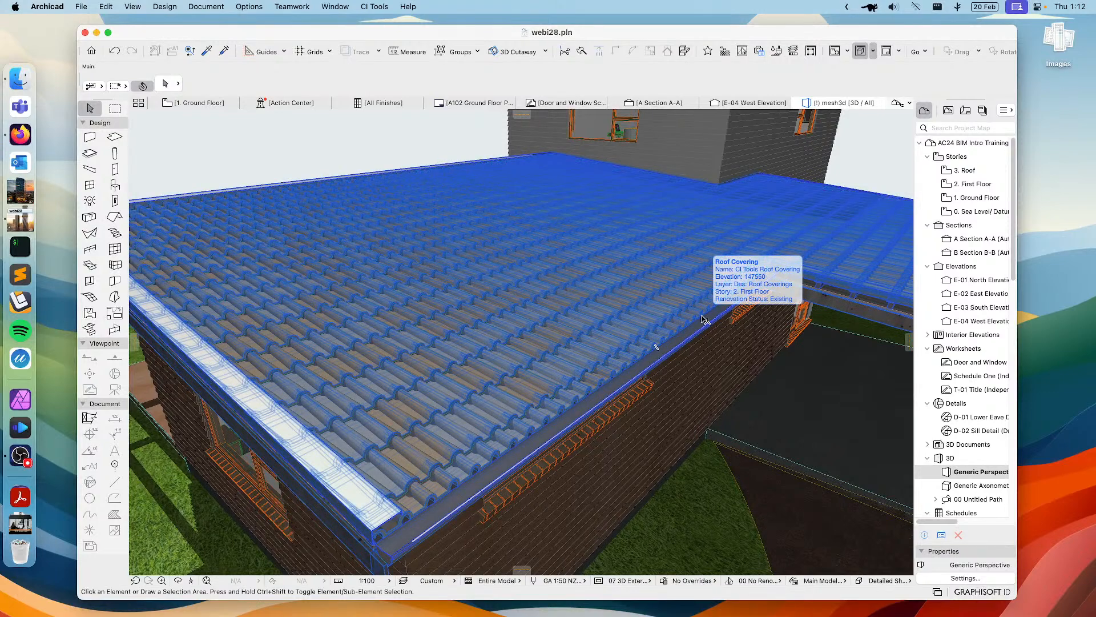
key("Escape")
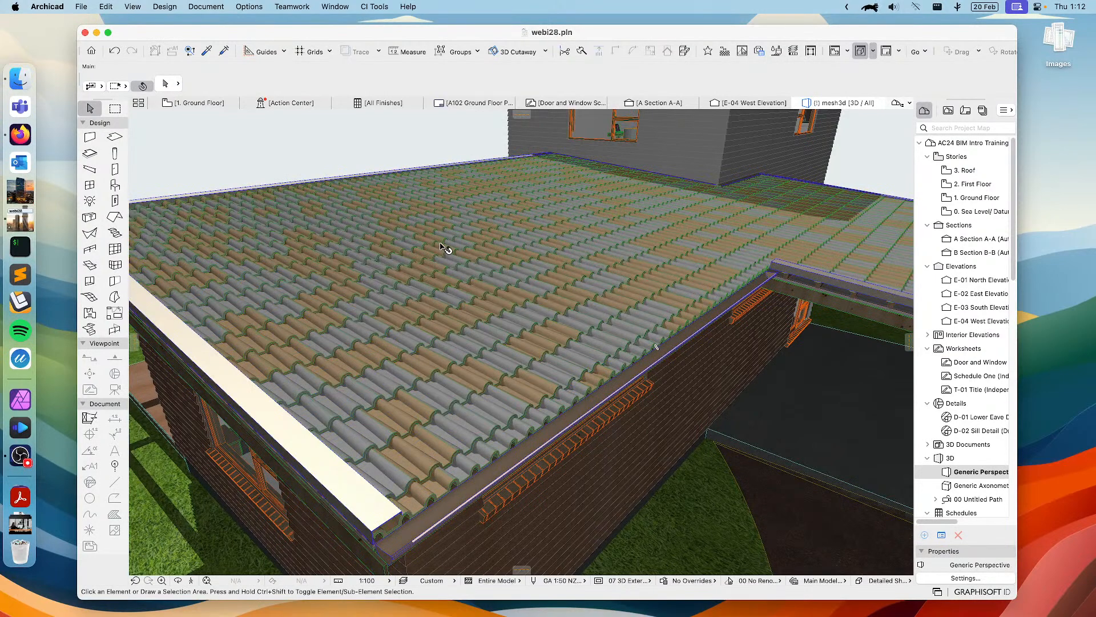
Open the lower roof covering's settings and cancel its NewTiles cladding style to unlock the cladding settings
left_click(445, 248)
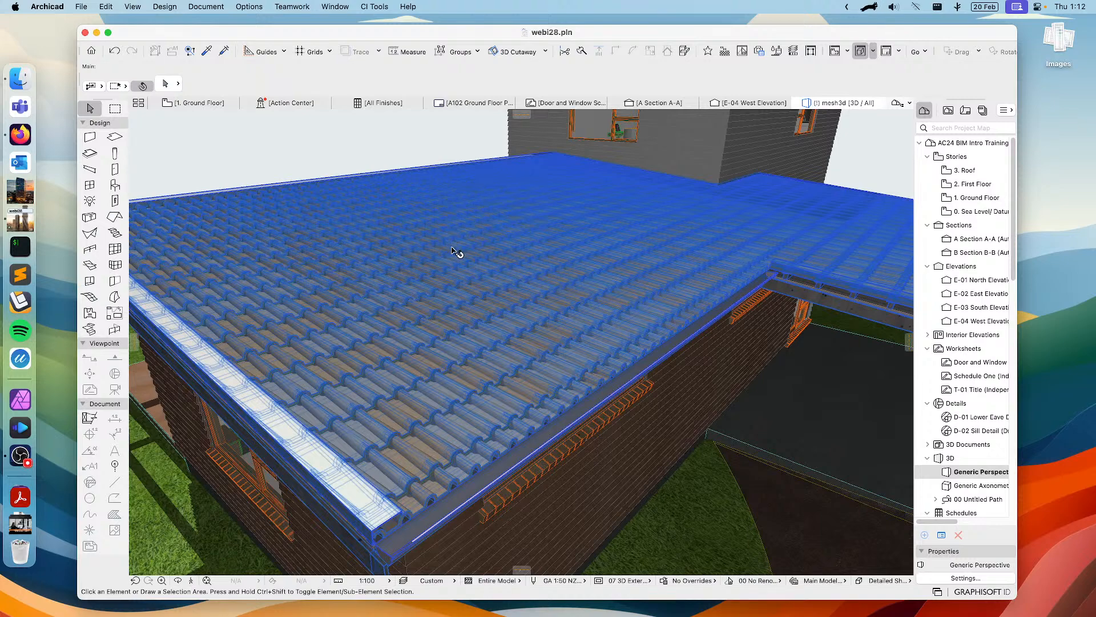
key("Escape")
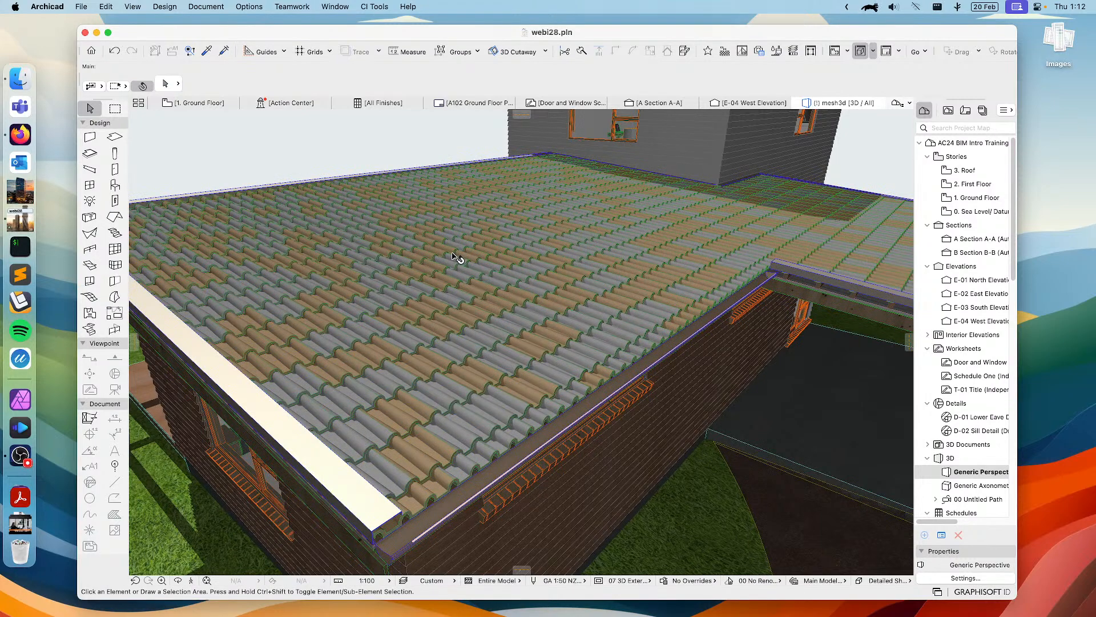
left_click(456, 258)
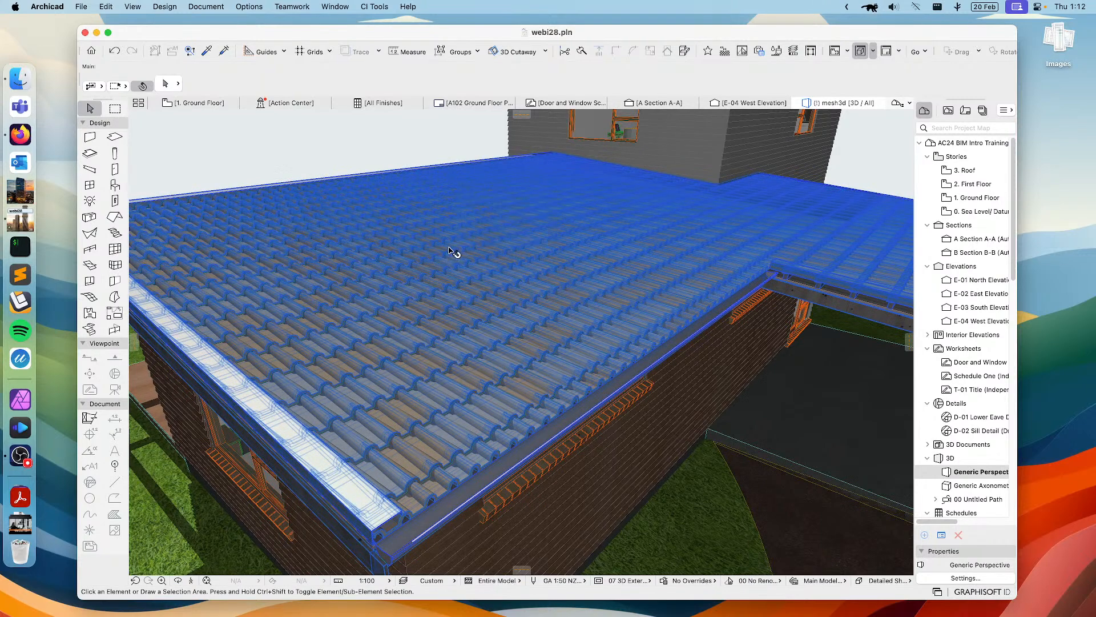
left_click(455, 254)
left_click(166, 86)
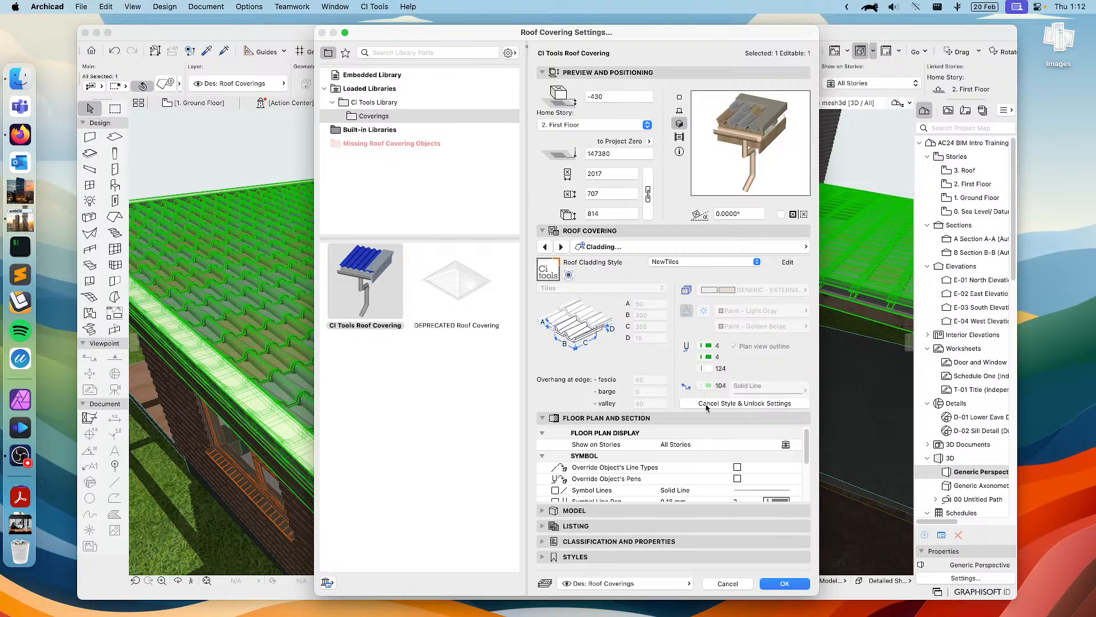
left_click(706, 405)
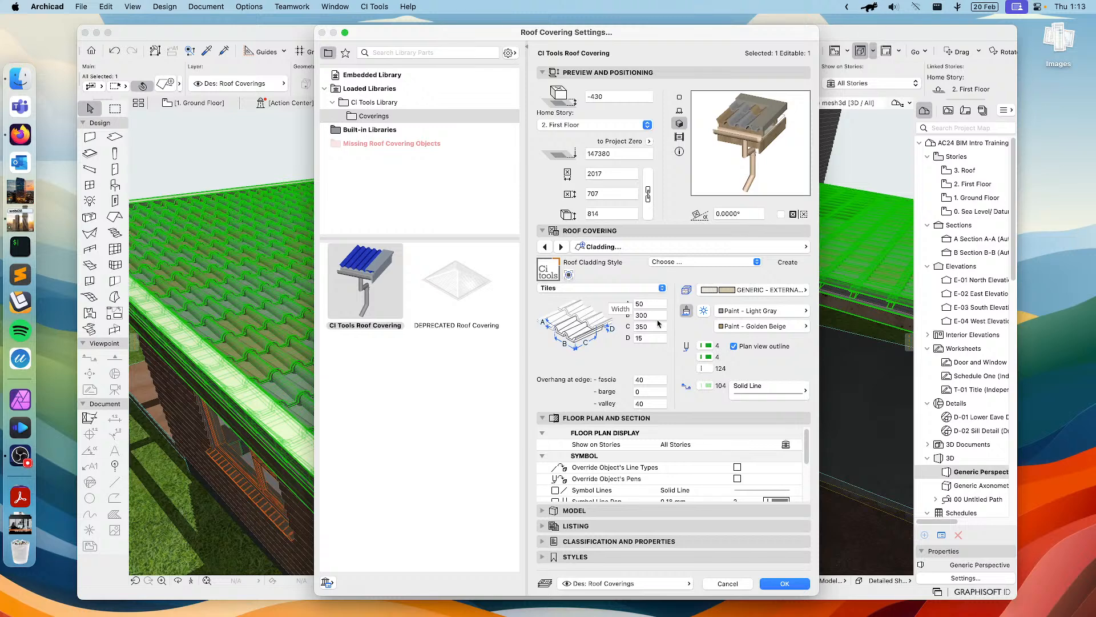
Set the roof covering's barge flashing profile to Rolled in the flashing settings
left_click(681, 248)
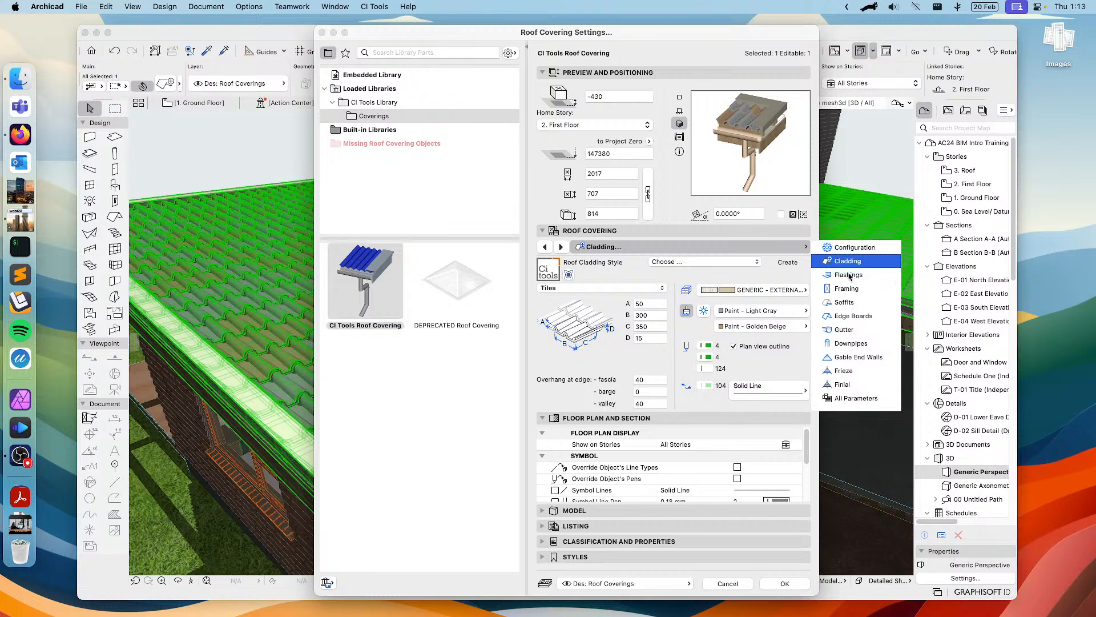
left_click(849, 275)
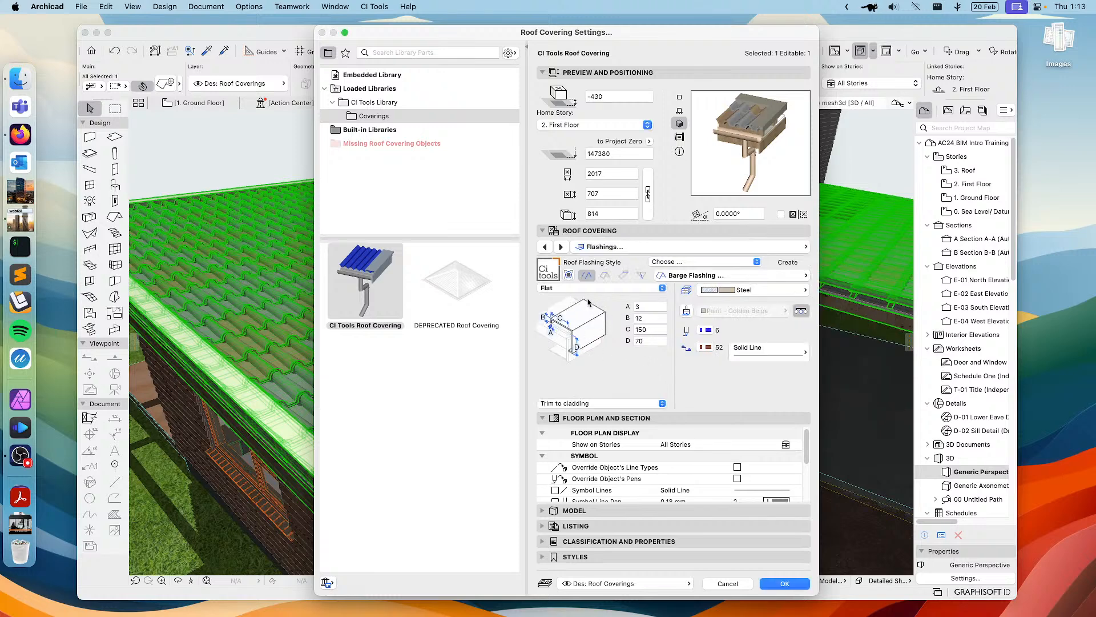
left_click(697, 262)
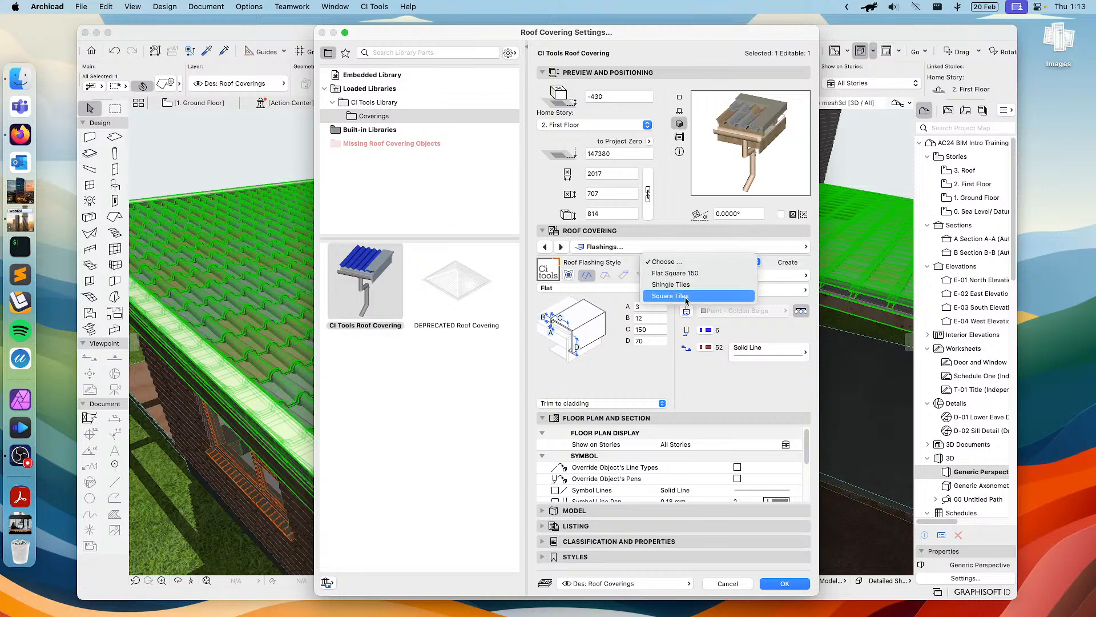
left_click(680, 379)
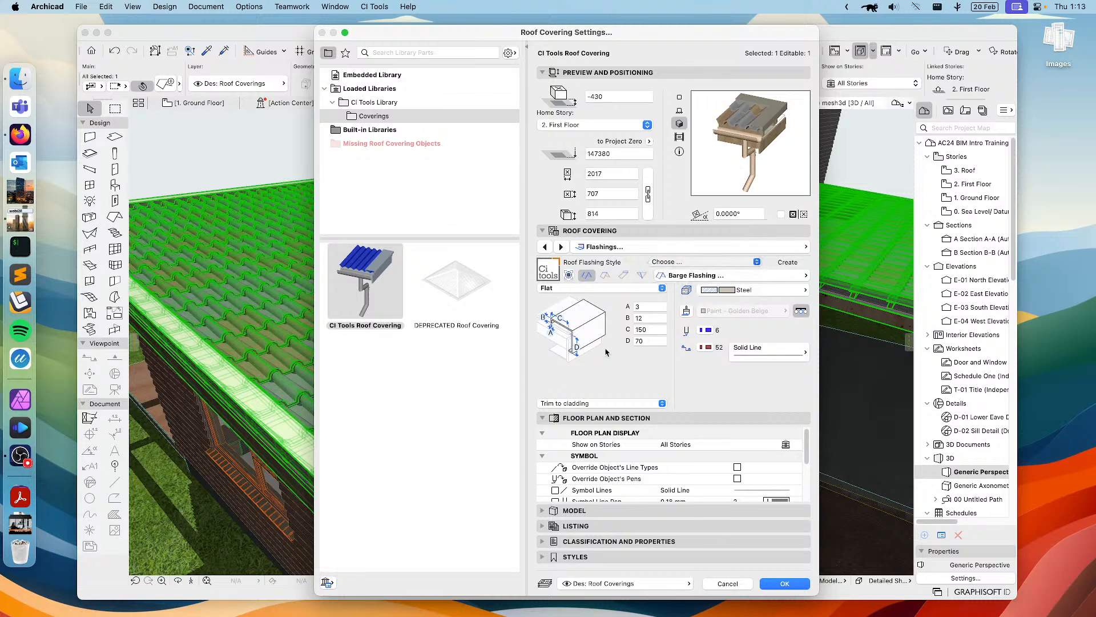
left_click(605, 290)
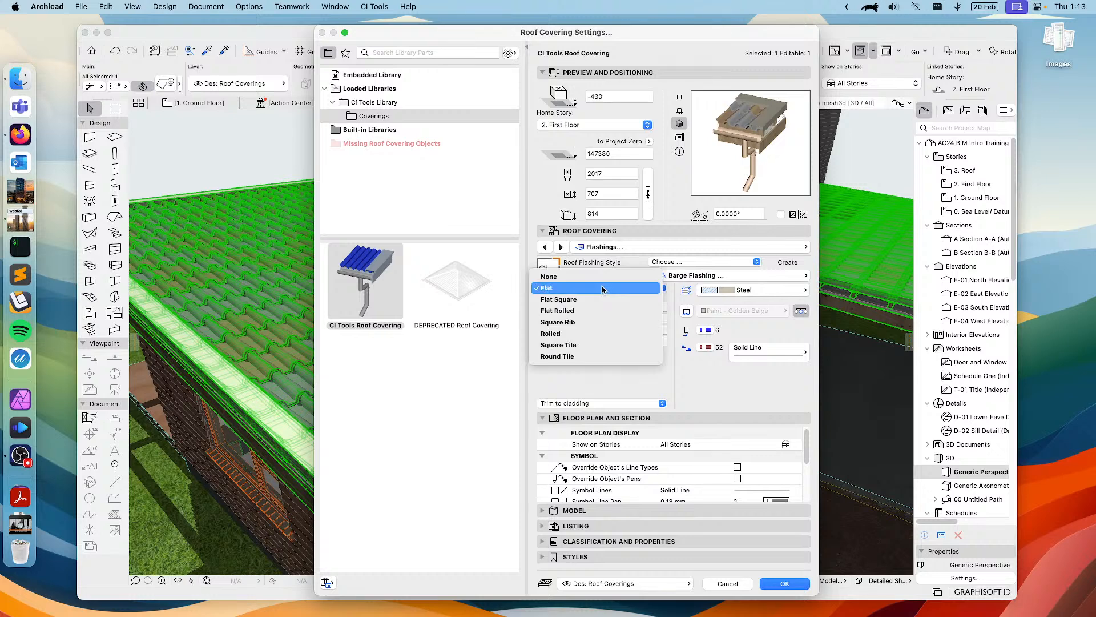
left_click(597, 331)
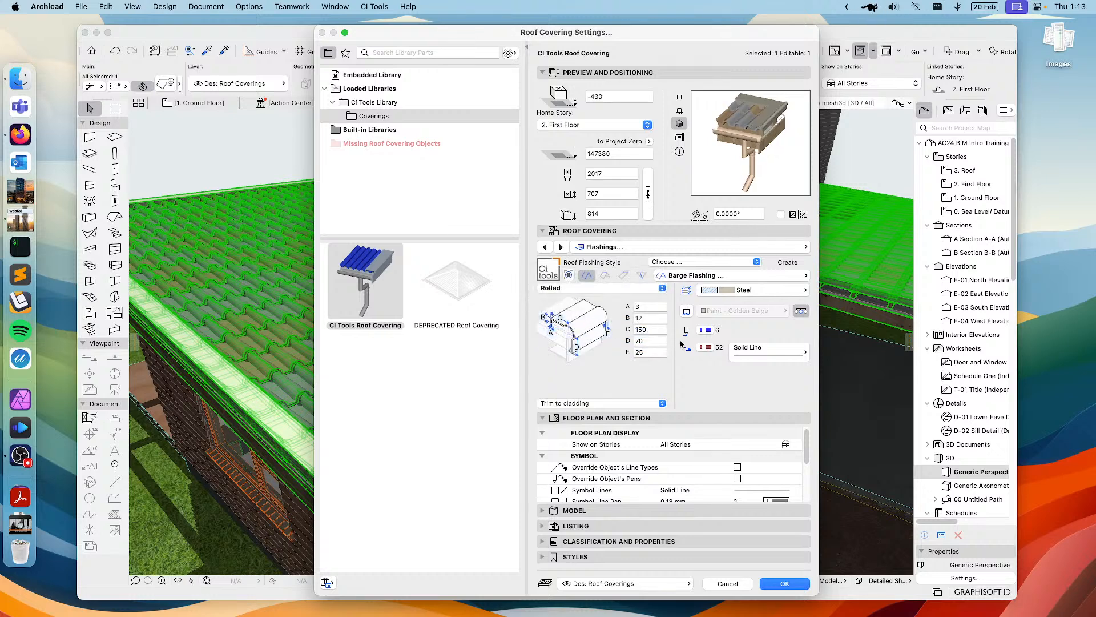
Override the barge flashing's surface with Paint - Ultramarine Violet
left_click(687, 311)
left_click(742, 311)
left_click(824, 376)
double_click(824, 364)
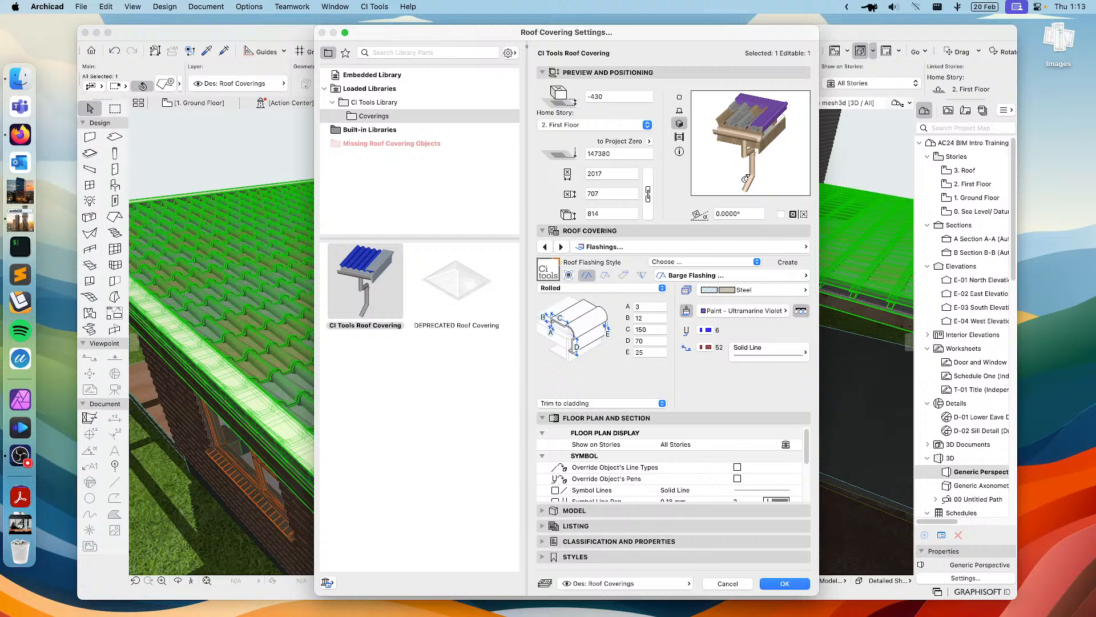
Save the current flashing settings as a new roof flashing style named Purple Rolled
left_click(790, 264)
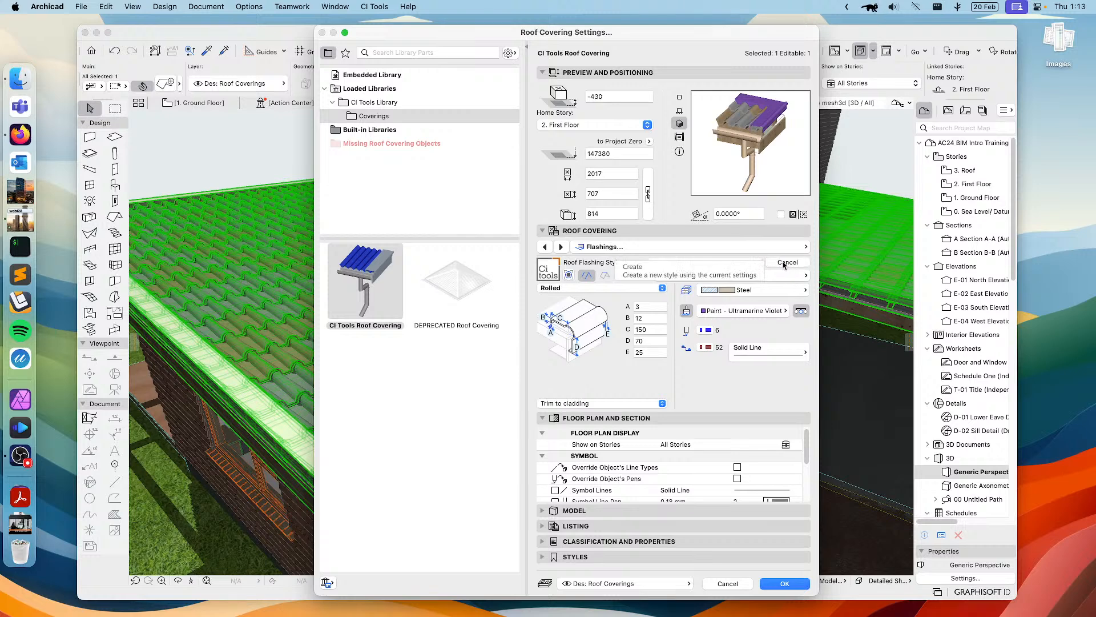
left_click(706, 264)
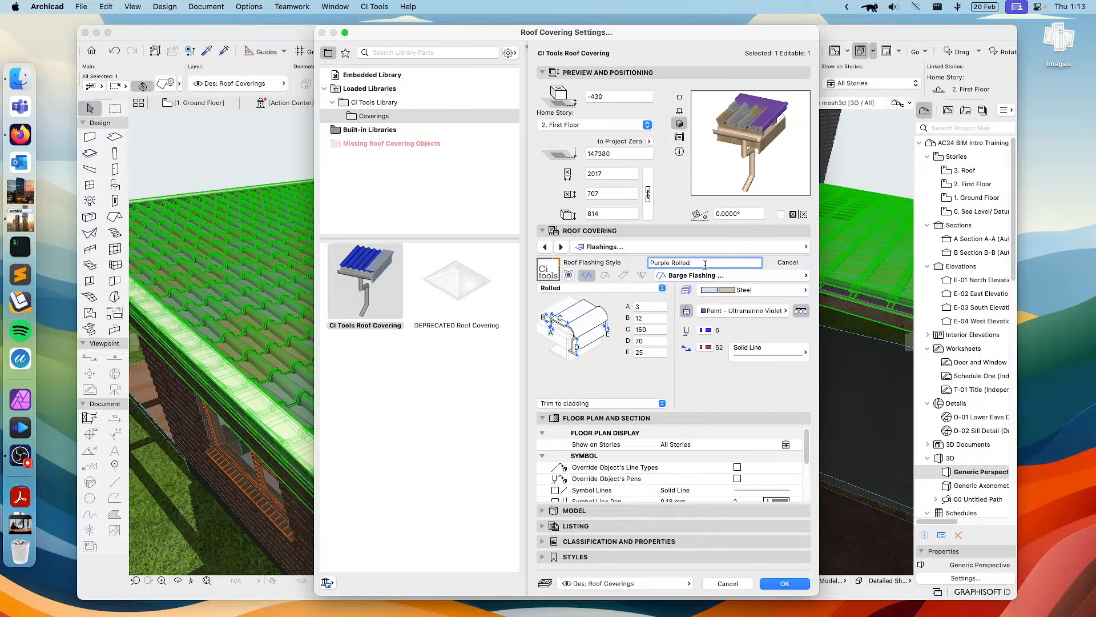
key("Tab")
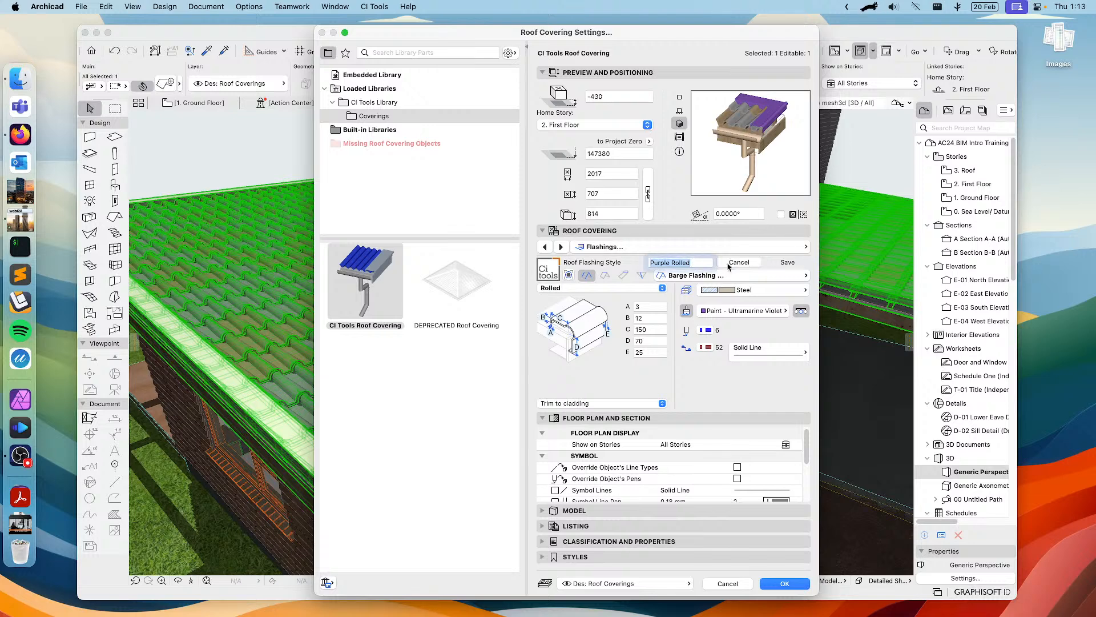
left_click(792, 267)
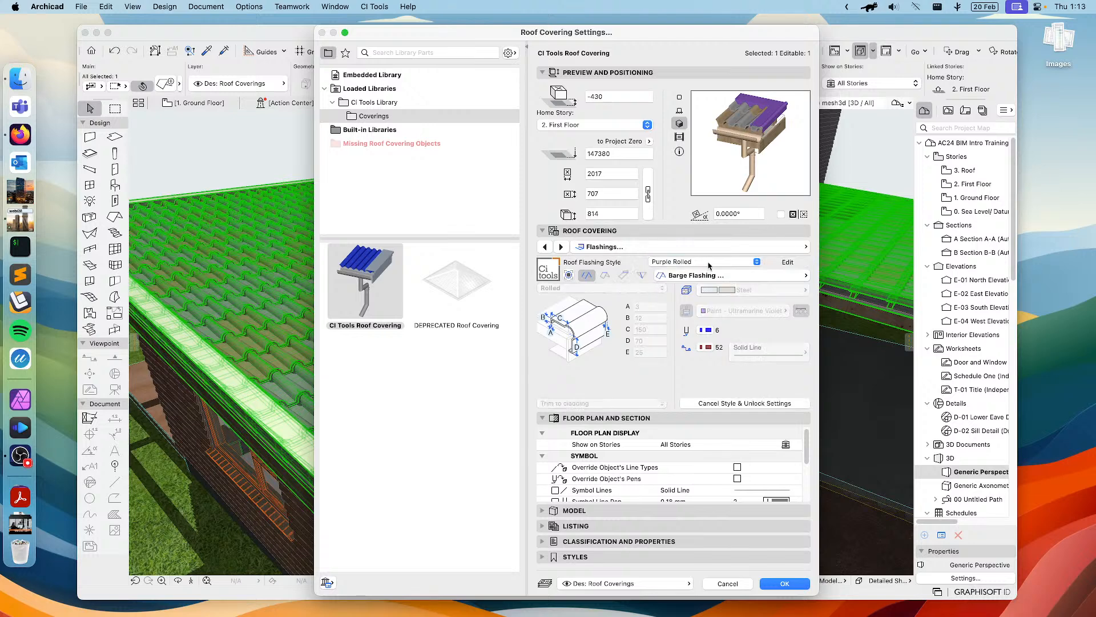
Try the Shingle Tiles flashing style and switch back to Purple Rolled
left_click(707, 263)
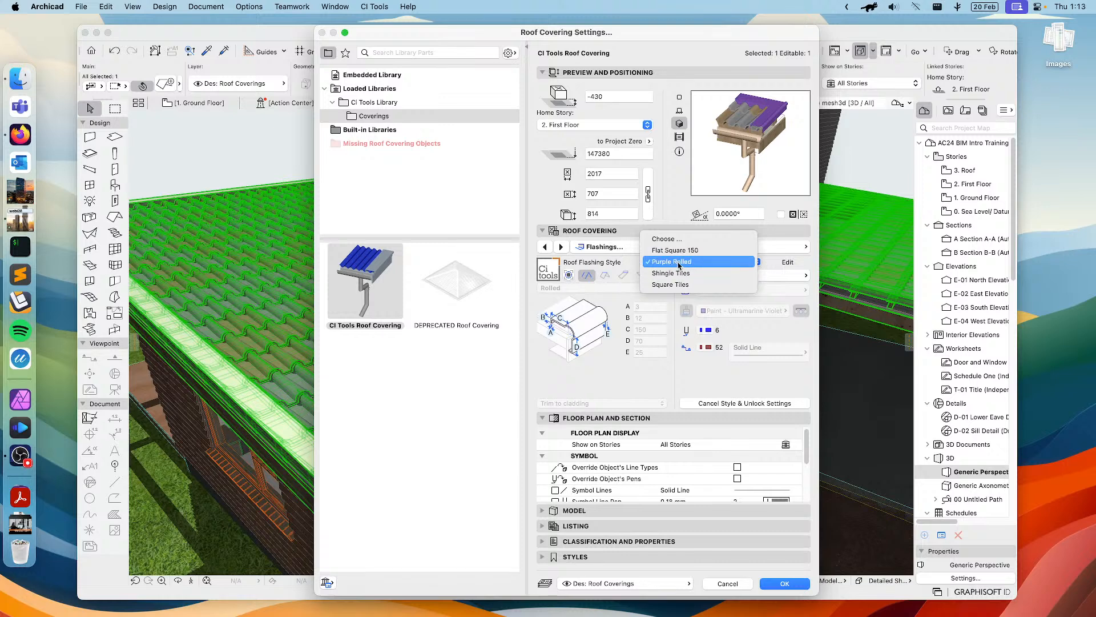
left_click(673, 284)
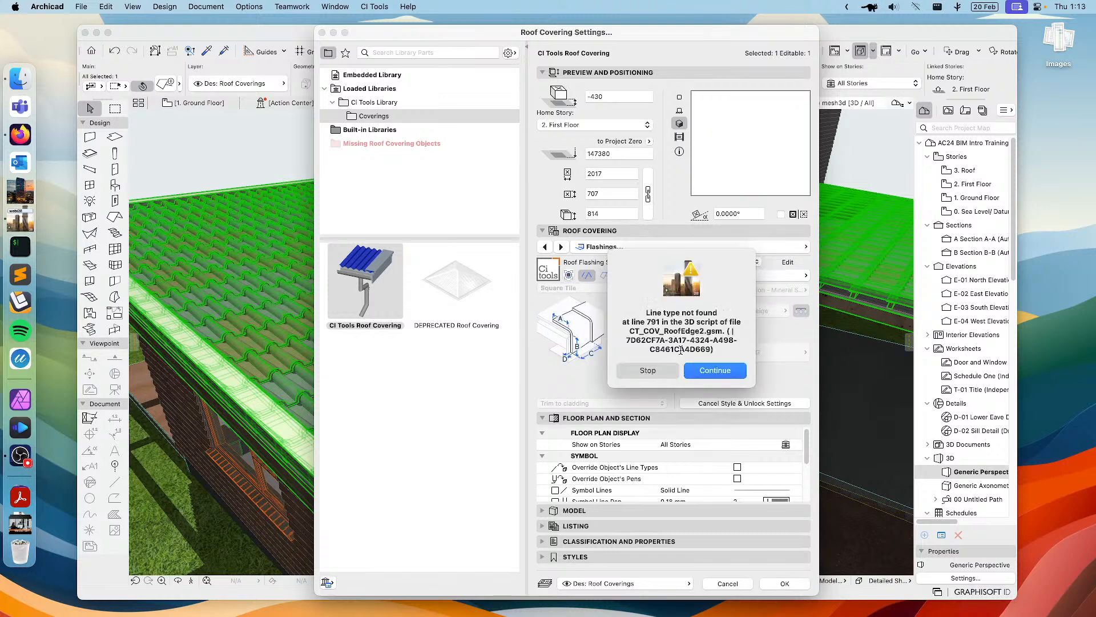
left_click(644, 371)
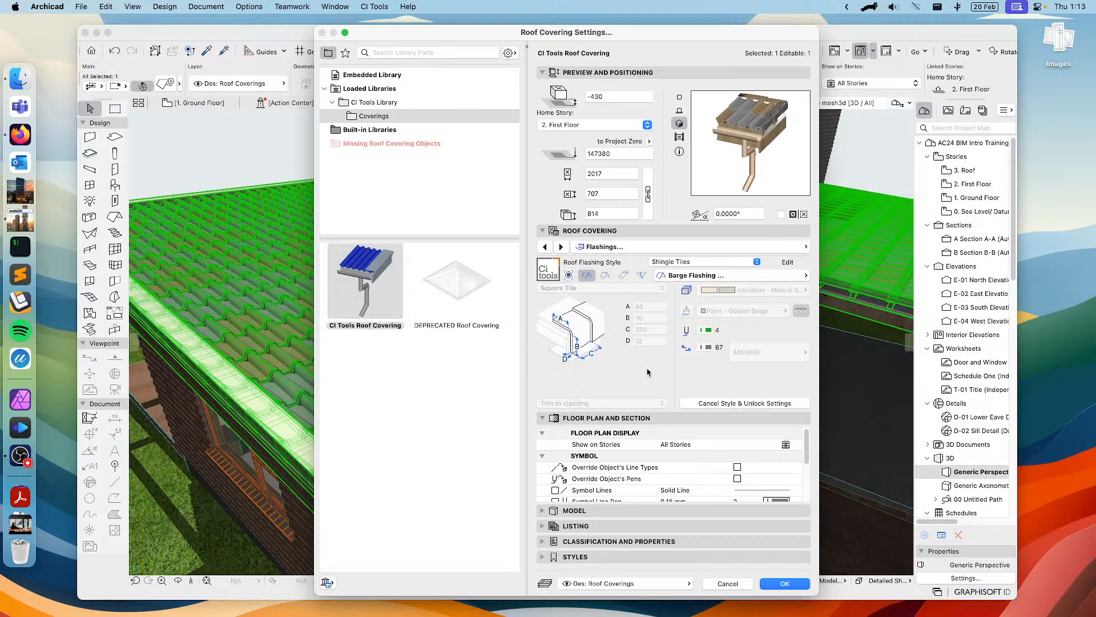
left_click(698, 262)
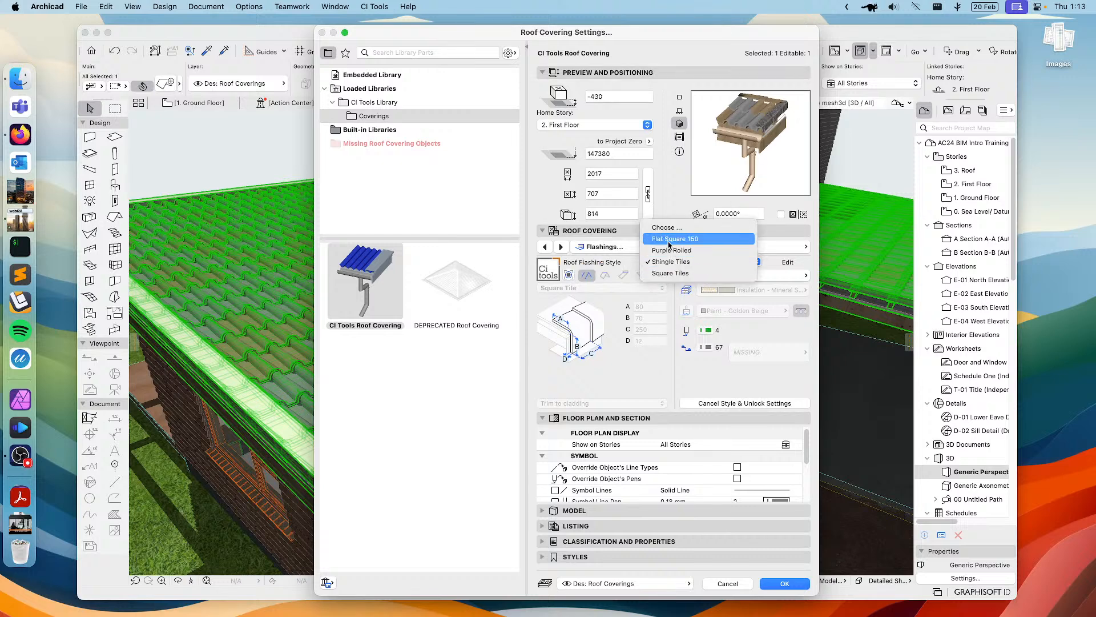
left_click(672, 251)
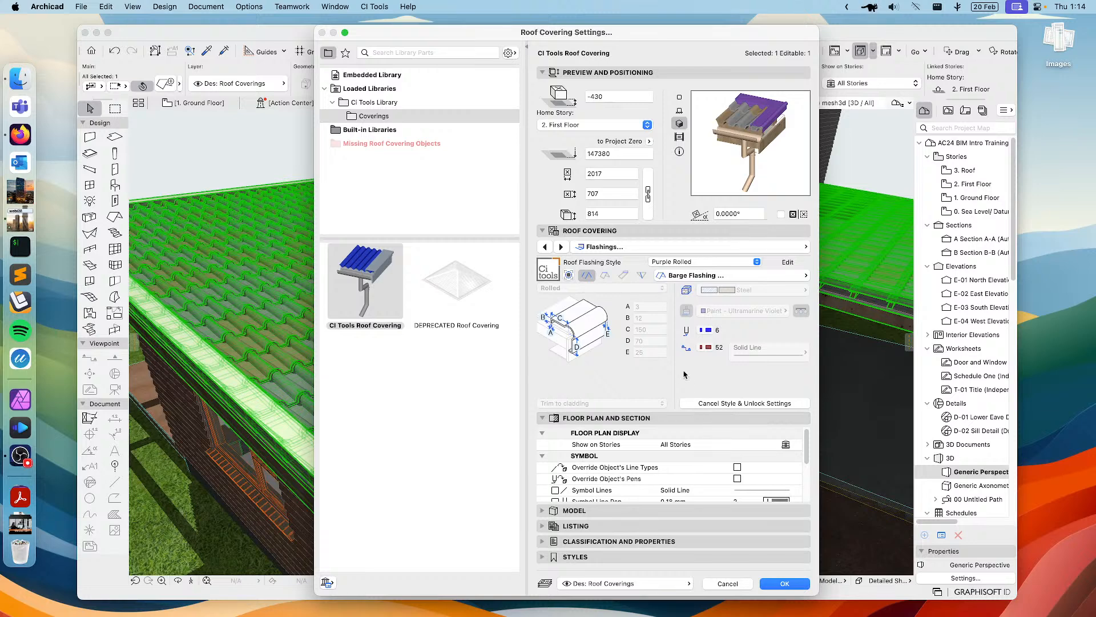
Look at the roof covering's gutter settings and return to its flashing settings
left_click(703, 248)
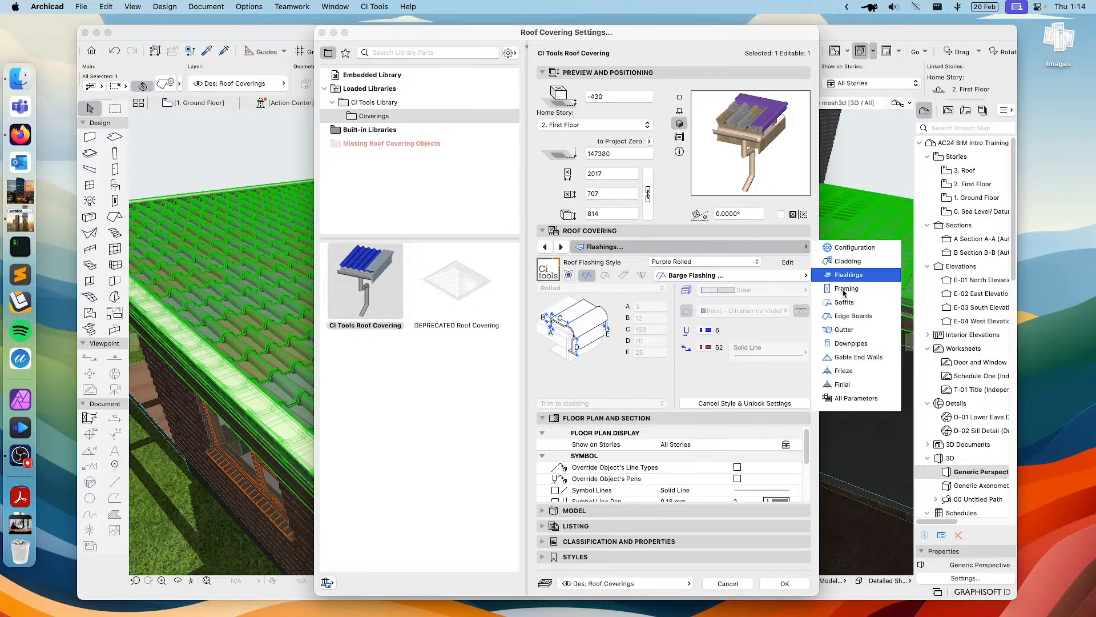
left_click(843, 331)
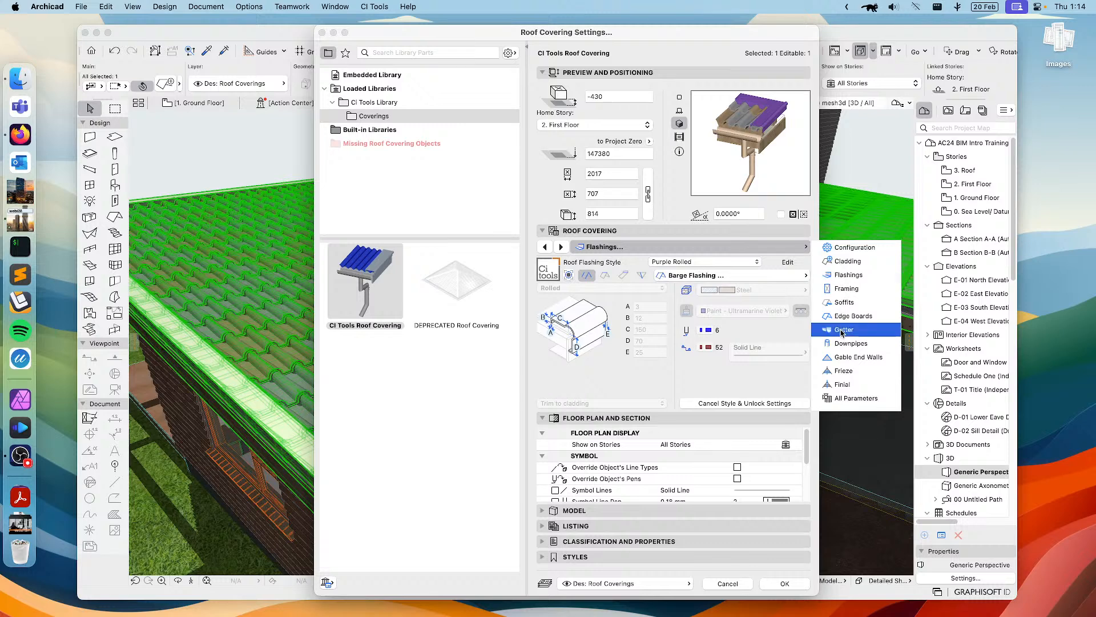
left_click(683, 262)
left_click(684, 262)
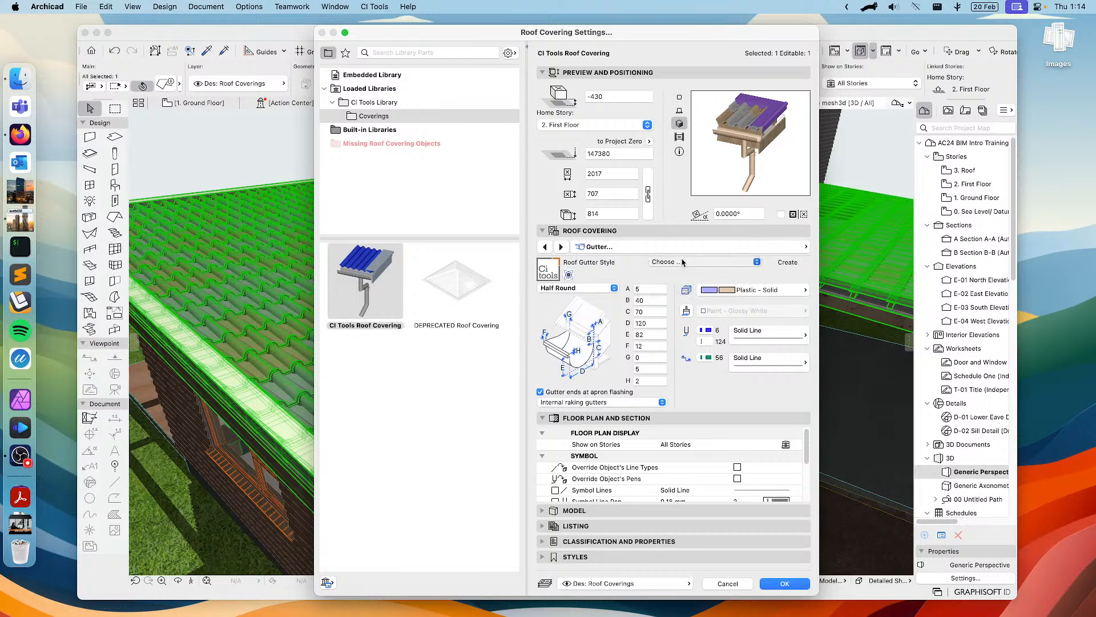
left_click(758, 246)
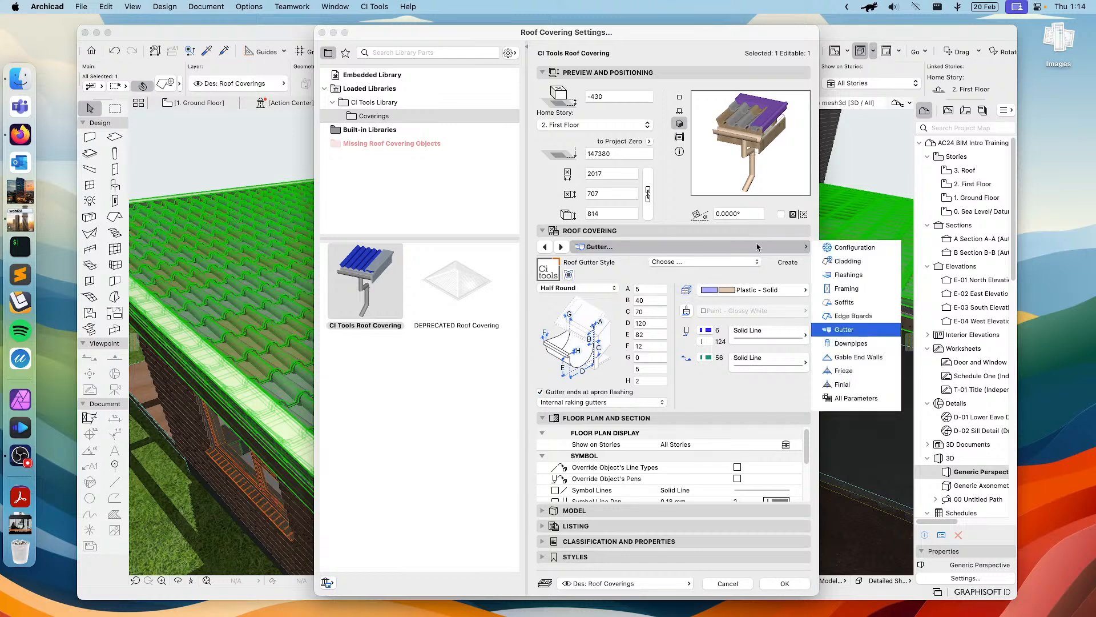
left_click(844, 276)
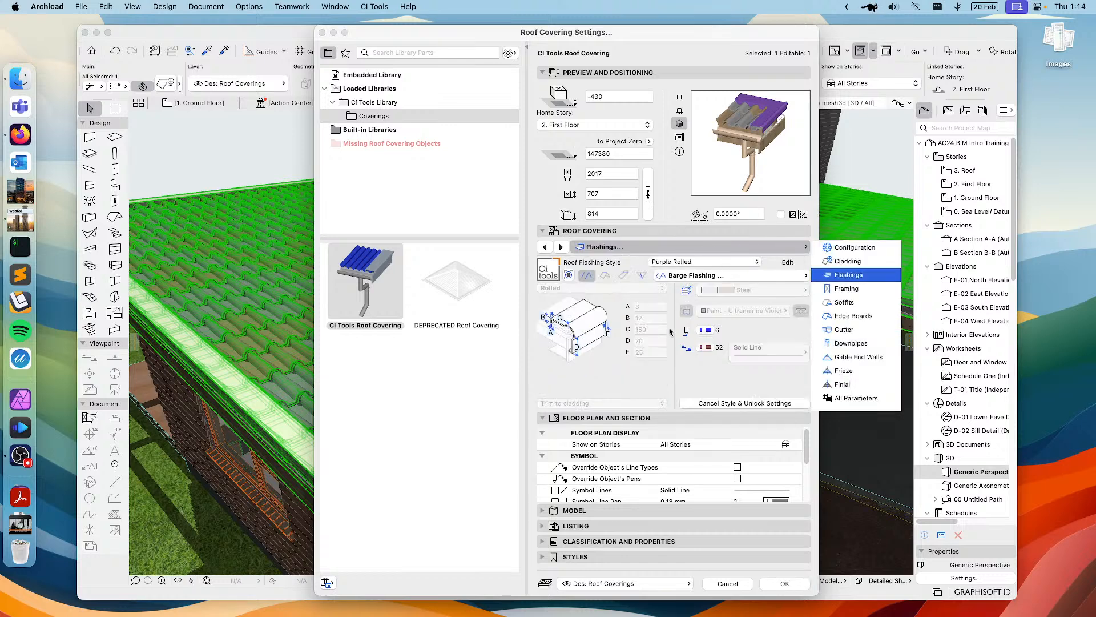
Apply the Purple Rolled flashing style to the lower roof covering and inspect the flashing along the roof edges
left_click(785, 583)
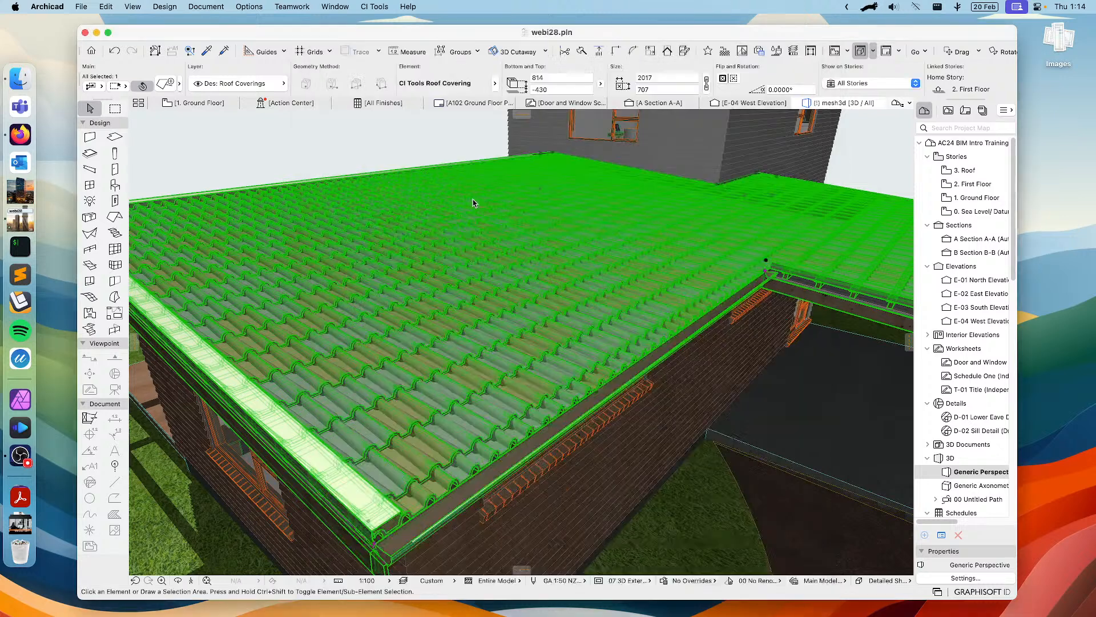
left_click(333, 136)
middle_click_drag(403, 230, 359, 222, "shift")
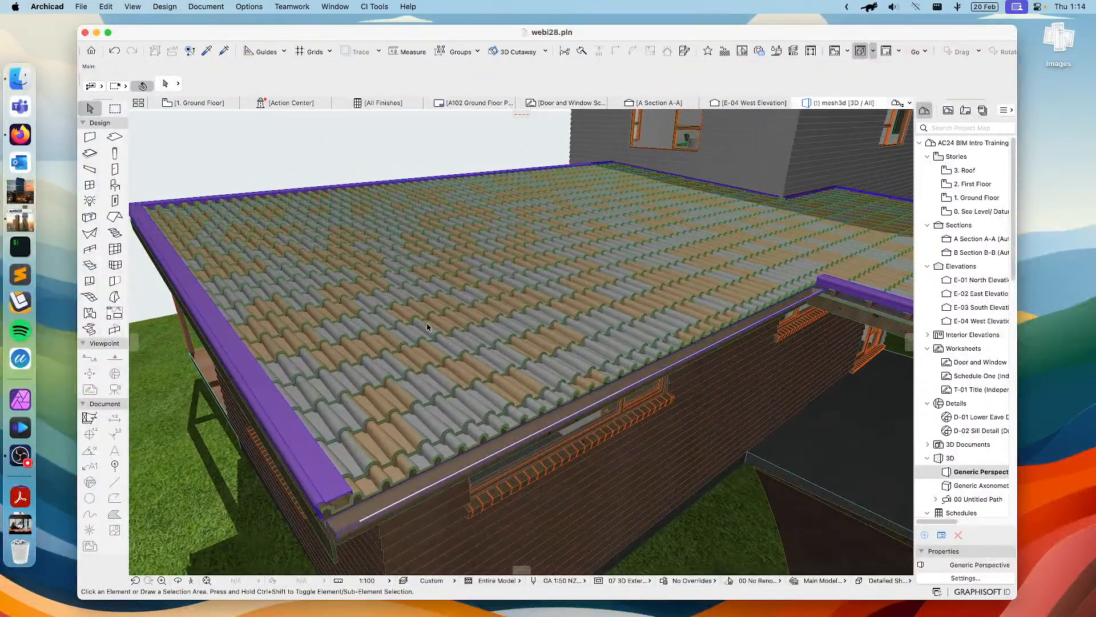
scroll(448, 366, "down", 5)
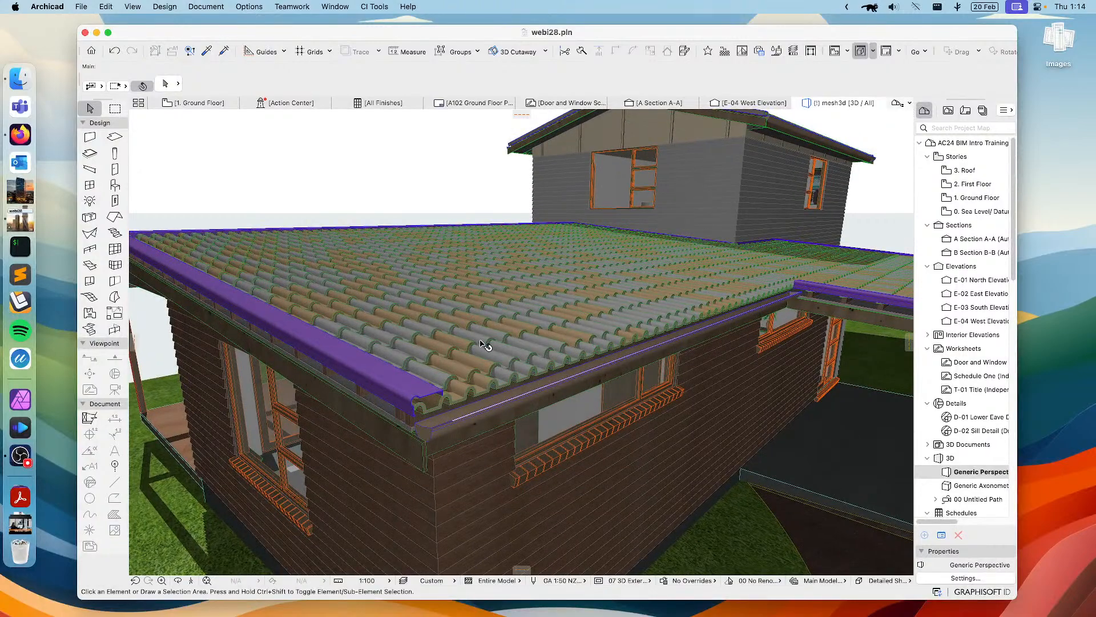
middle_click_drag(483, 370, 524, 289)
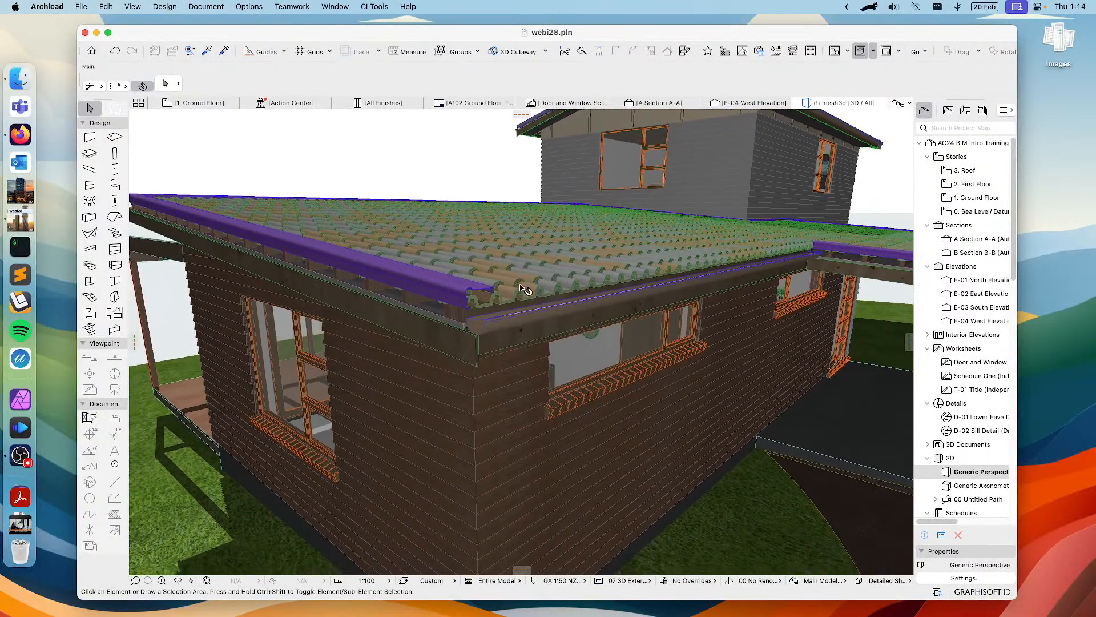
Set the main wall cladding style of the long side wall's covering to Vertical Board & Batten
left_click(509, 426)
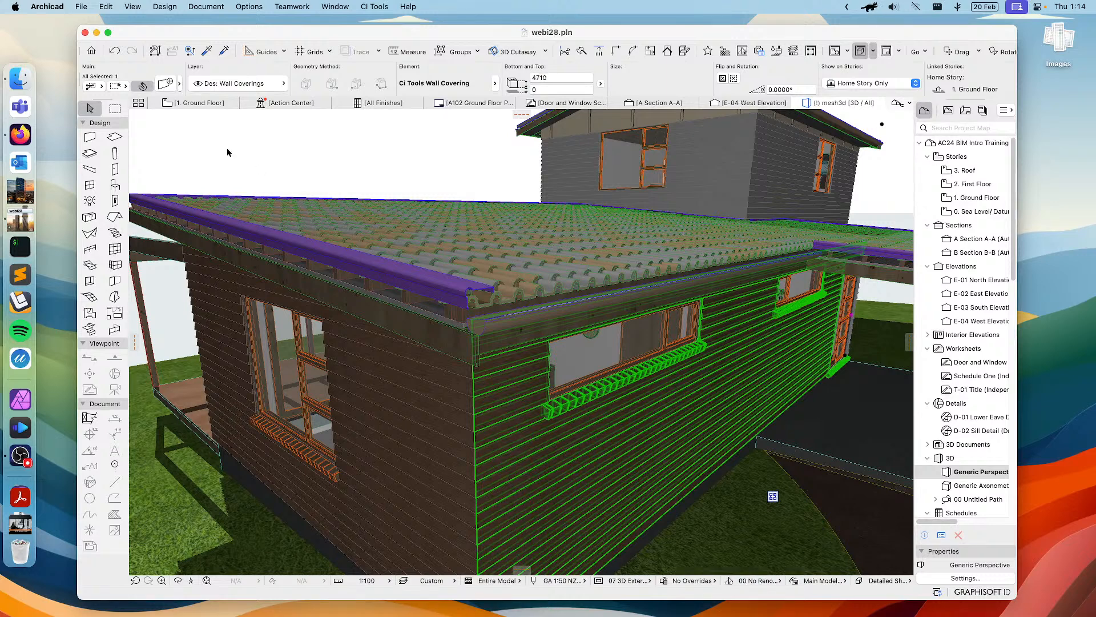
left_click(167, 85)
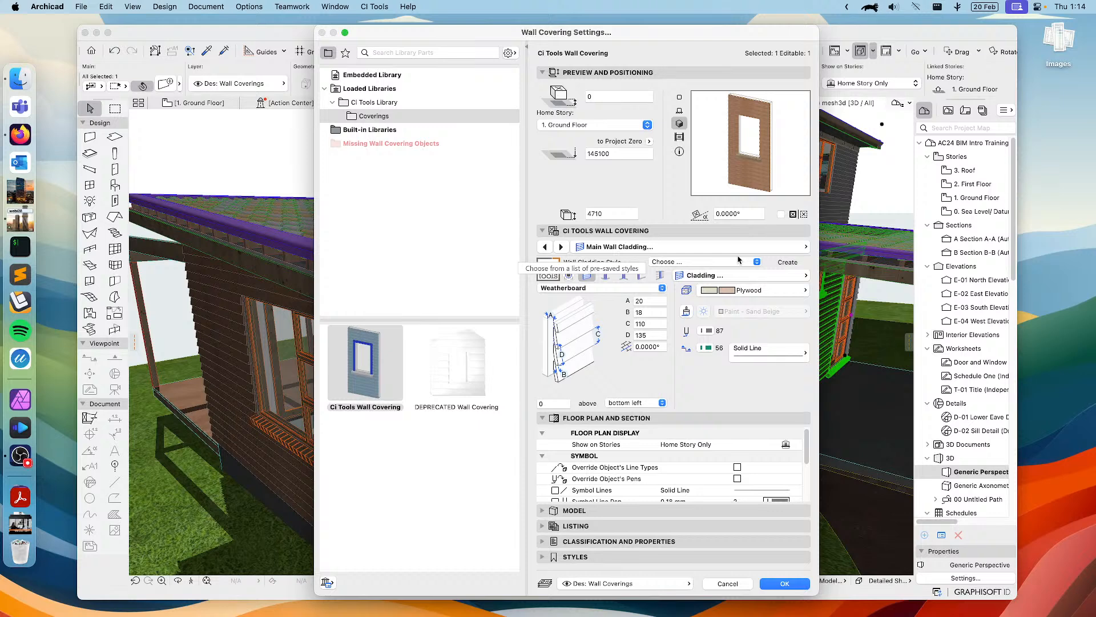
left_click(695, 264)
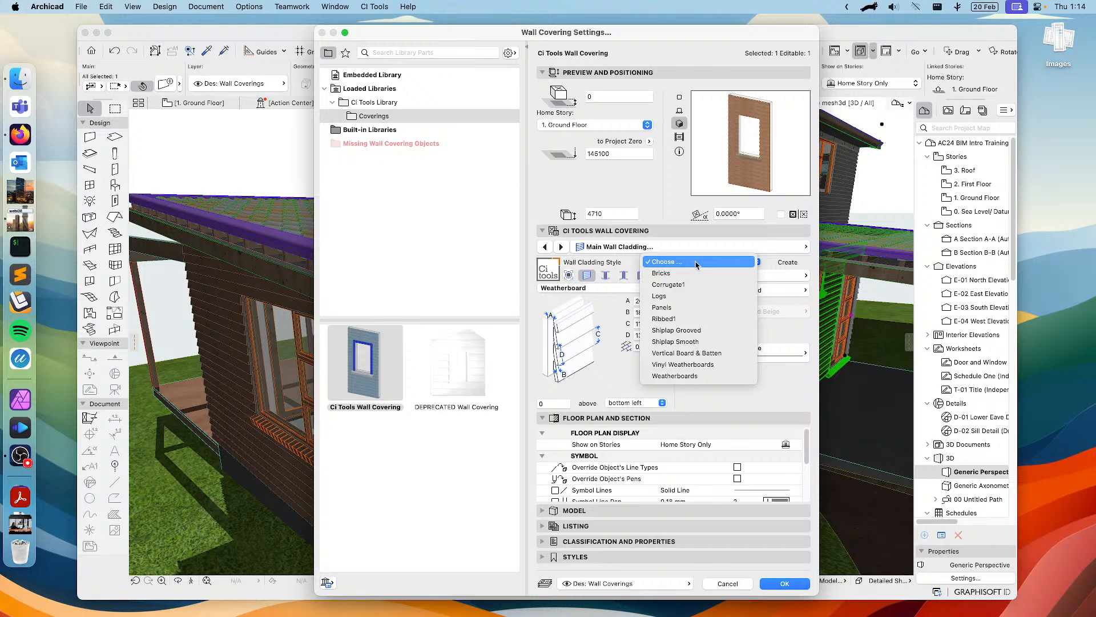
left_click(691, 354)
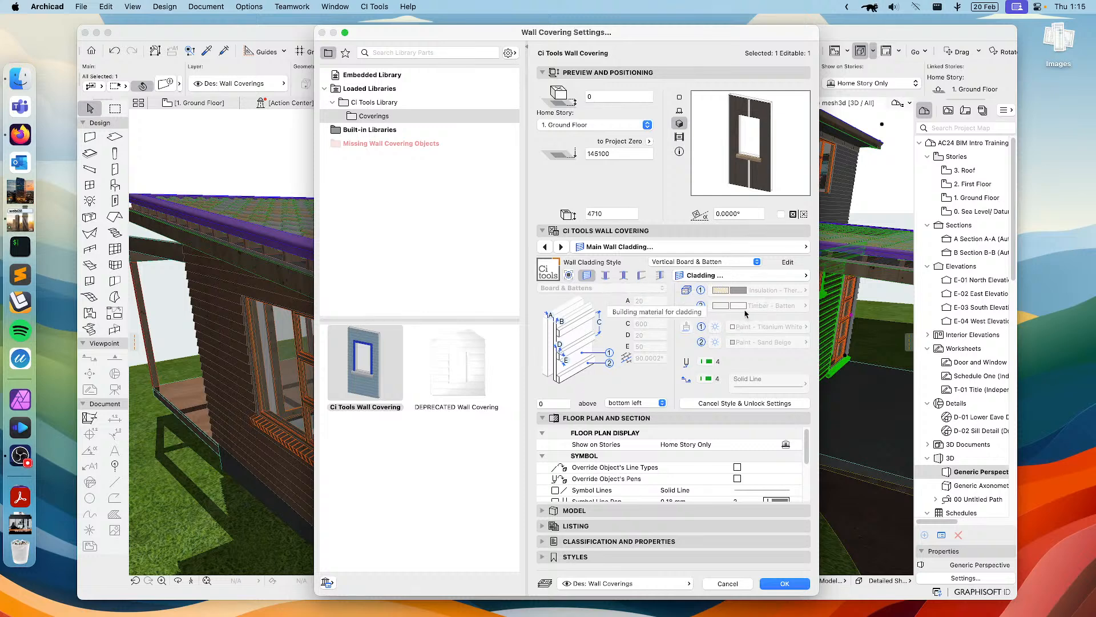
Open the Vertical Board & Batten style for editing, cancel the edit, and detach the cladding from the style to unlock its settings
left_click(787, 263)
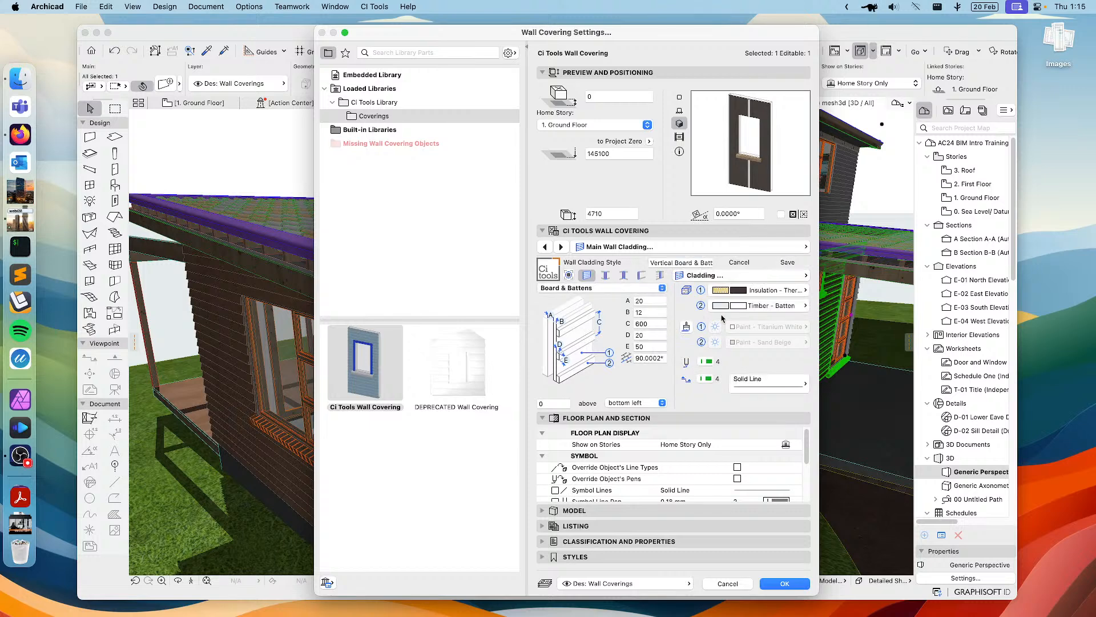
left_click(739, 262)
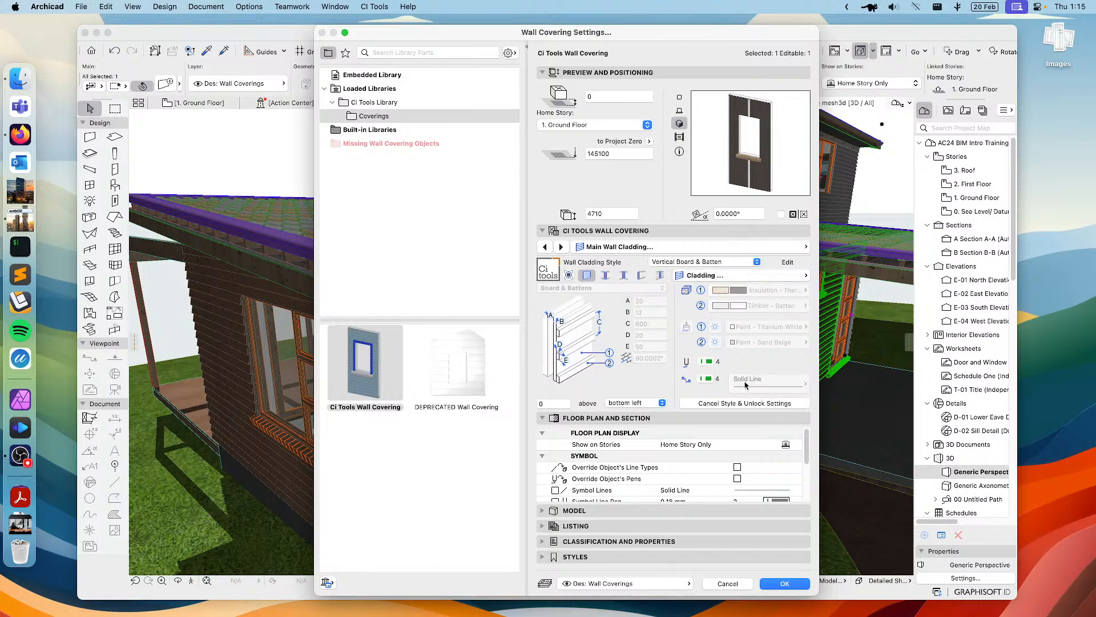
left_click(726, 403)
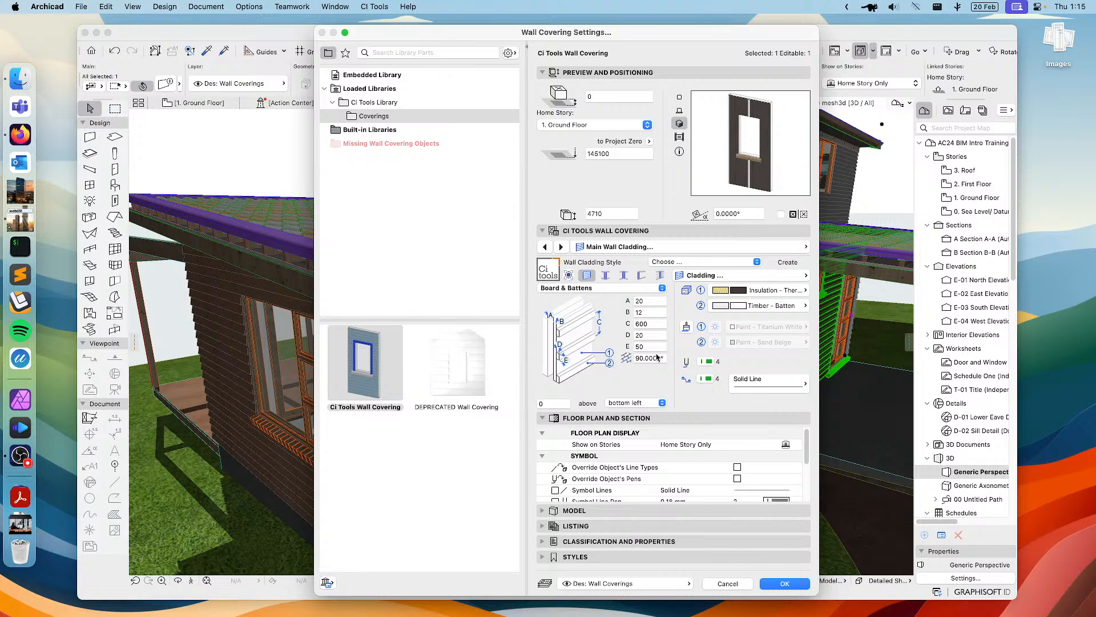
Split the wall covering's cladding so the areas above openings and below sill height get their own cladding settings
left_click(765, 249)
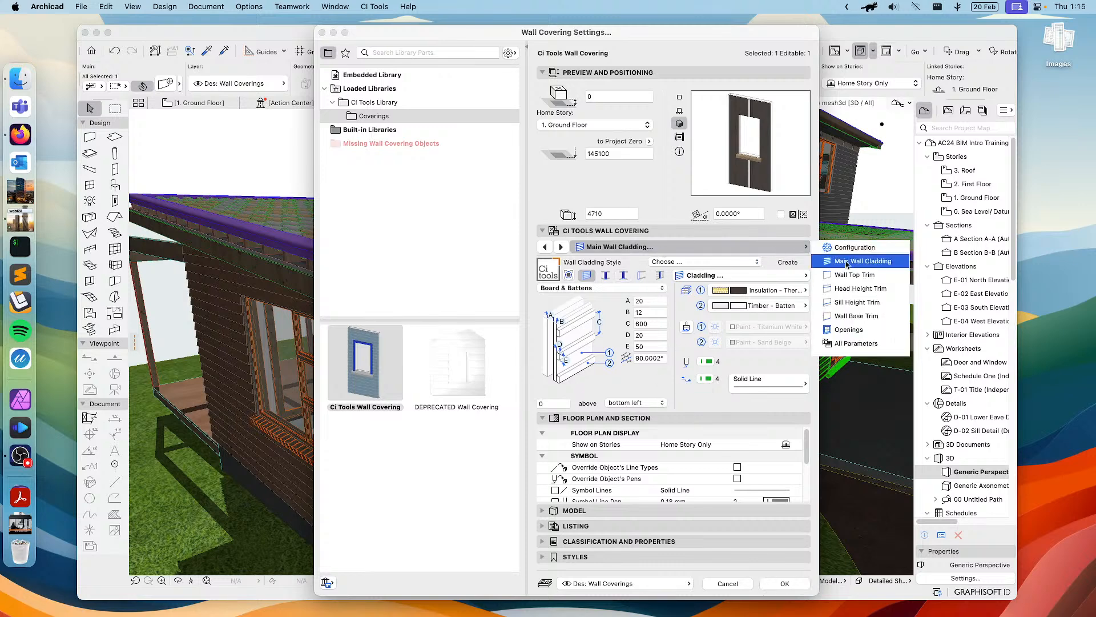
left_click(851, 247)
left_click(728, 279)
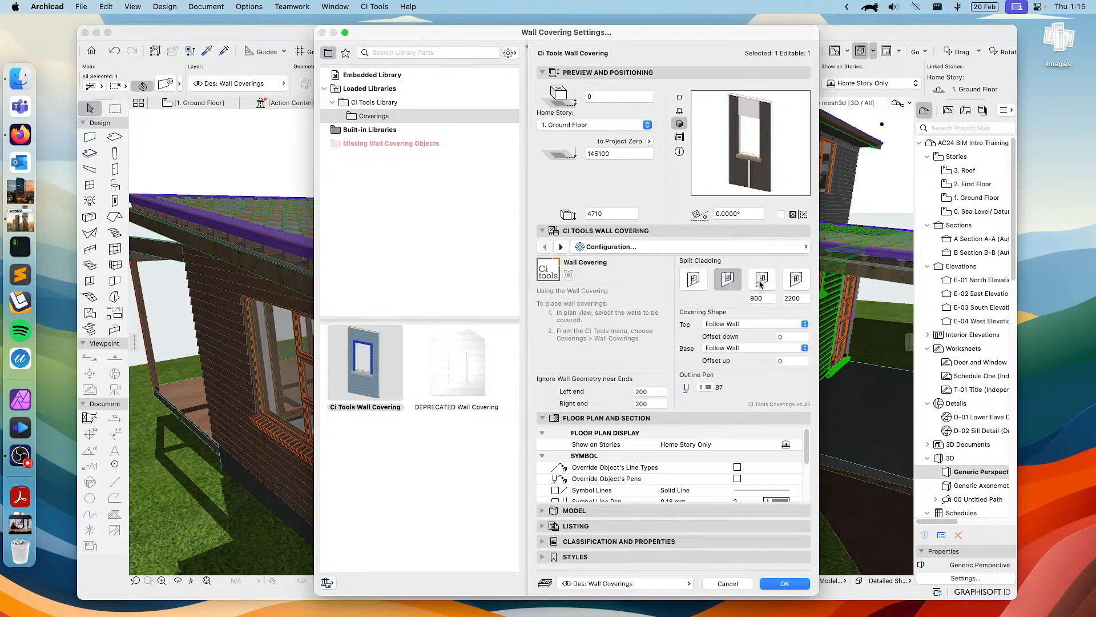
left_click(760, 280)
Set the main wall cladding style to Shiplap Grooved
left_click(736, 246)
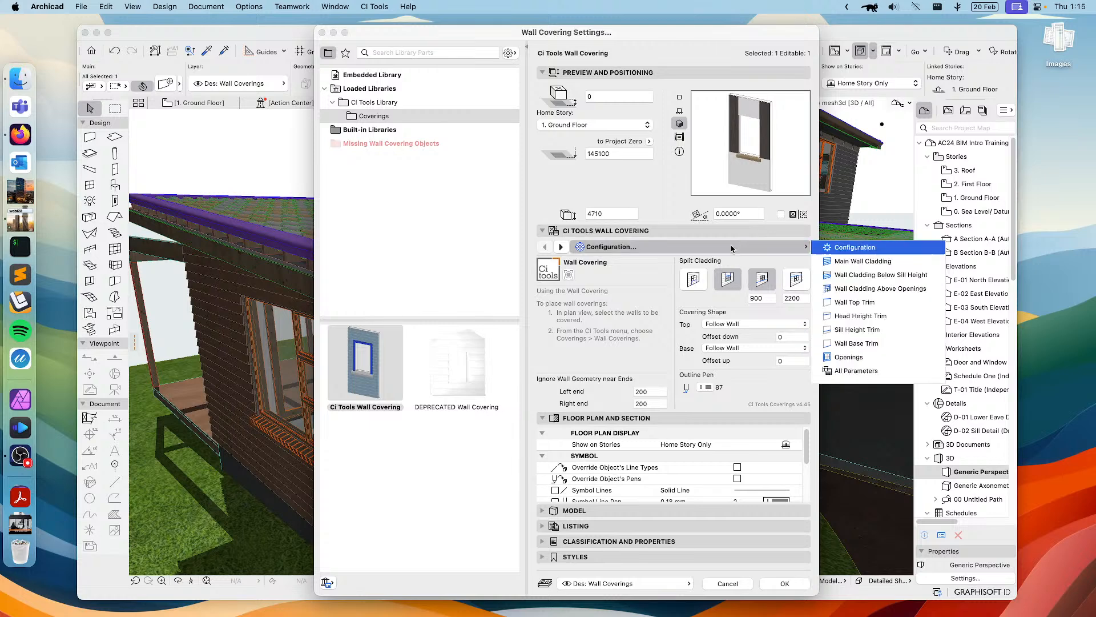
left_click(862, 276)
left_click(856, 262)
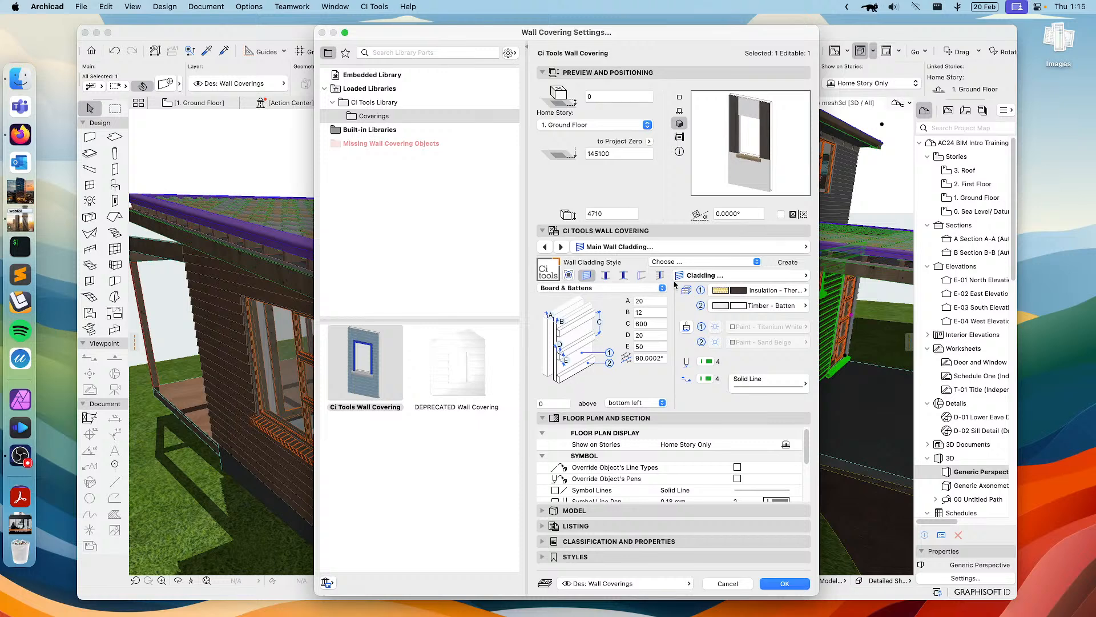
left_click(690, 262)
left_click(688, 330)
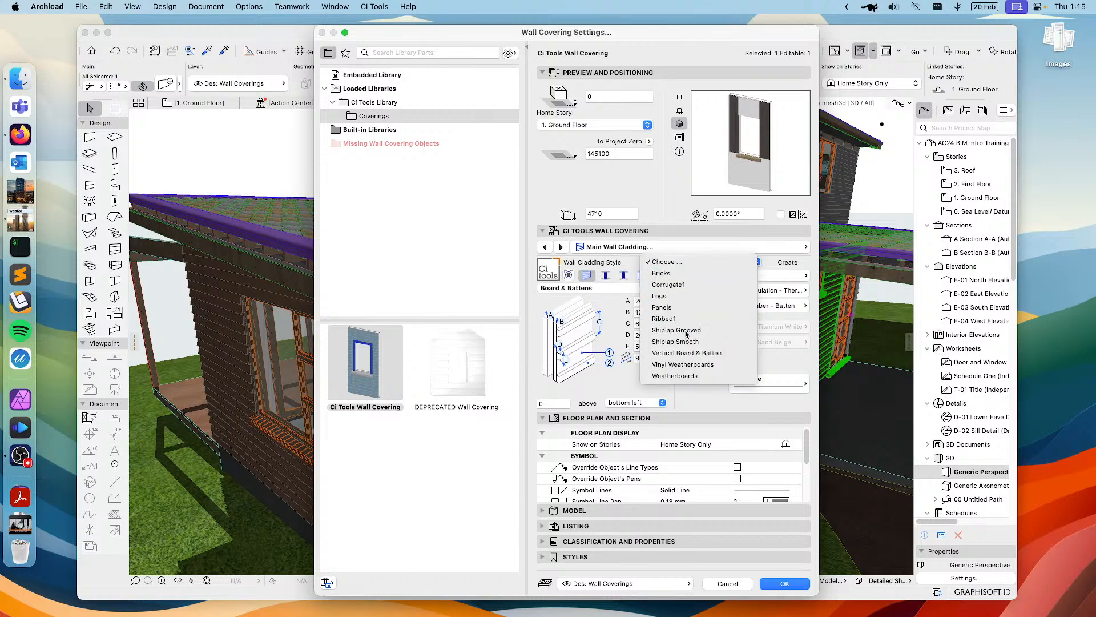
Set the style of the wall cladding below sill height to Vinyl Weatherboards
left_click(720, 246)
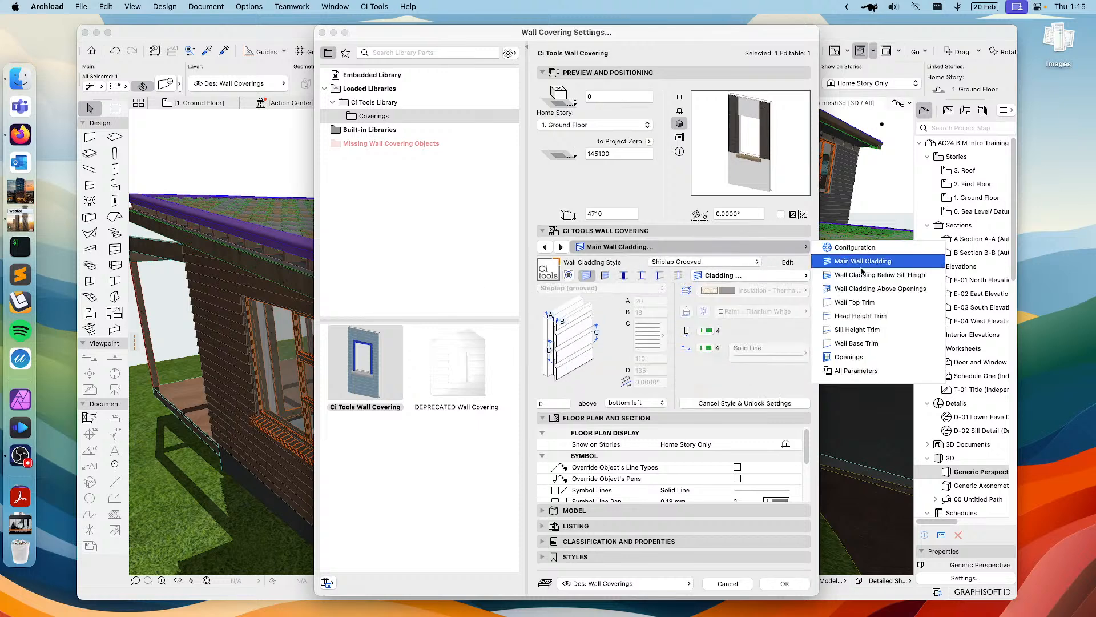
left_click(885, 275)
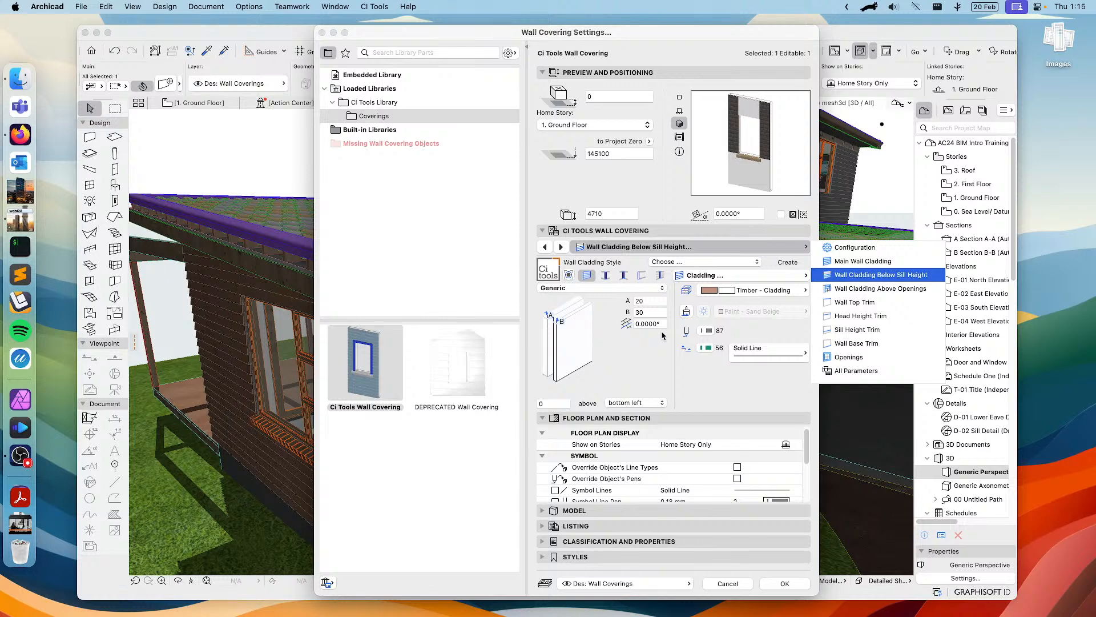
left_click(692, 274)
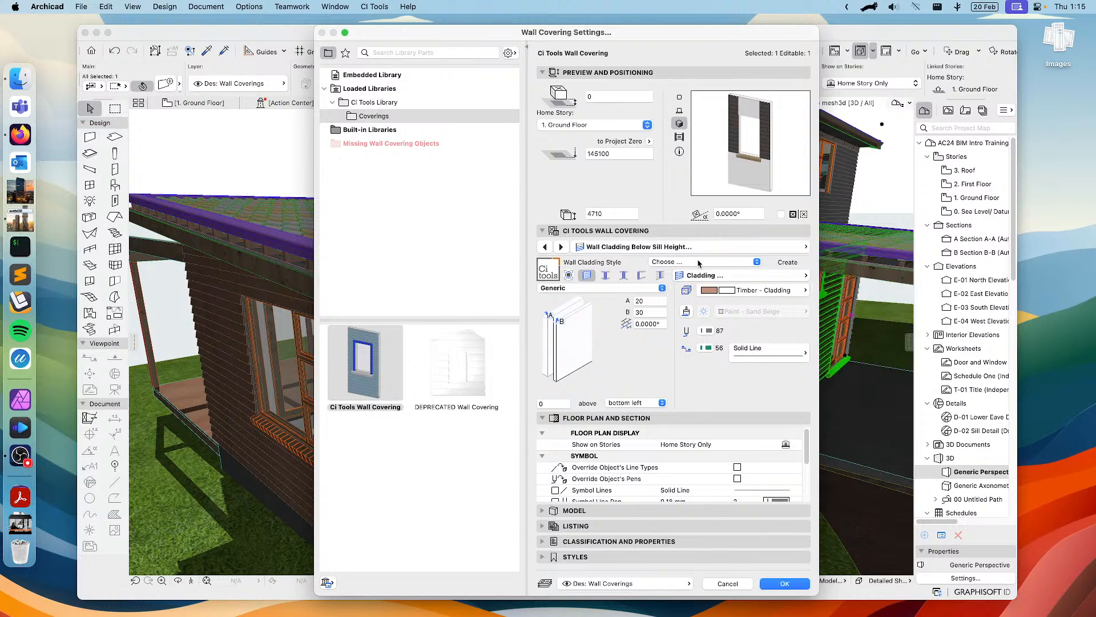
left_click(699, 262)
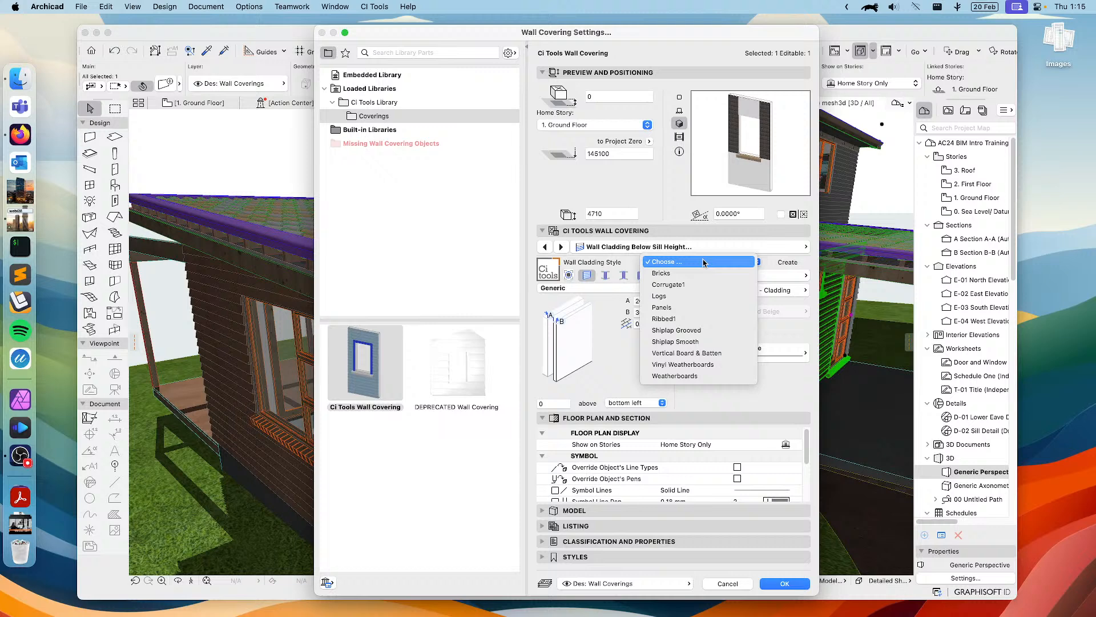
left_click(683, 364)
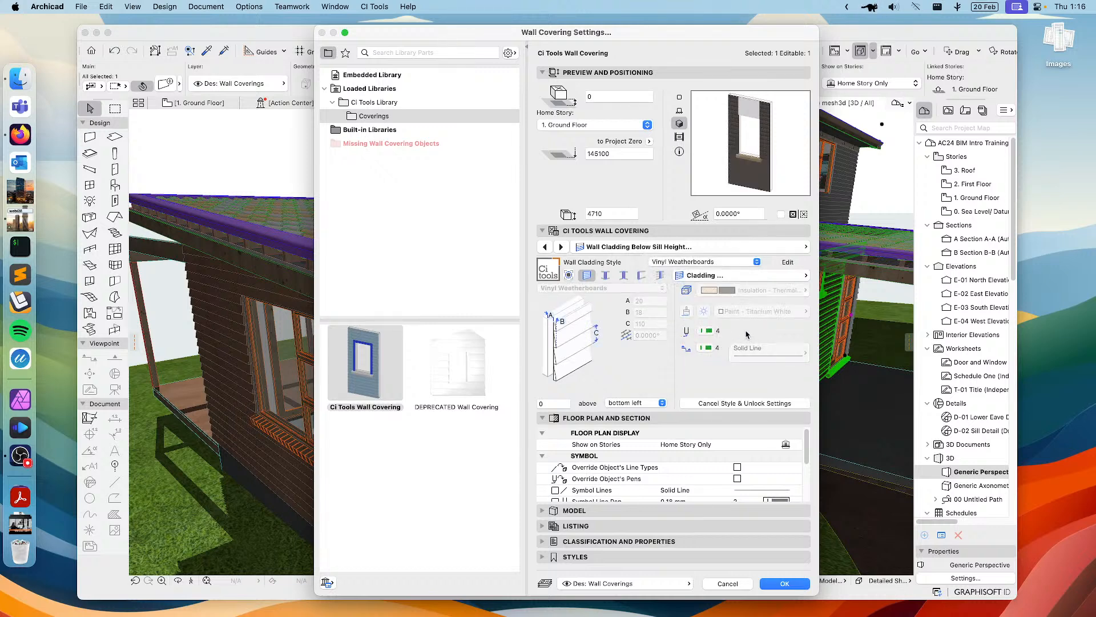
Give the wall top trim a Rectangular Profile
left_click(800, 247)
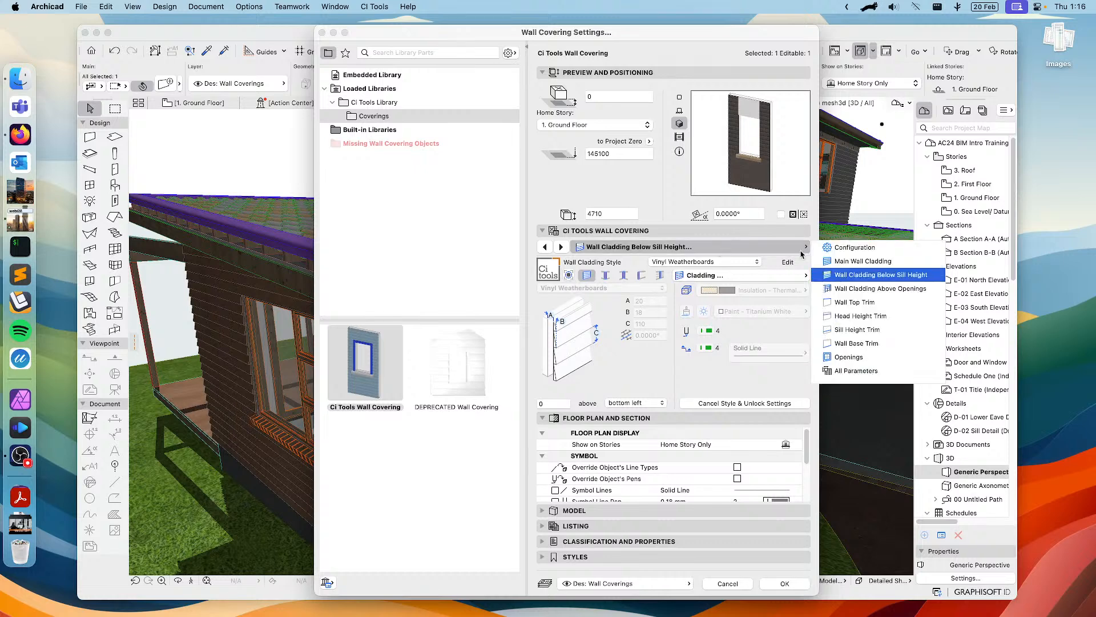
left_click(846, 304)
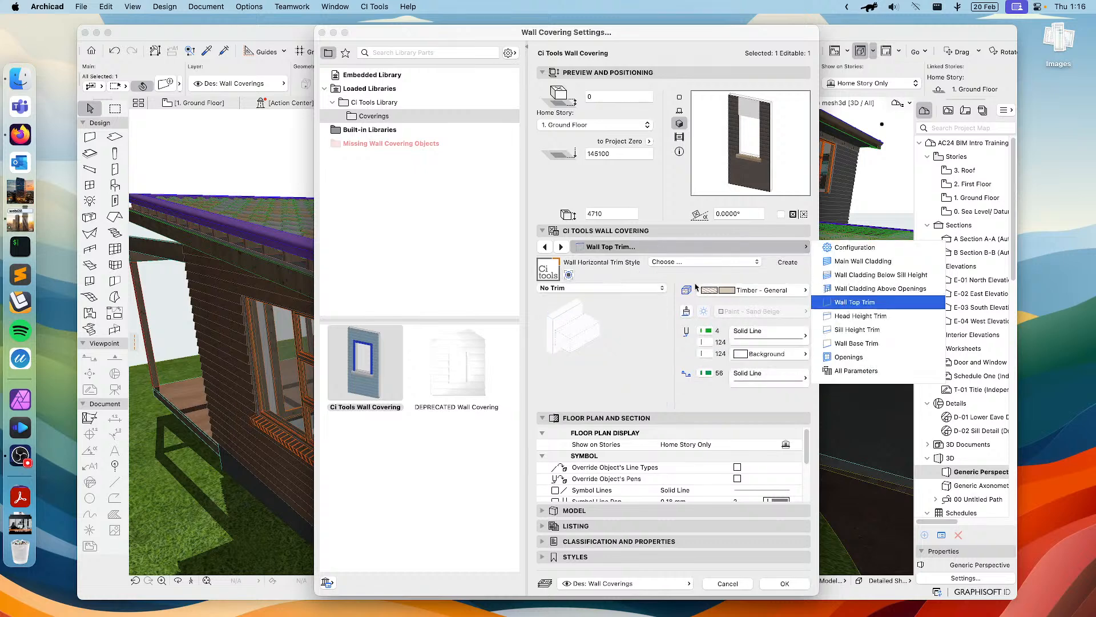
left_click(685, 262)
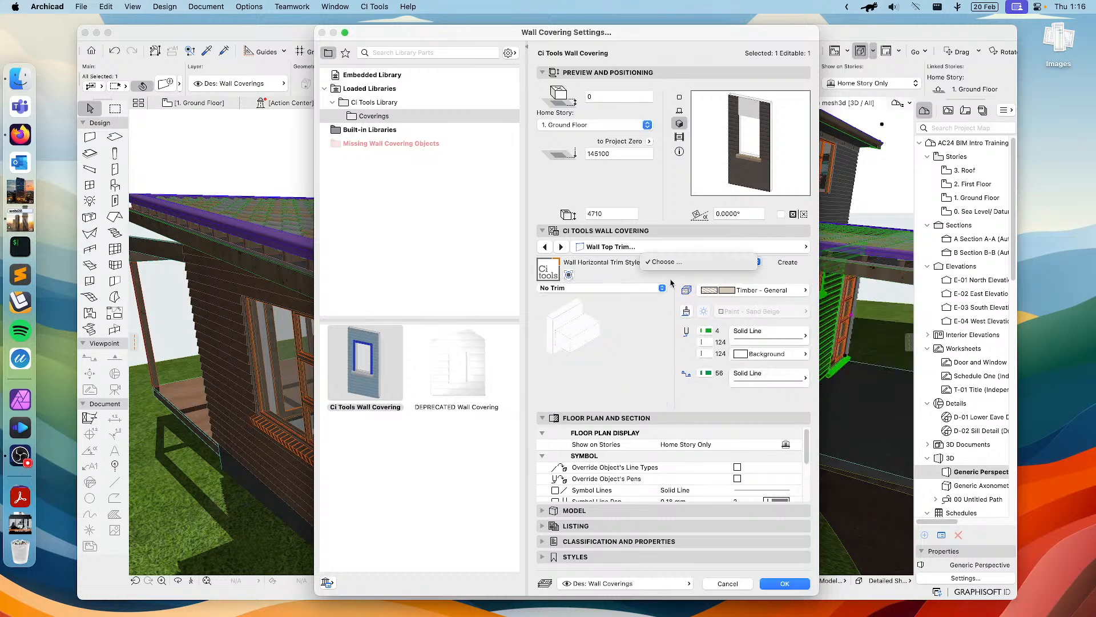
left_click(669, 281)
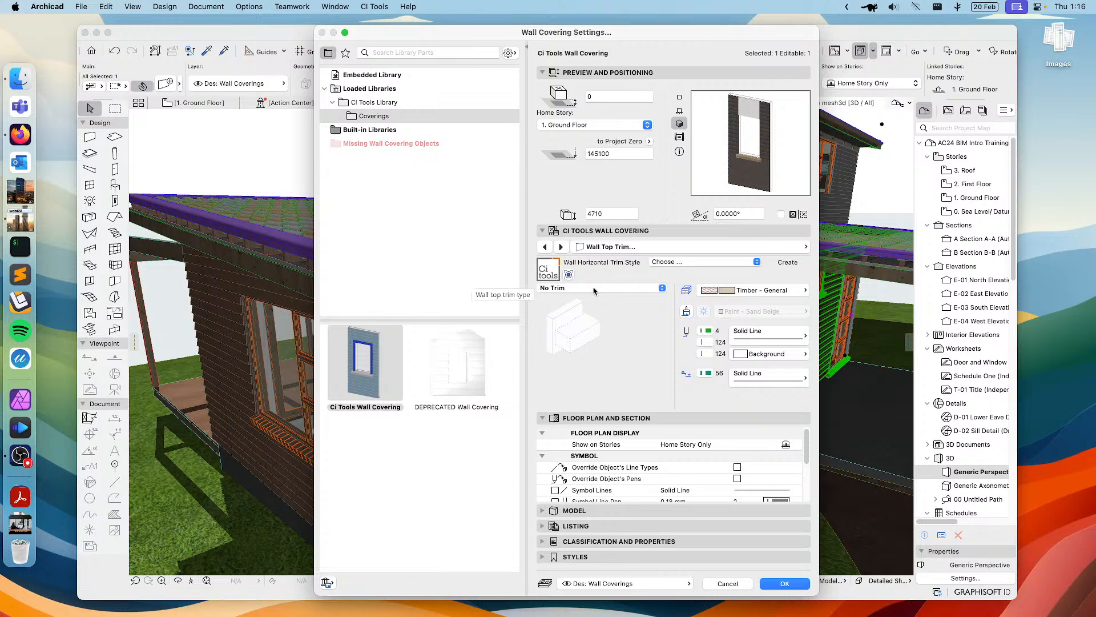
left_click(614, 288)
left_click(563, 309)
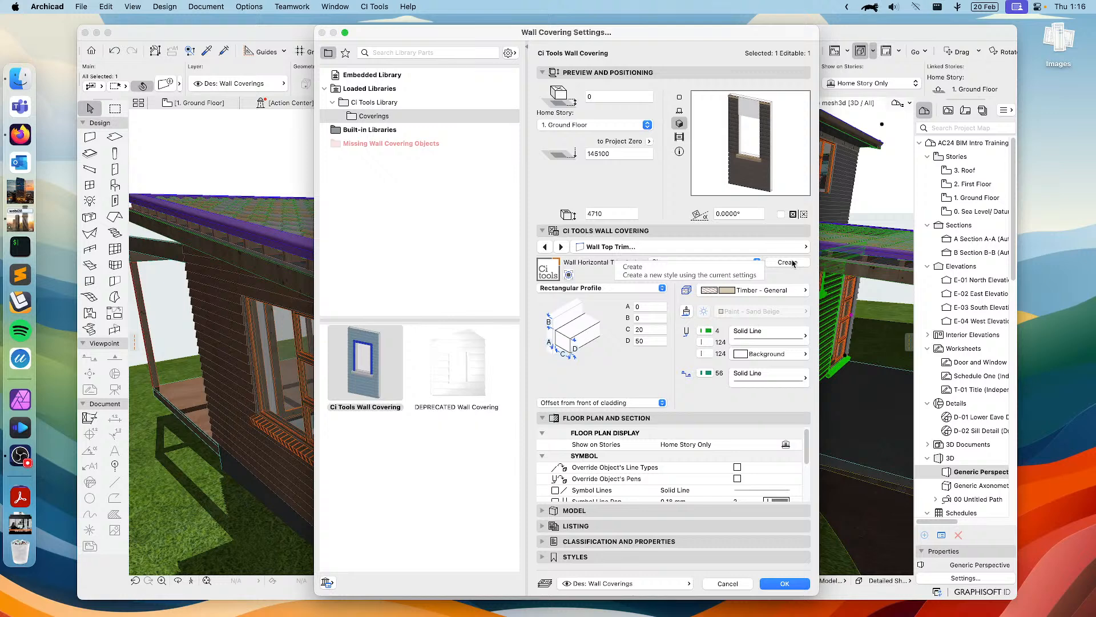
Override the wall top trim's surface with Paint - Titanium White
left_click(686, 311)
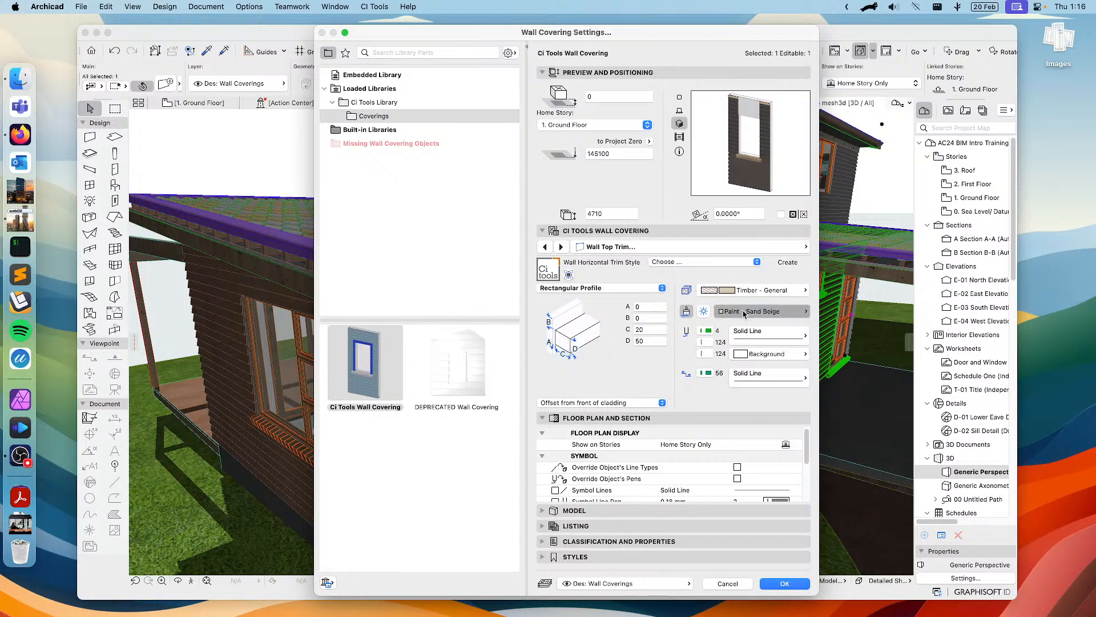
left_click(754, 311)
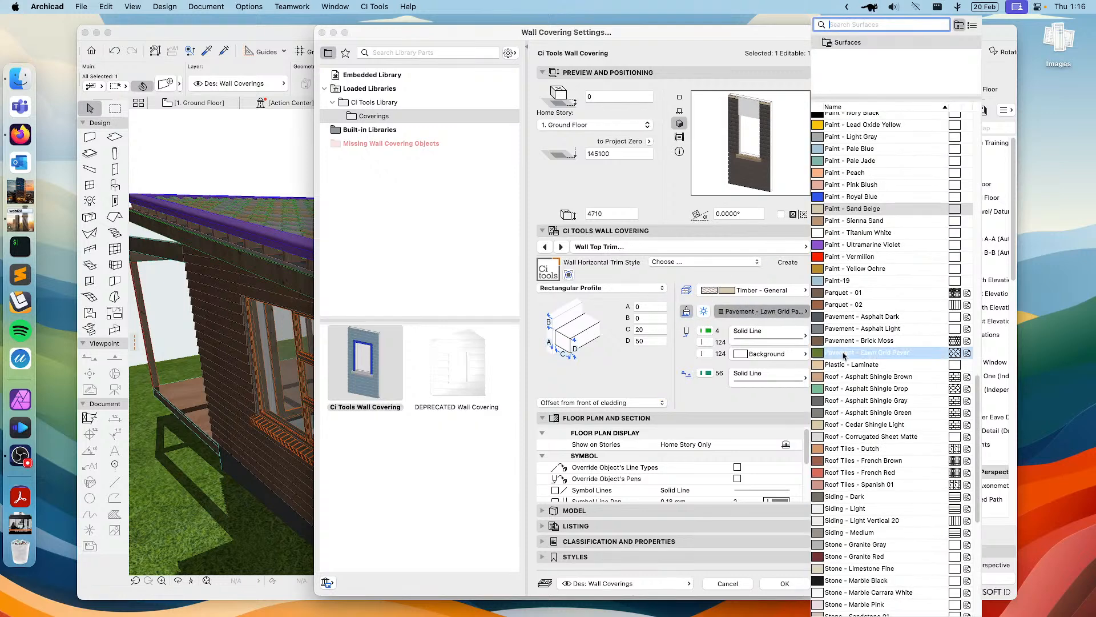
left_click(857, 233)
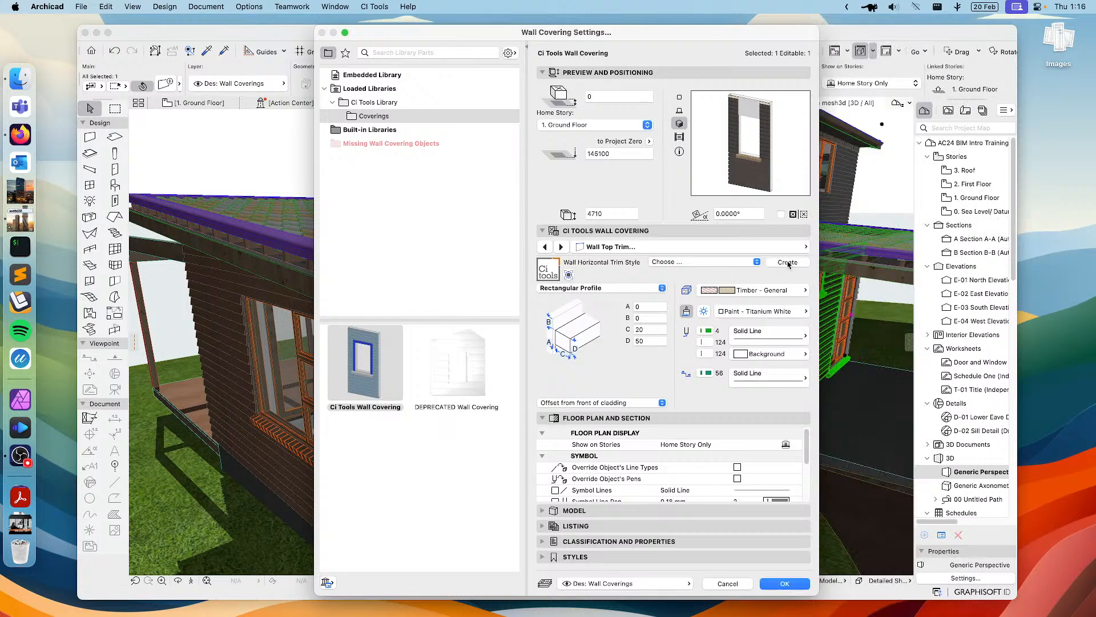
Save the current top trim settings as a new wall horizontal trim style named White Rectangular
left_click(787, 262)
left_click(680, 261)
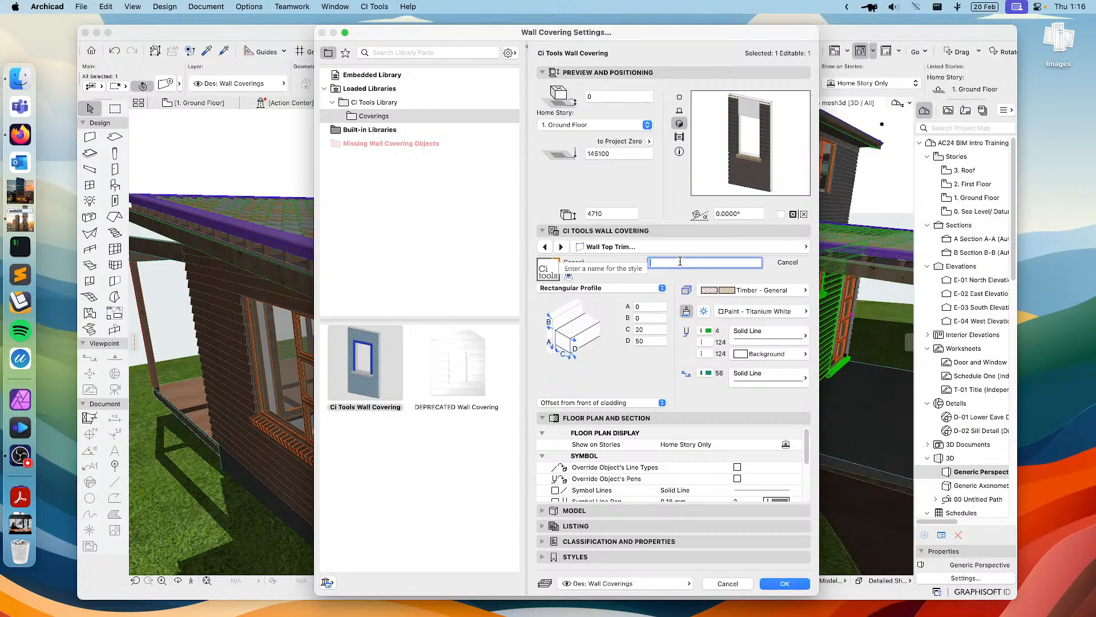
type("White Rectangular")
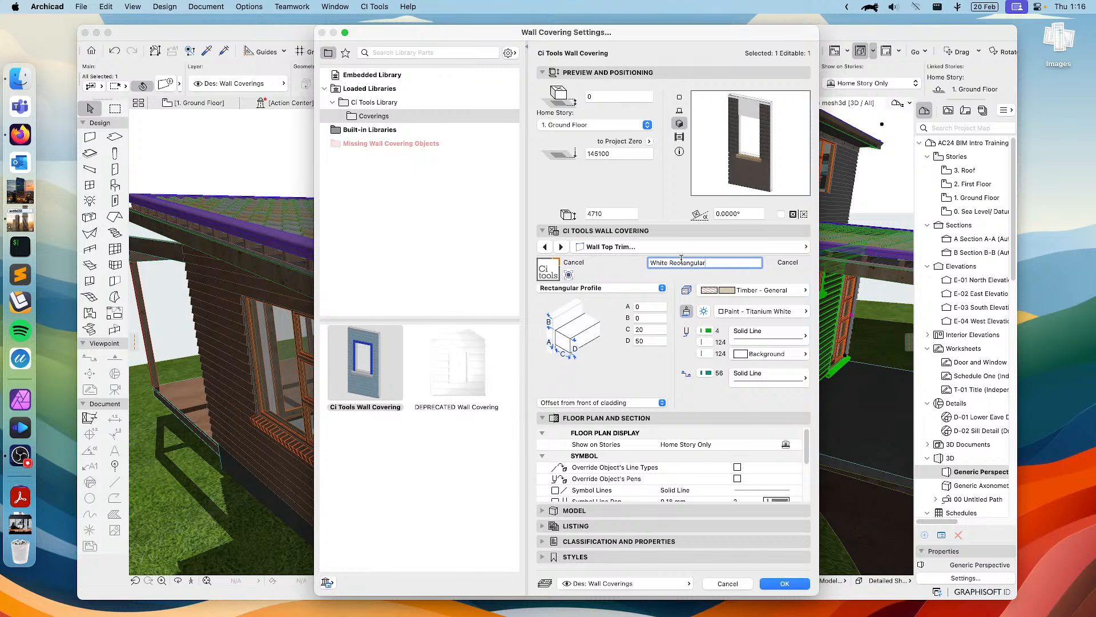
key("Return")
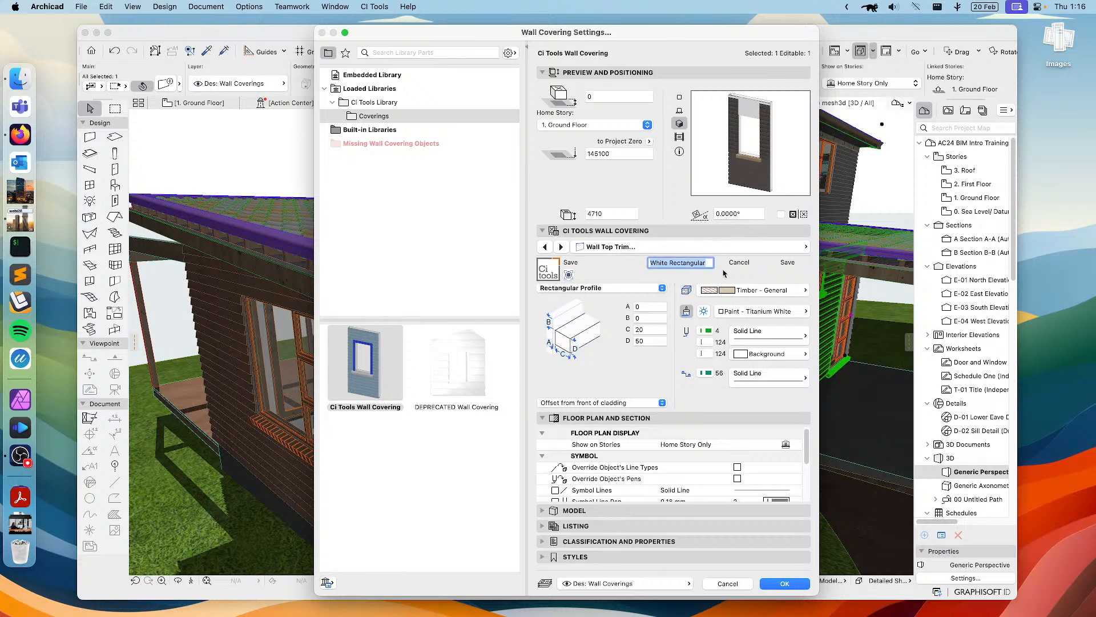
left_click(787, 262)
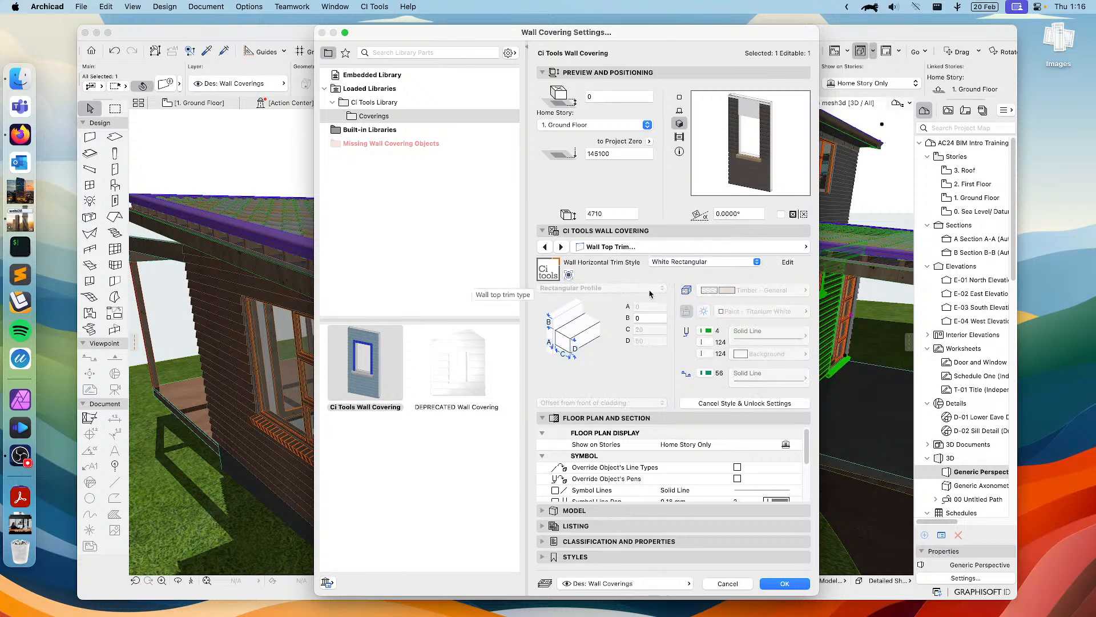
Return to the main wall cladding settings, apply the changes to the wall covering, and inspect the wall in the 3D view
left_click(657, 247)
left_click(861, 262)
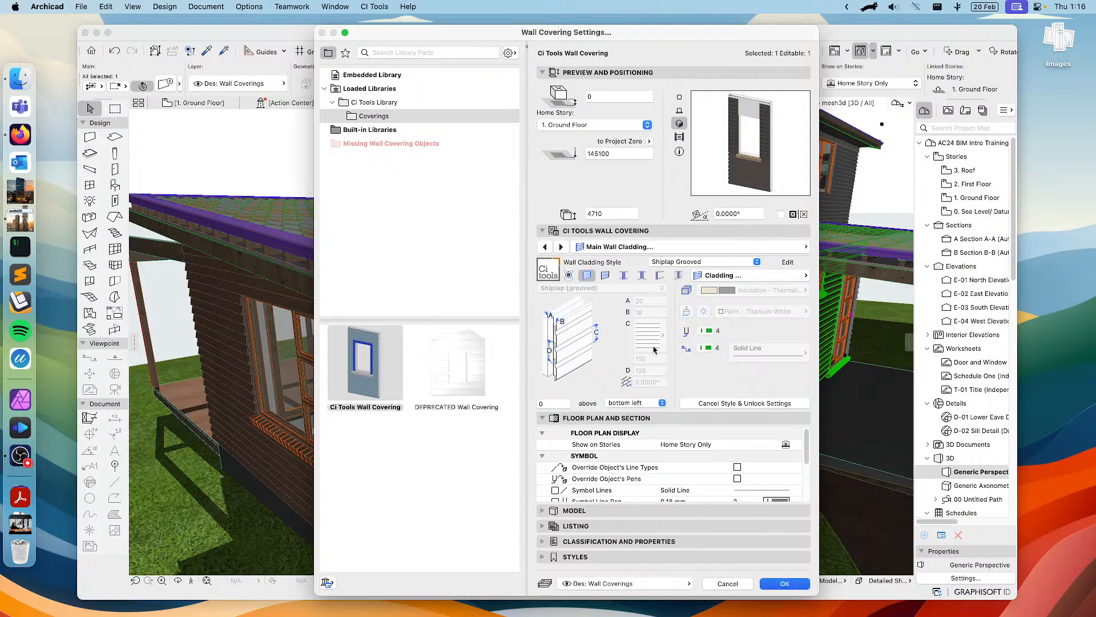
key("Return")
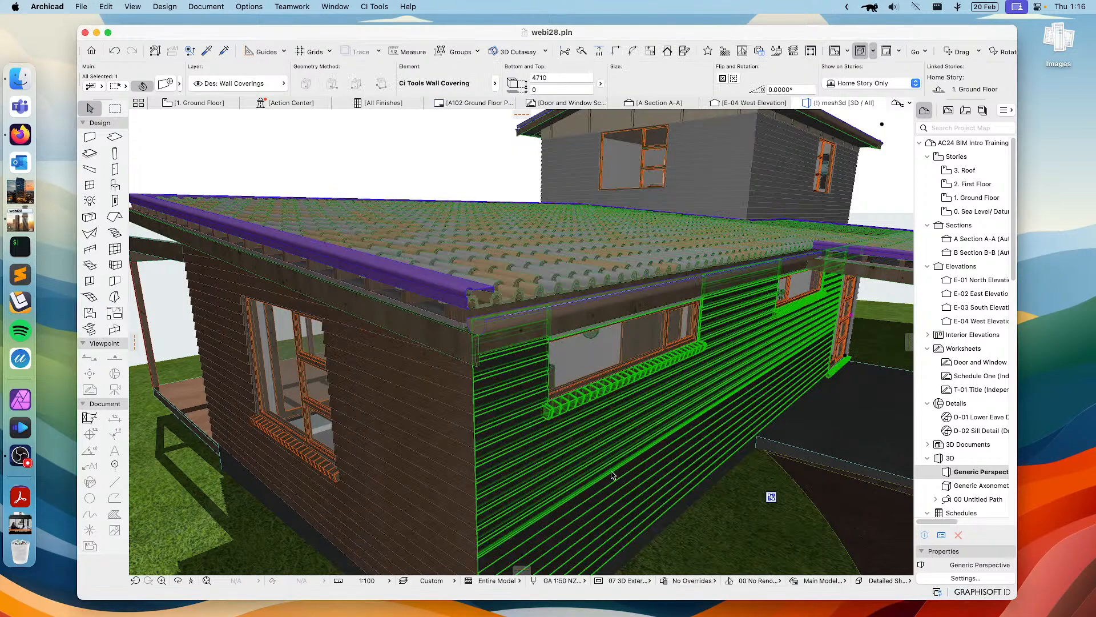
middle_click_drag(612, 475, 554, 448, "shift")
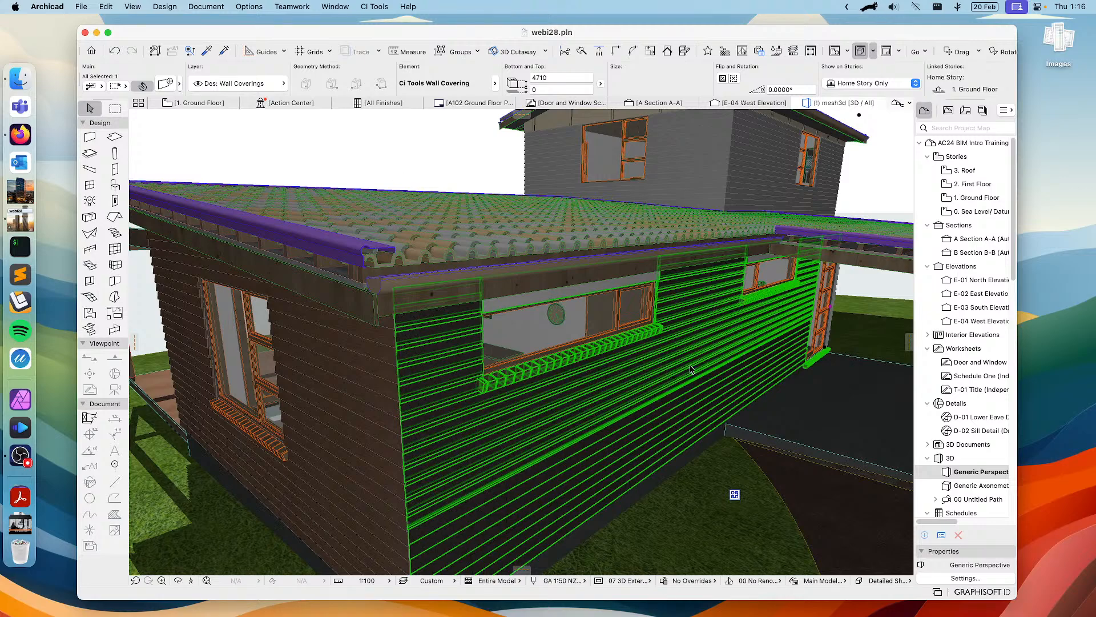
scroll(631, 368, "up", 5)
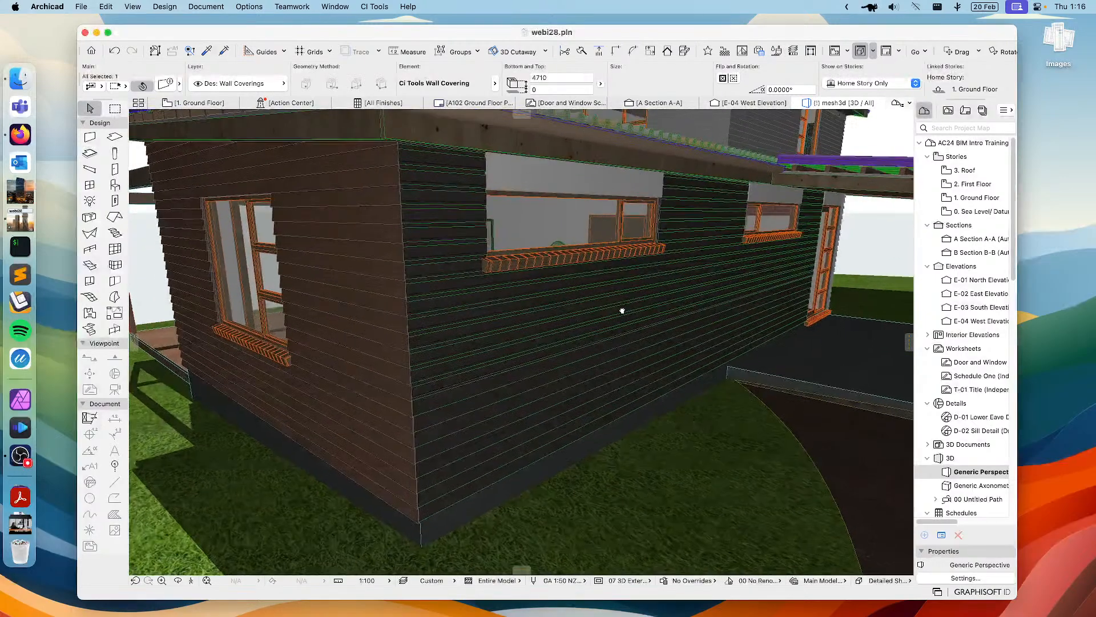
middle_click_drag(623, 310, 614, 334)
Review the selected wall covering's Wall Top Trim settings without applying changes, and examine the covering around the window openings in 3D
left_click(167, 84)
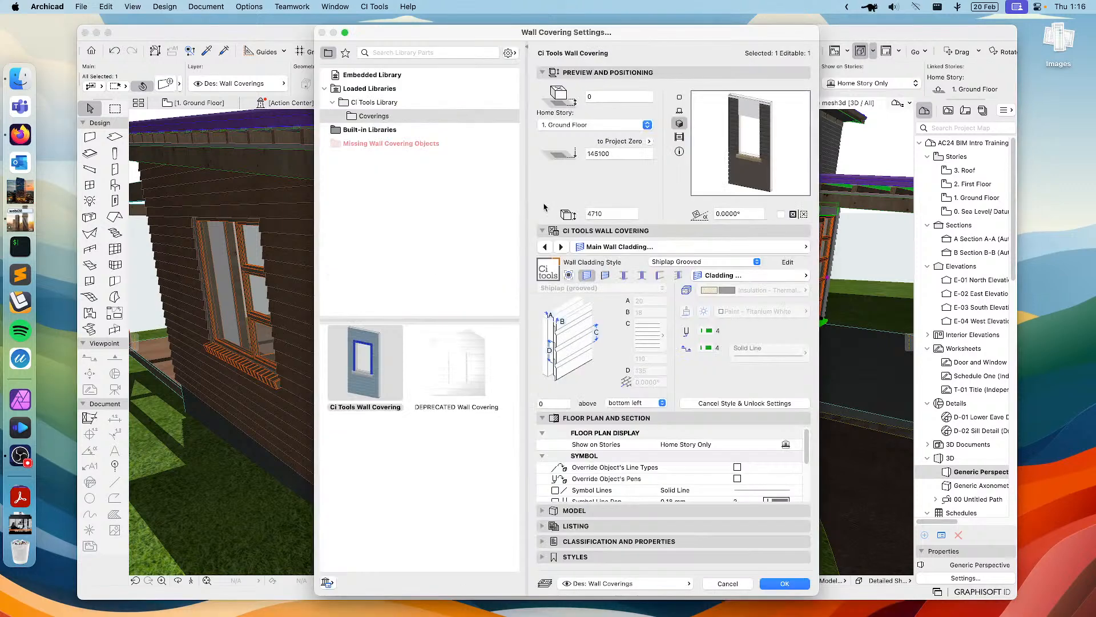
left_click(688, 248)
left_click(865, 303)
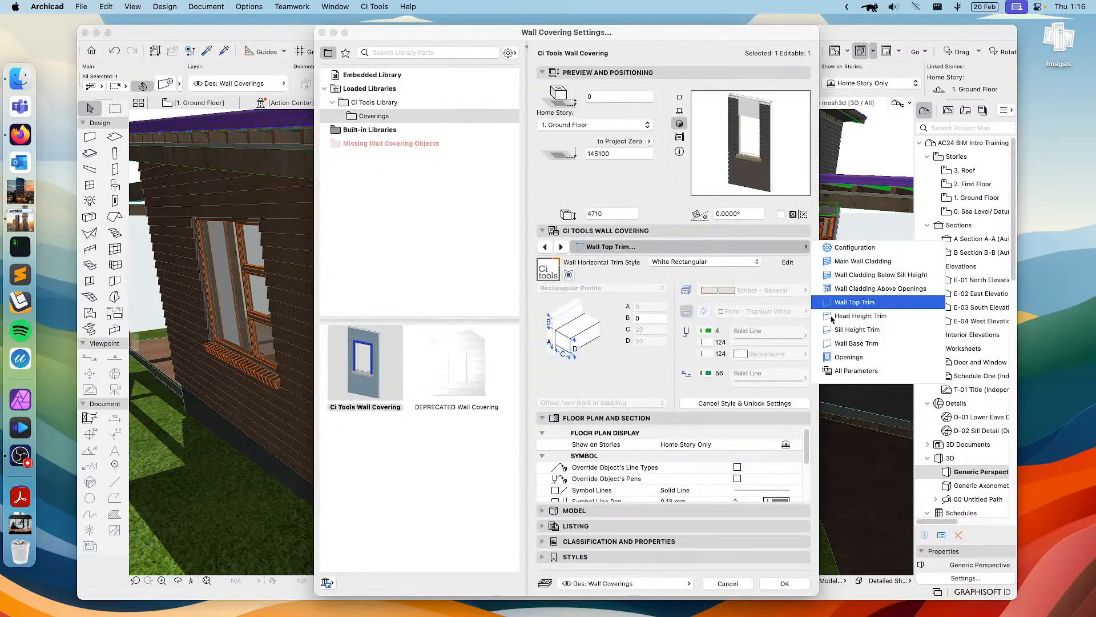
left_click(735, 588)
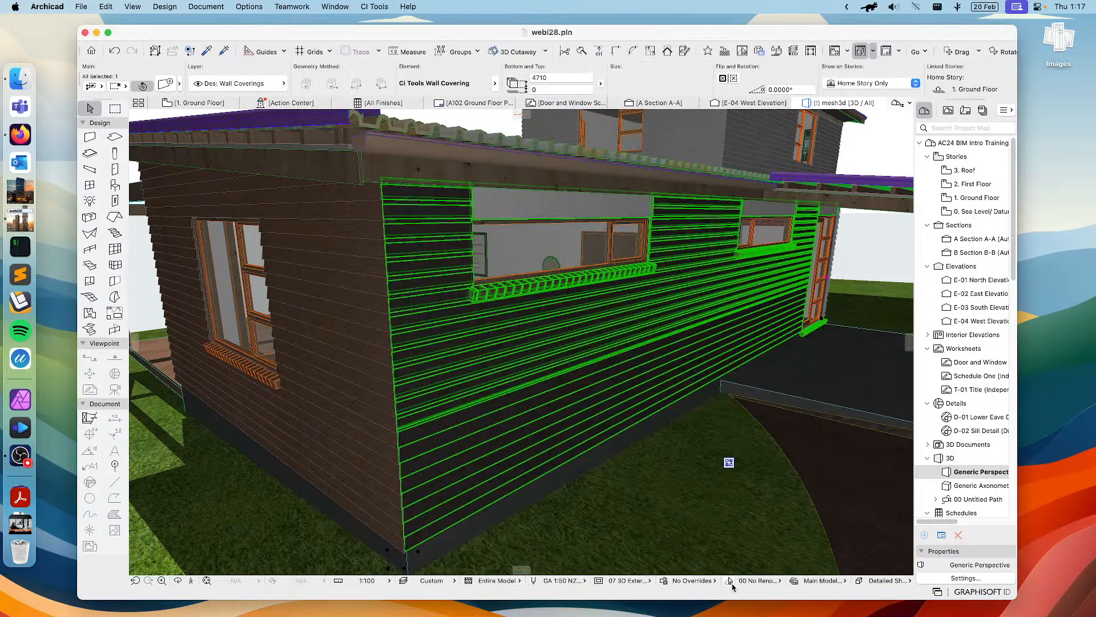
middle_click_drag(499, 334, 580, 277, "shift")
mouse_move(602, 160)
middle_mouse_down("shift")
mouse_move(589, 189)
mouse_move(600, 176)
middle_mouse_up("shift")
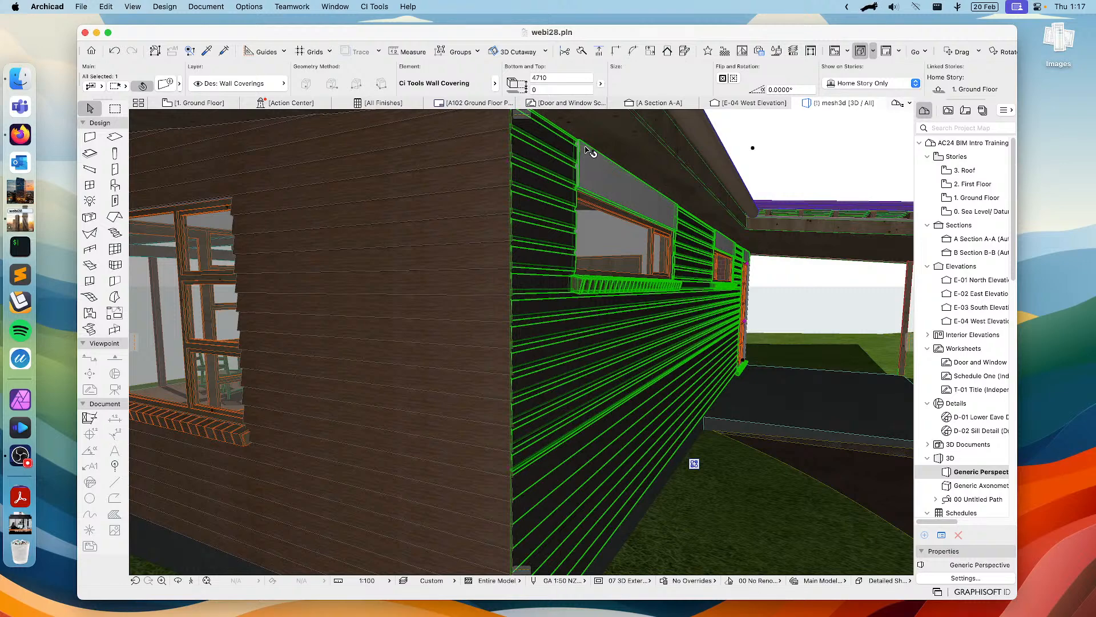
middle_click_drag(631, 194, 547, 262, "shift")
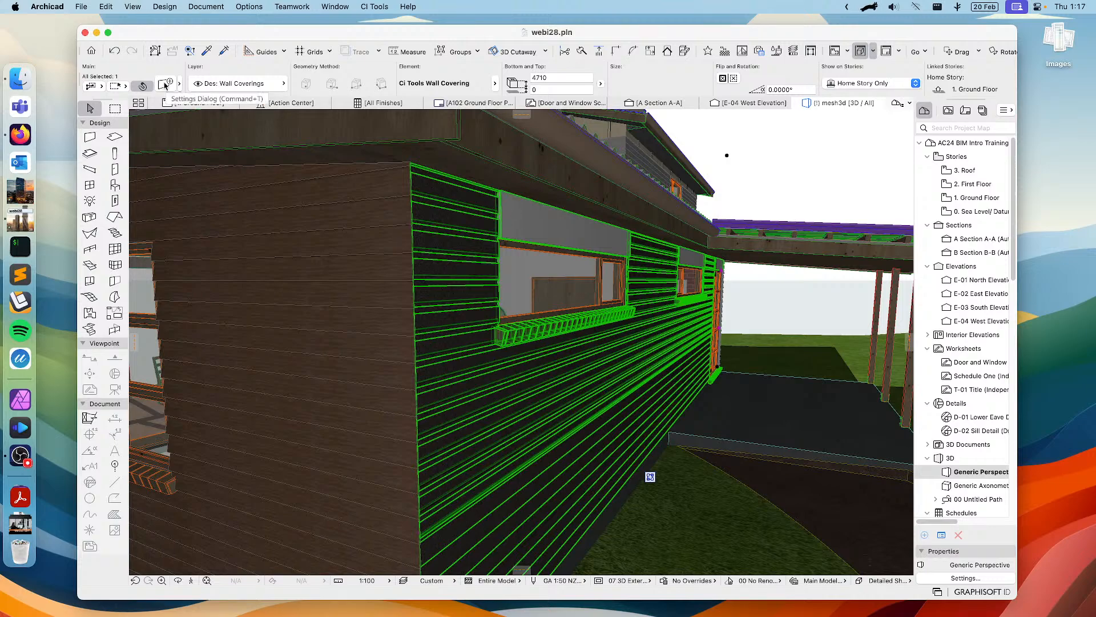
middle_click_drag(559, 226, 490, 286, "shift")
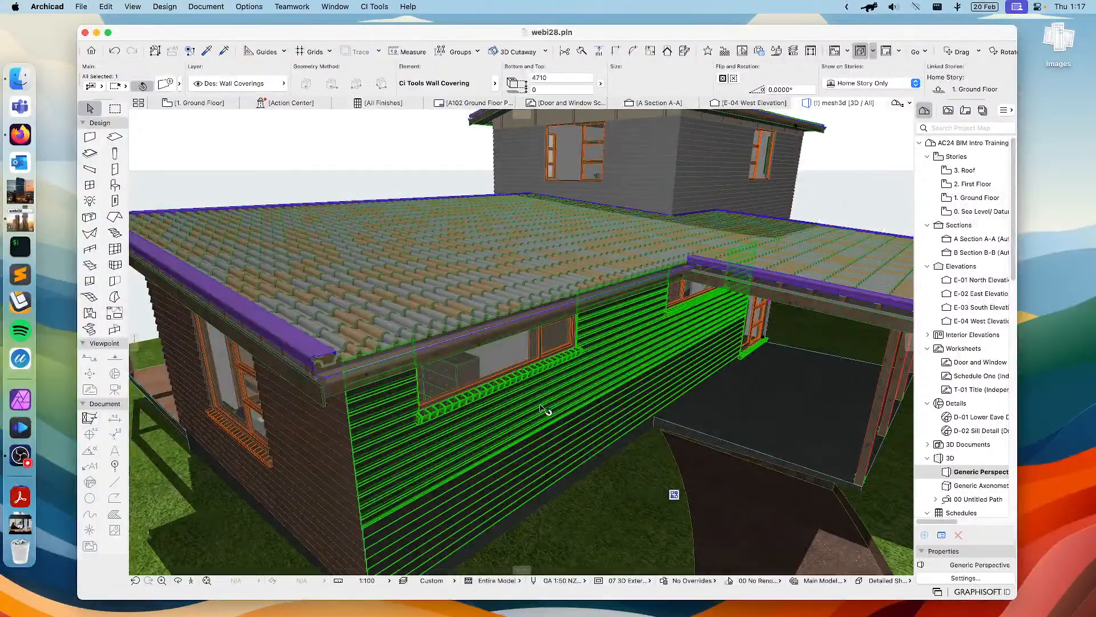
middle_click_drag(495, 452, 505, 403, "shift")
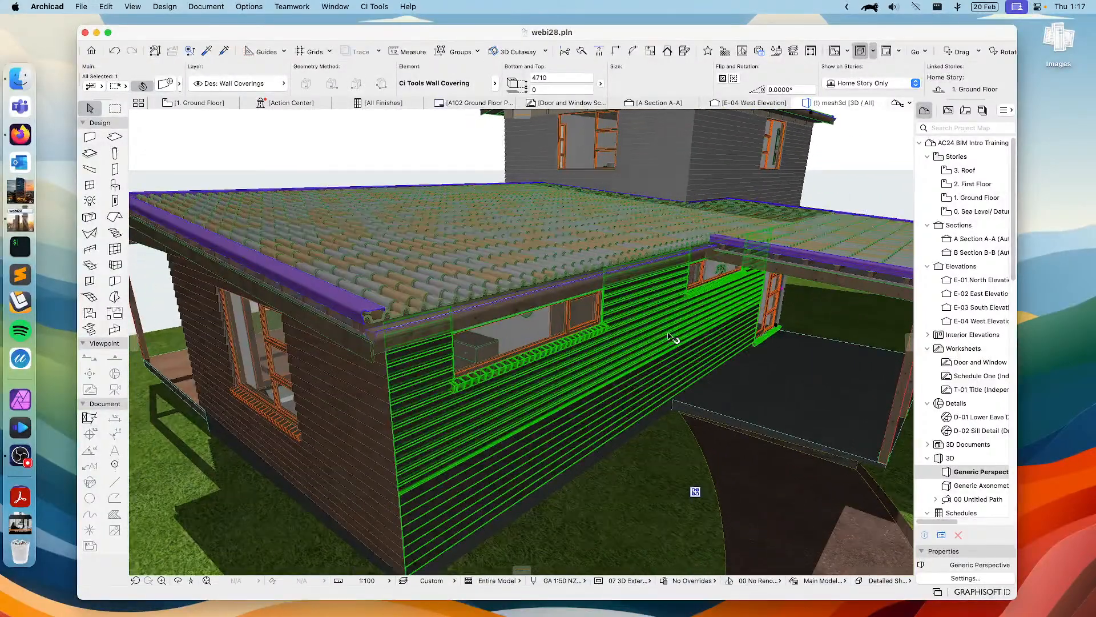
left_click(357, 144)
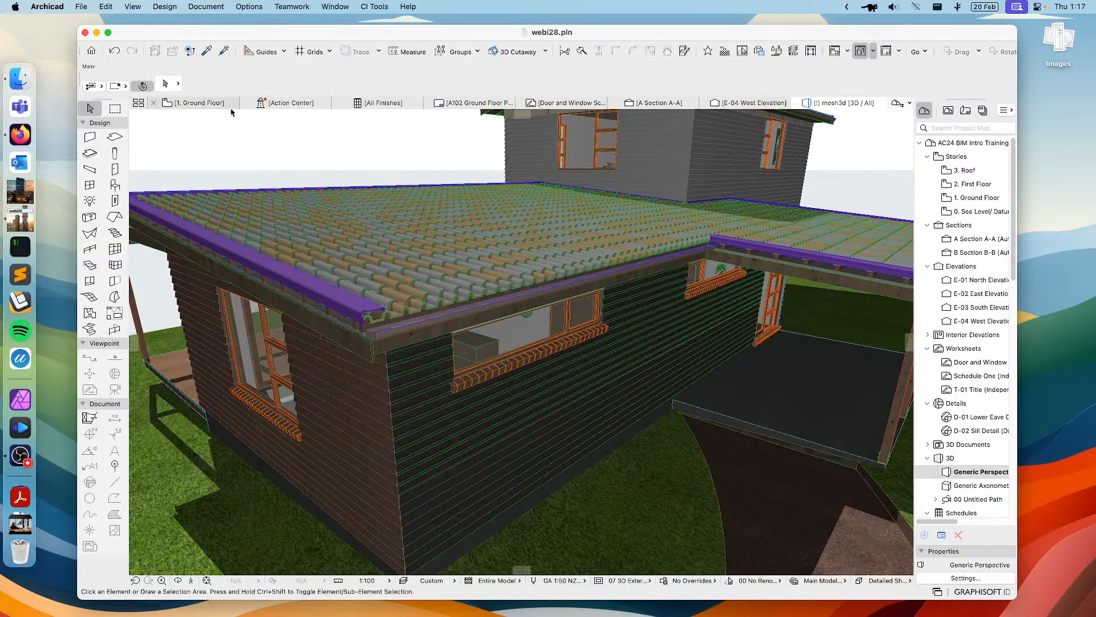
Set the selected wall covering's cladding above openings to the Logs style, apply it and inspect the wall
left_click(504, 447)
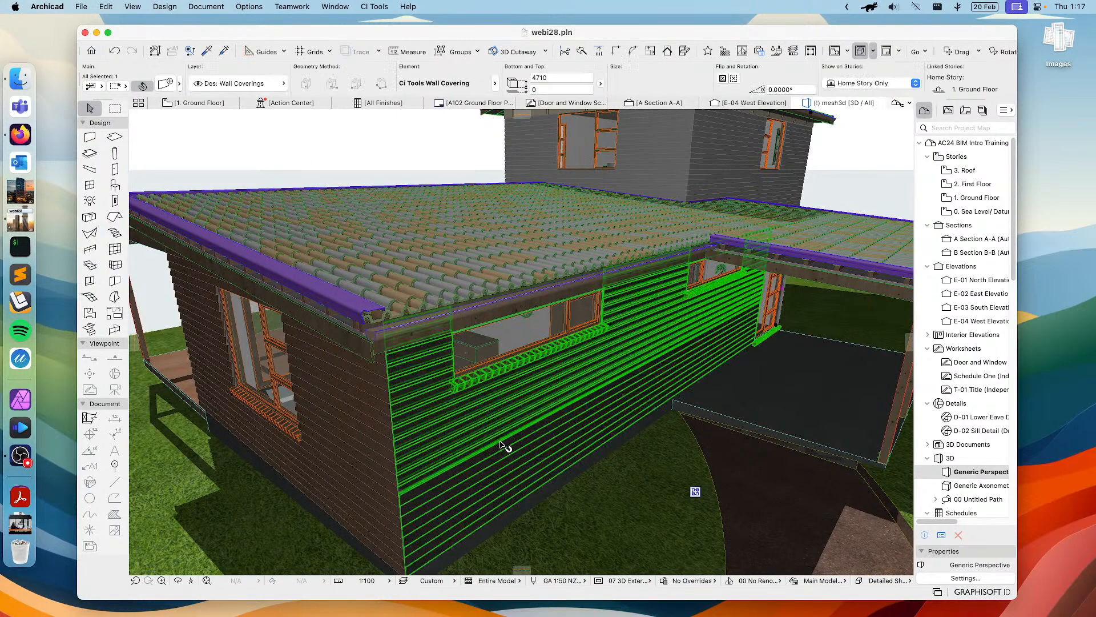
left_click(165, 83)
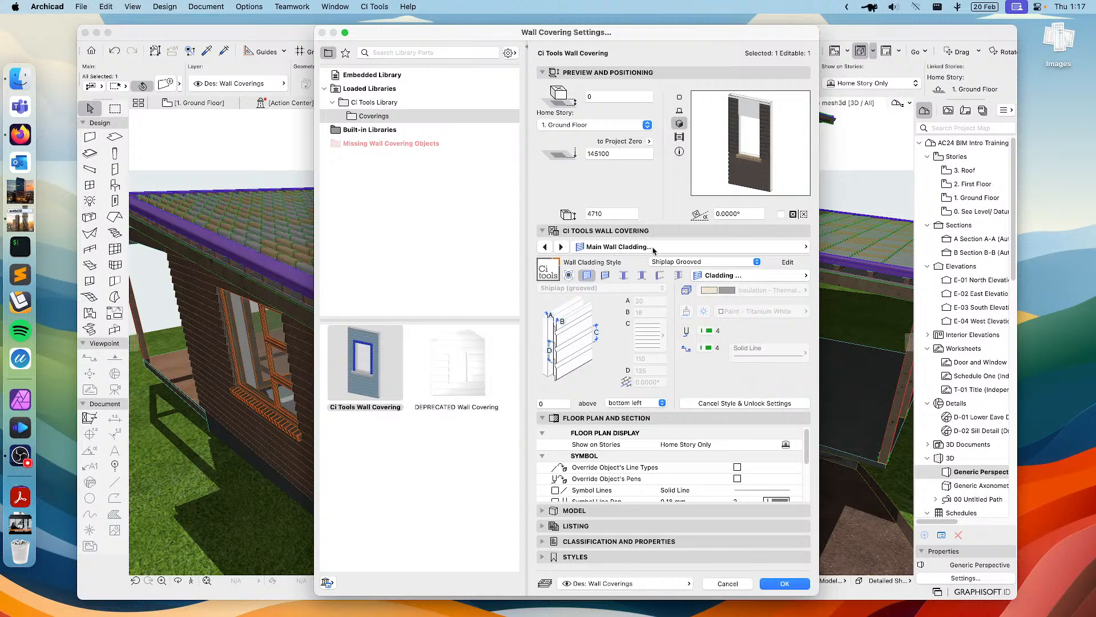
left_click(686, 248)
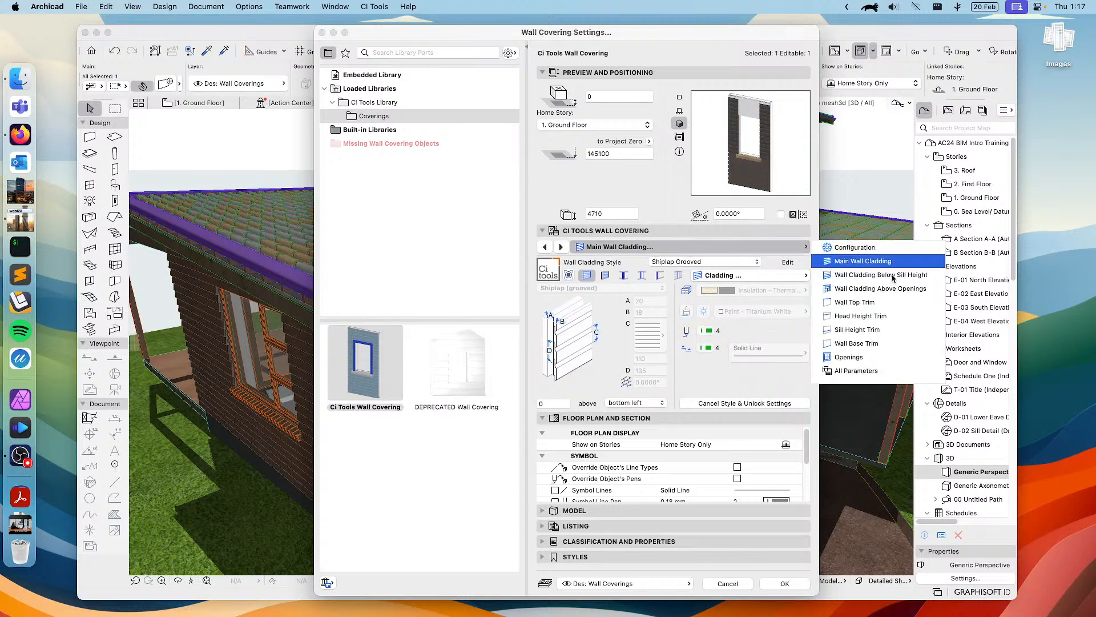
left_click(877, 289)
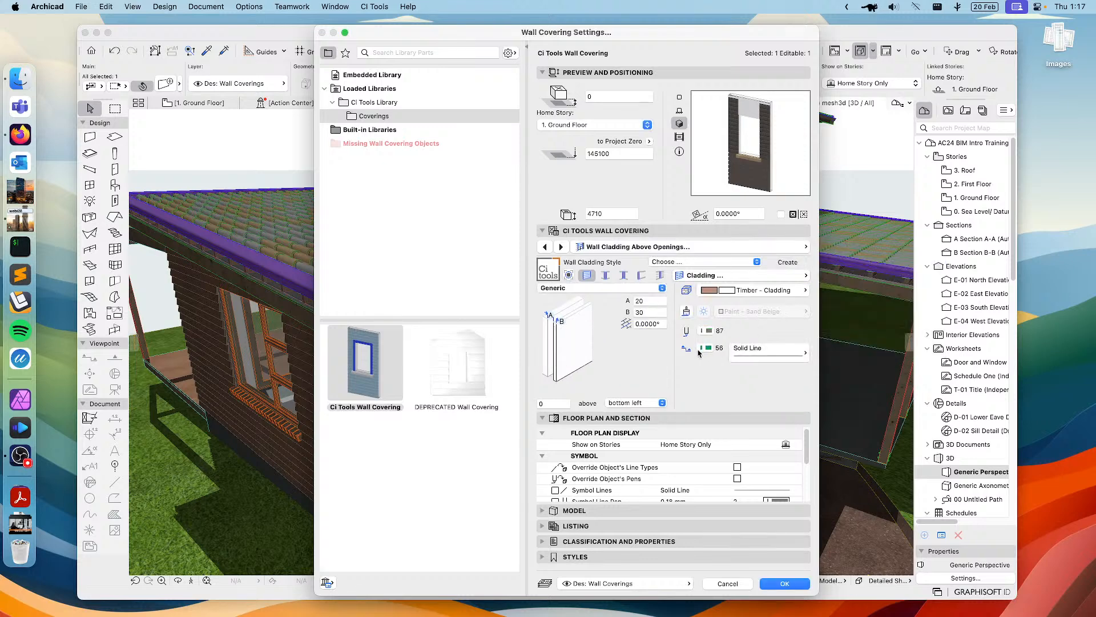
left_click(693, 264)
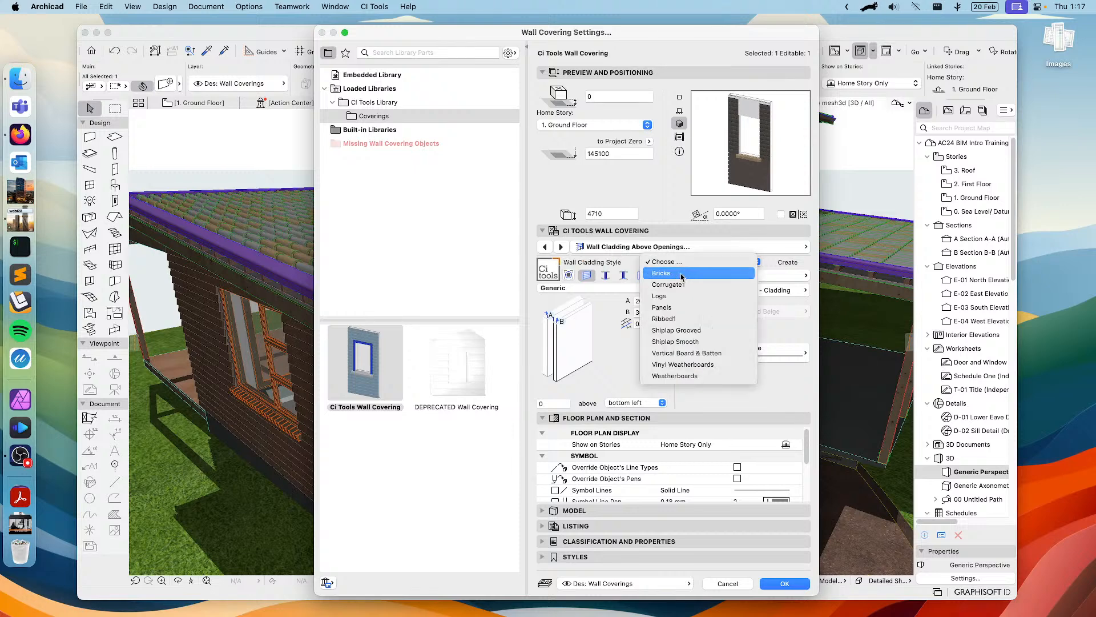
left_click(667, 296)
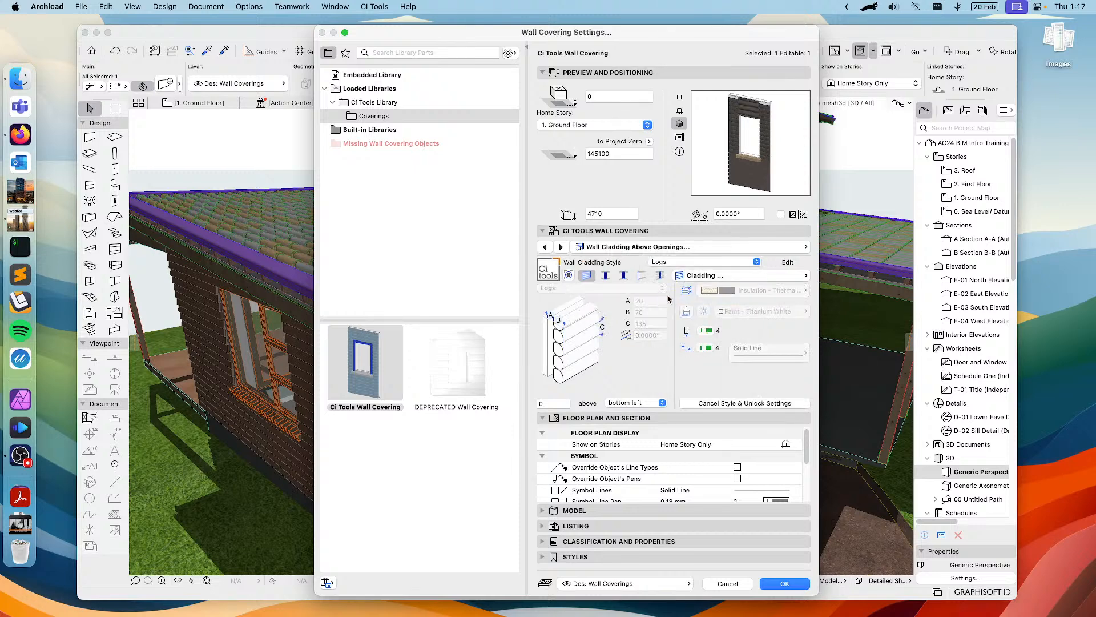
left_click(782, 583)
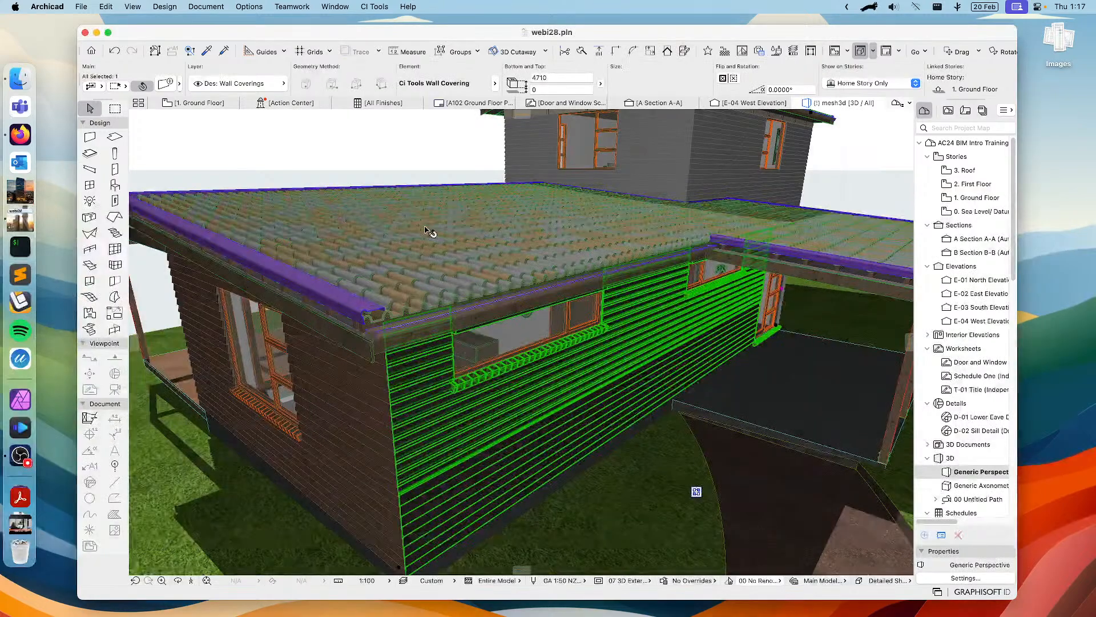
scroll(433, 229, "up", 5)
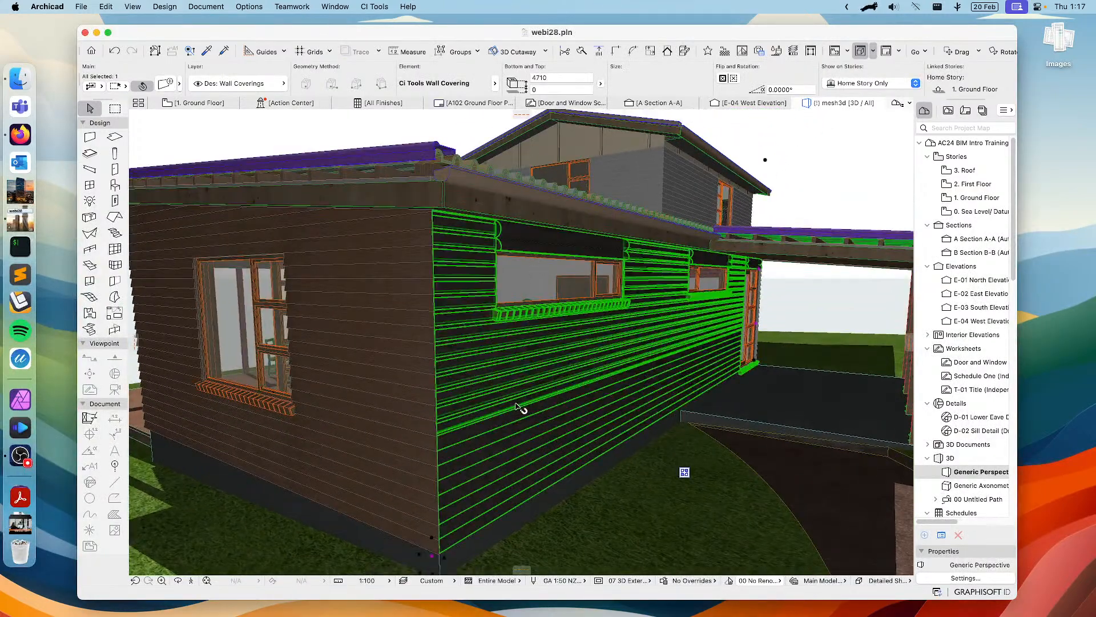
middle_click_drag(597, 378, 425, 264, "shift")
scroll(509, 396, "down", 3)
left_click(386, 225)
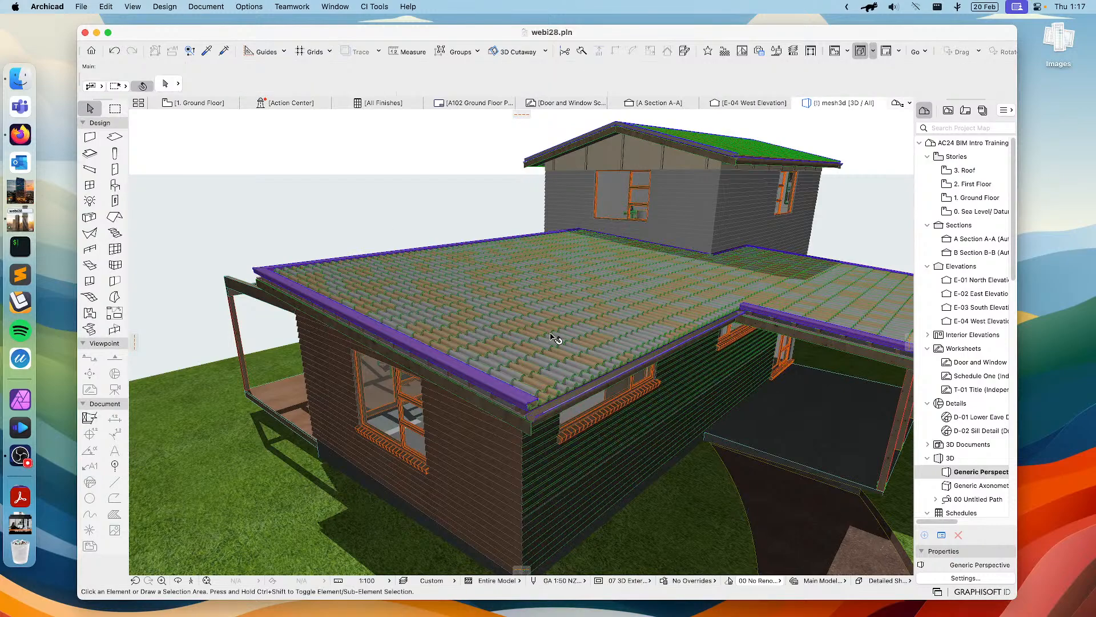
Check the roof cladding style assigned to the coverings on both slopes of the upper gable roof, without changing their settings
middle_click_drag(631, 436, 516, 426, "shift")
middle_click_drag(580, 408, 594, 341, "shift")
middle_click_drag(638, 229, 607, 270, "shift")
scroll(602, 307, "up", 10)
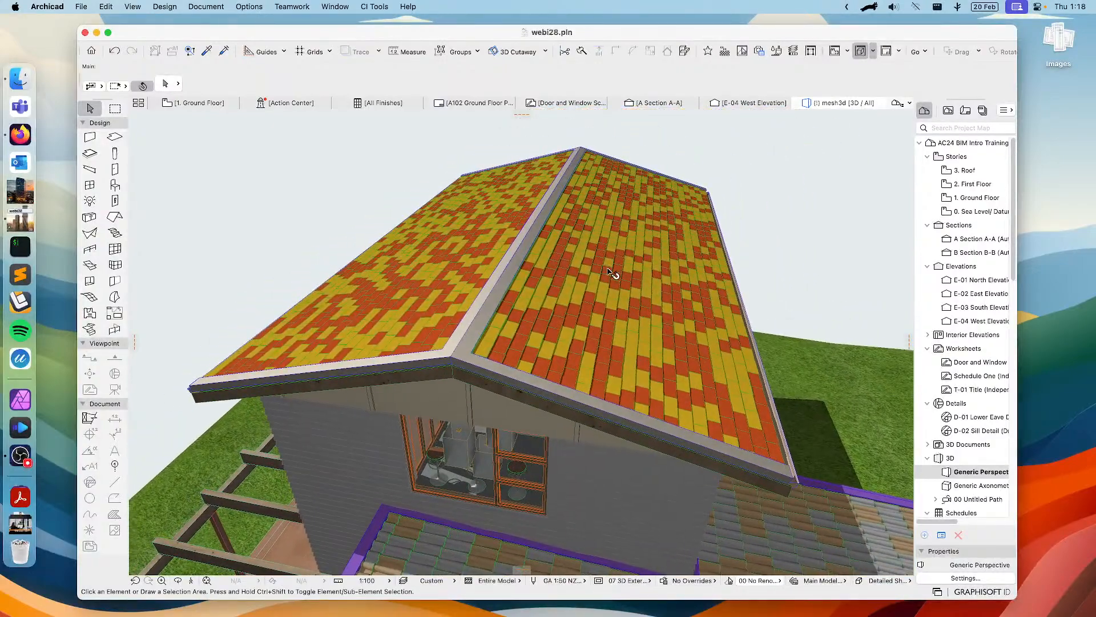
left_click(607, 269)
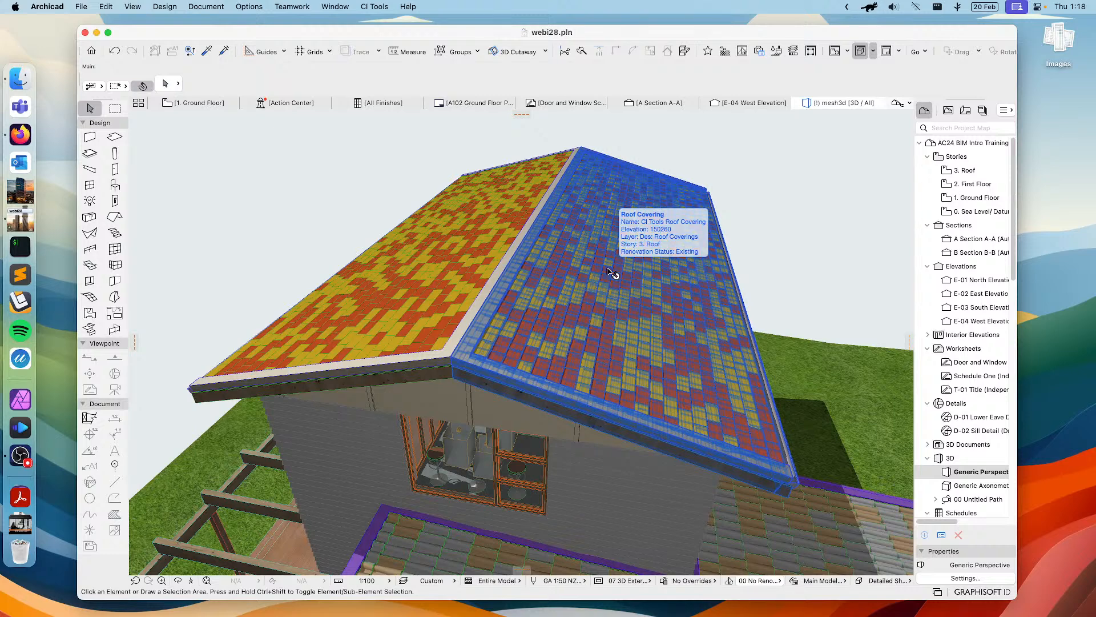
left_click(635, 247)
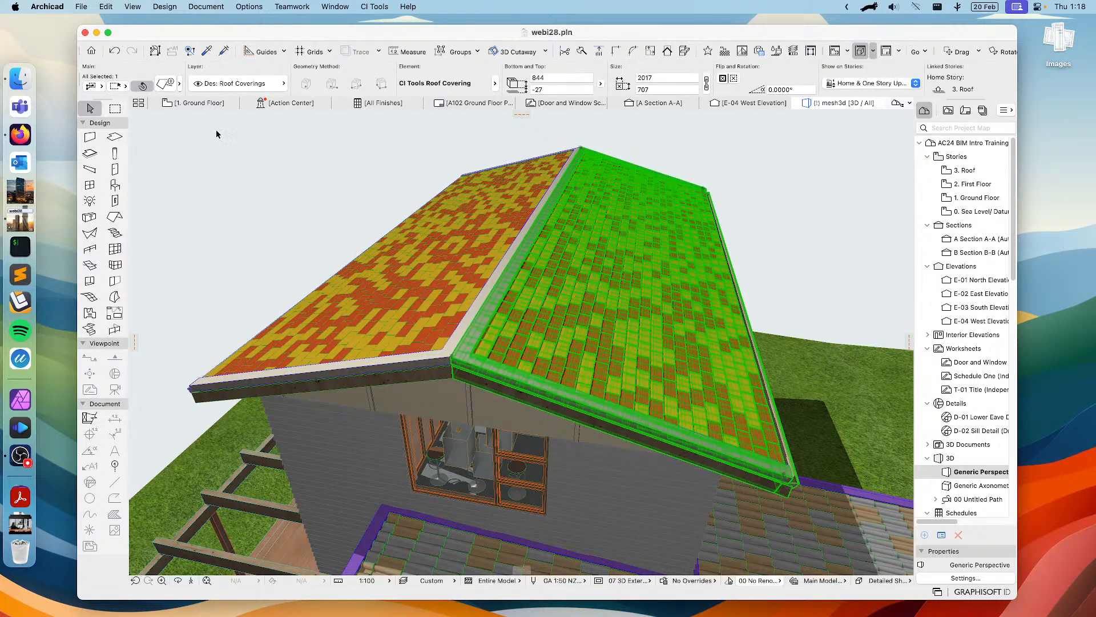
left_click(165, 84)
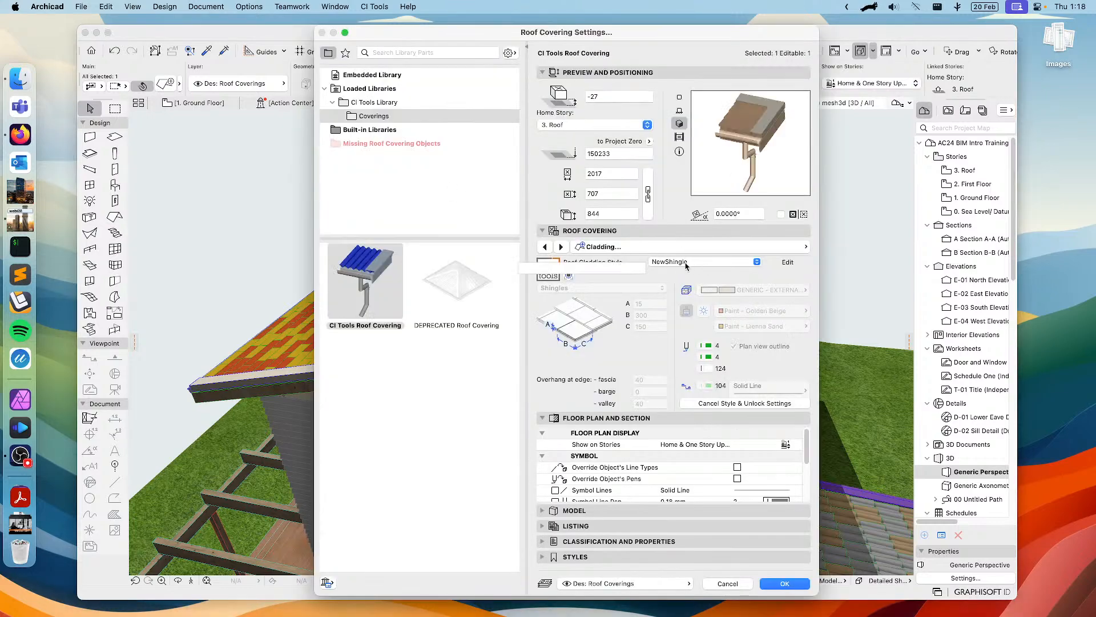
left_click(731, 583)
left_click(414, 271)
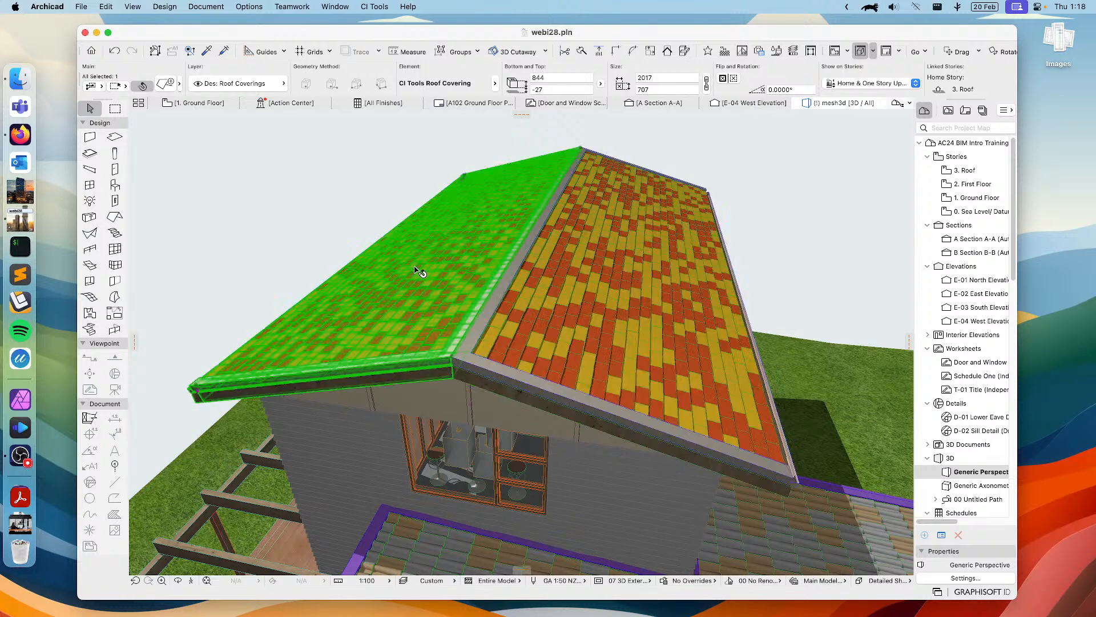
left_click(166, 84)
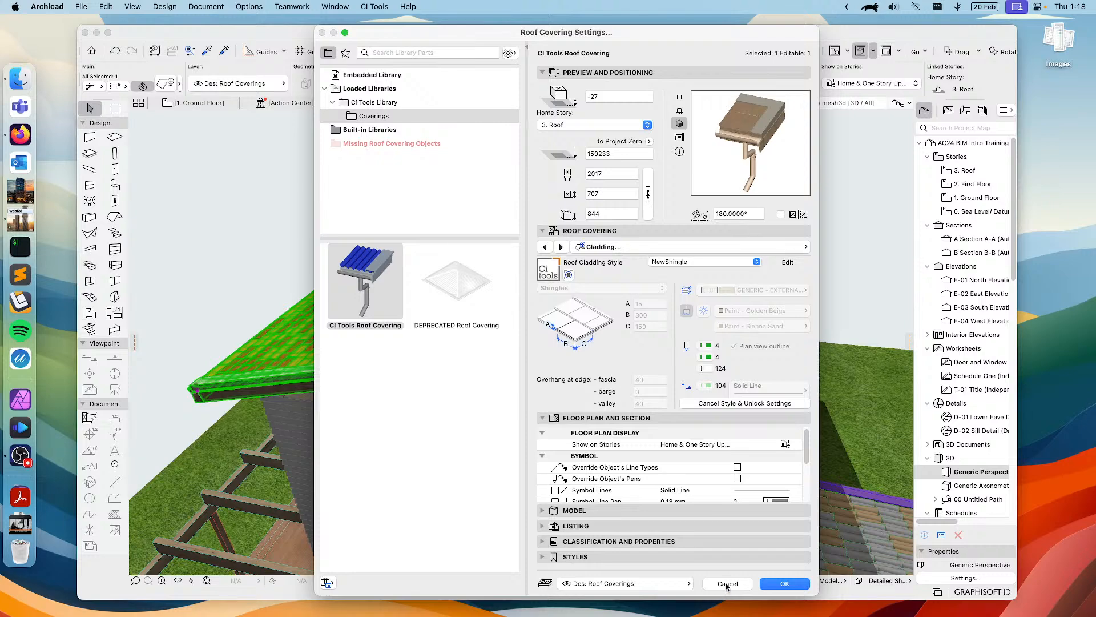
left_click(727, 584)
left_click(782, 167)
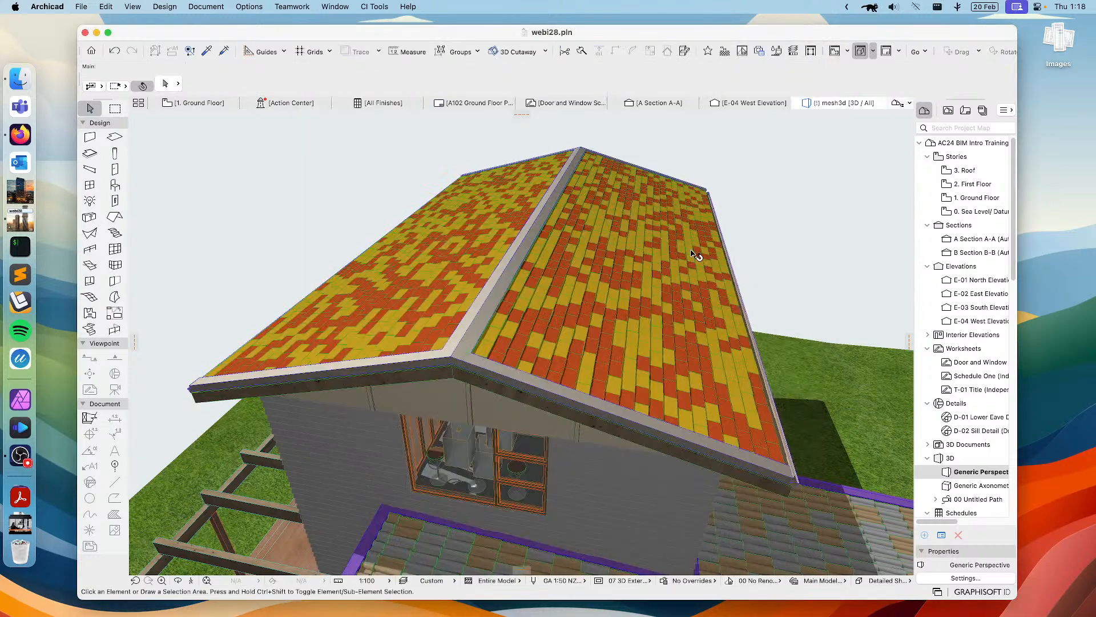
Update all covering elements in the project with the latest styles and inspect the upper roof
left_click_drag(702, 248, 633, 235)
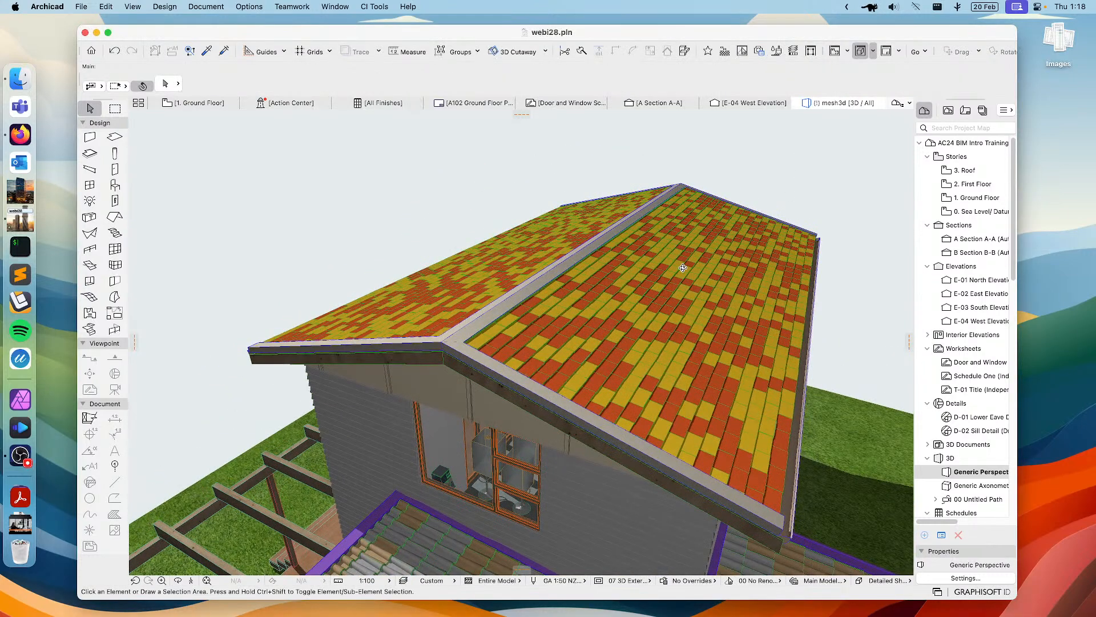
left_click_drag(683, 268, 642, 258)
left_click(374, 7)
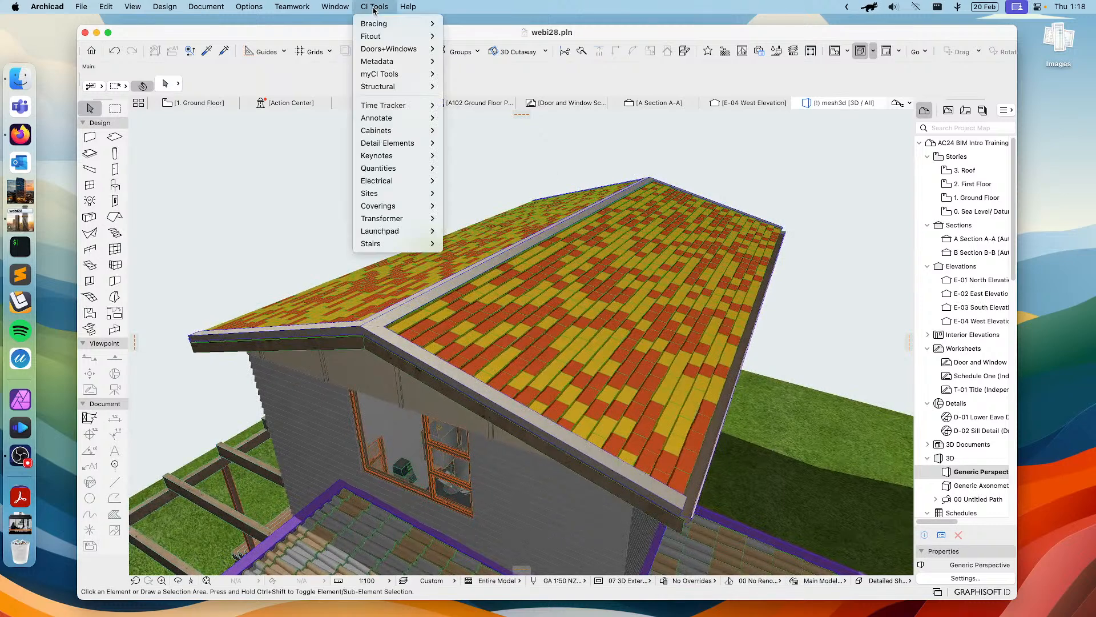
mouse_move(390, 210)
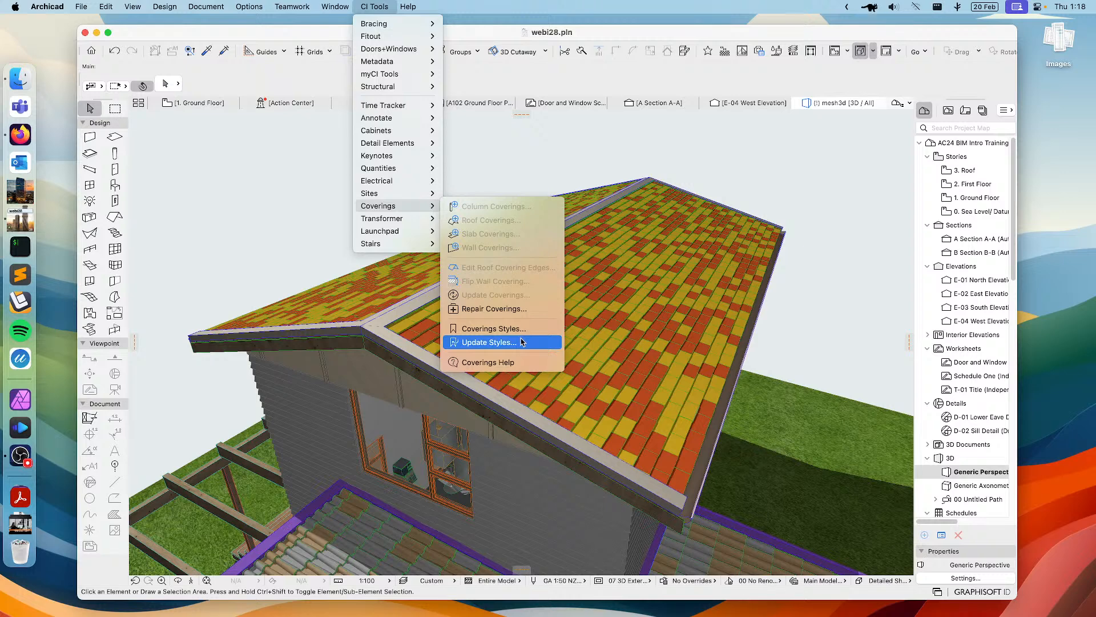
left_click(488, 342)
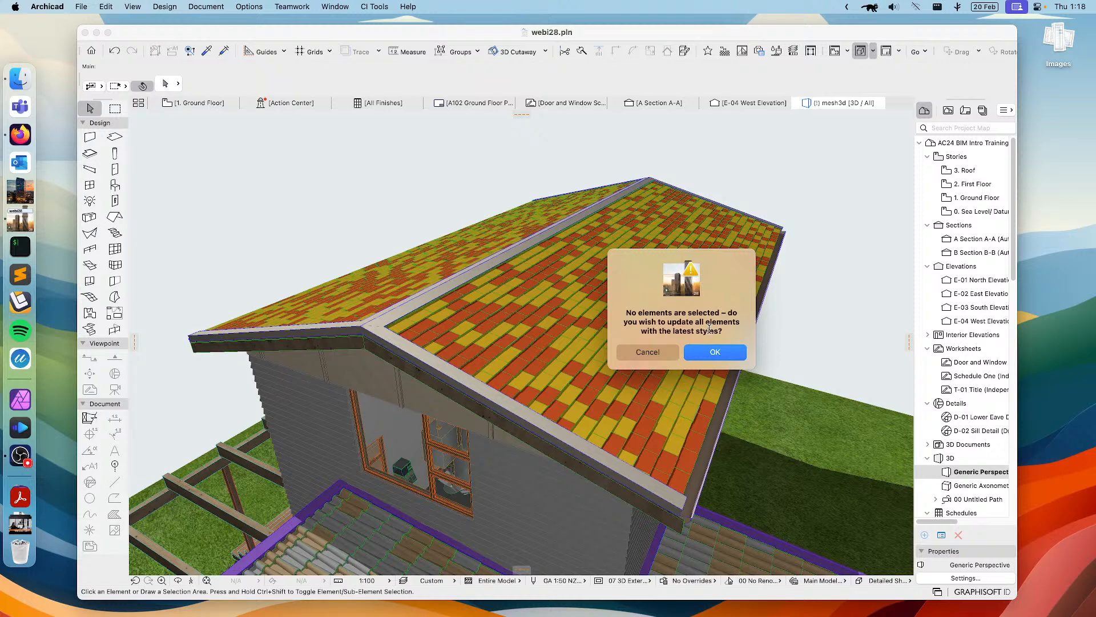
left_click(728, 357)
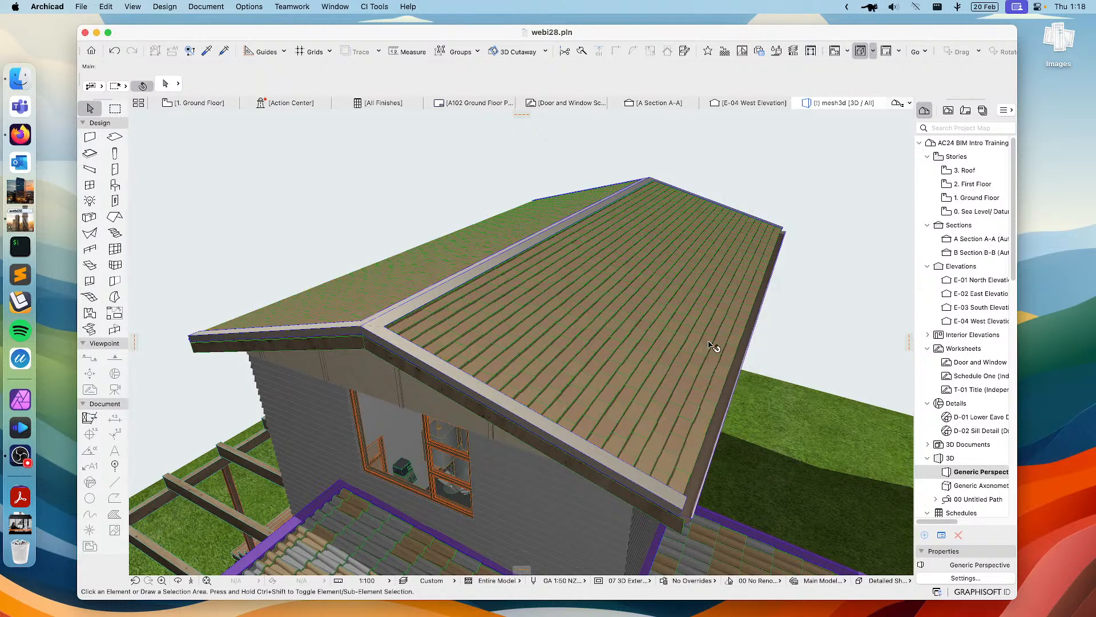
mouse_move(650, 319)
left_mouse_down()
mouse_move(626, 316)
mouse_move(668, 318)
mouse_move(634, 311)
left_mouse_up()
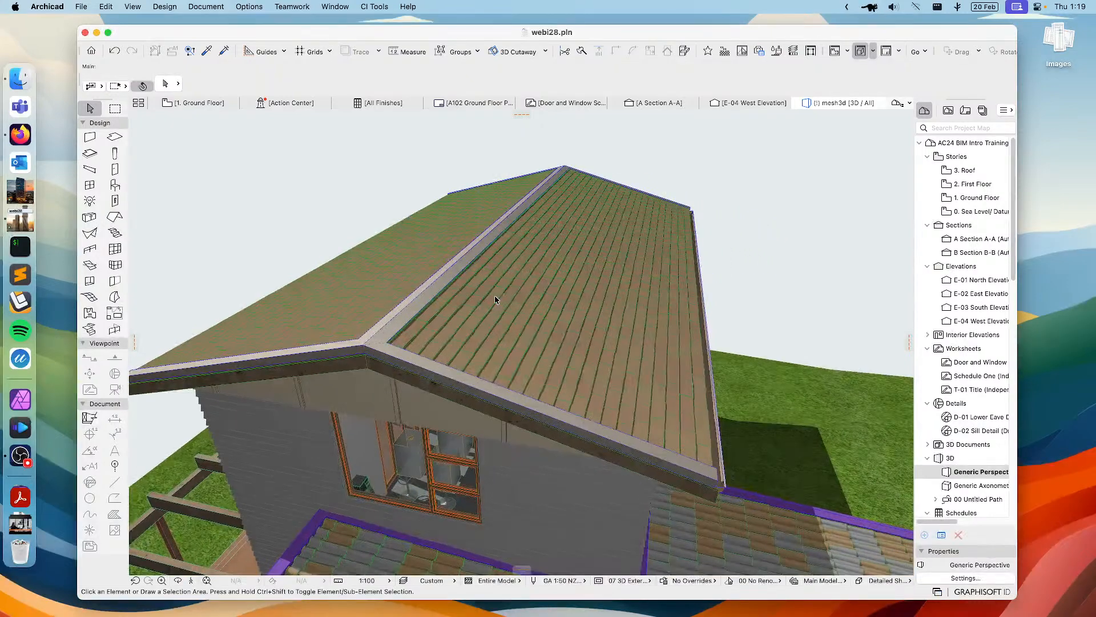
scroll(551, 263, "up", 1)
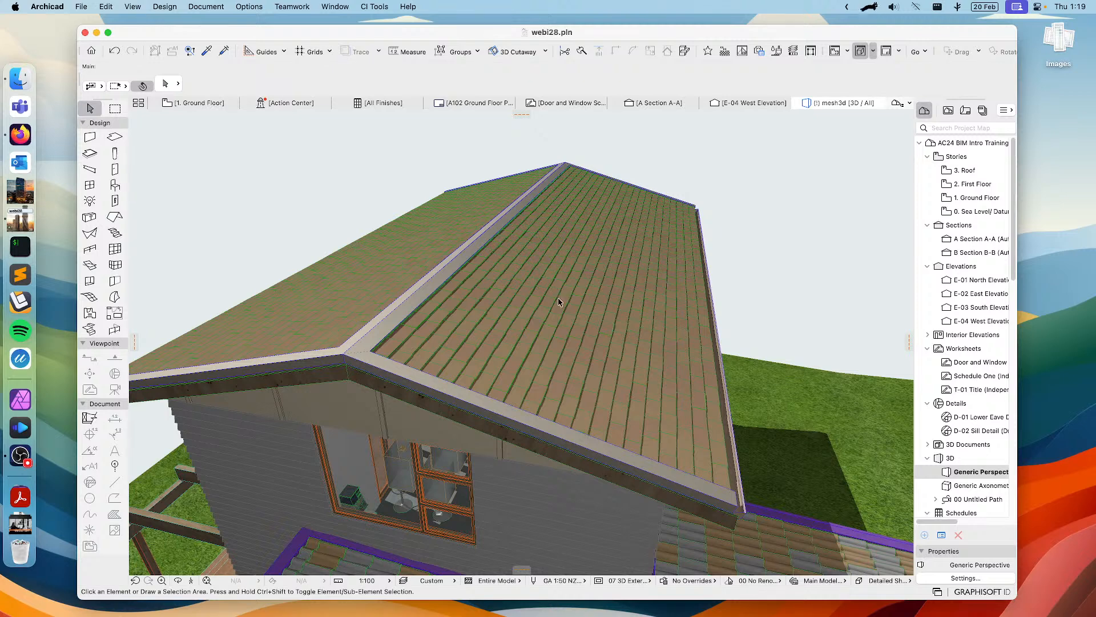
Edit the NewShingle style of the upper roof's front-facing covering and set its first surface to Paint - Royal Blue
left_click(579, 285)
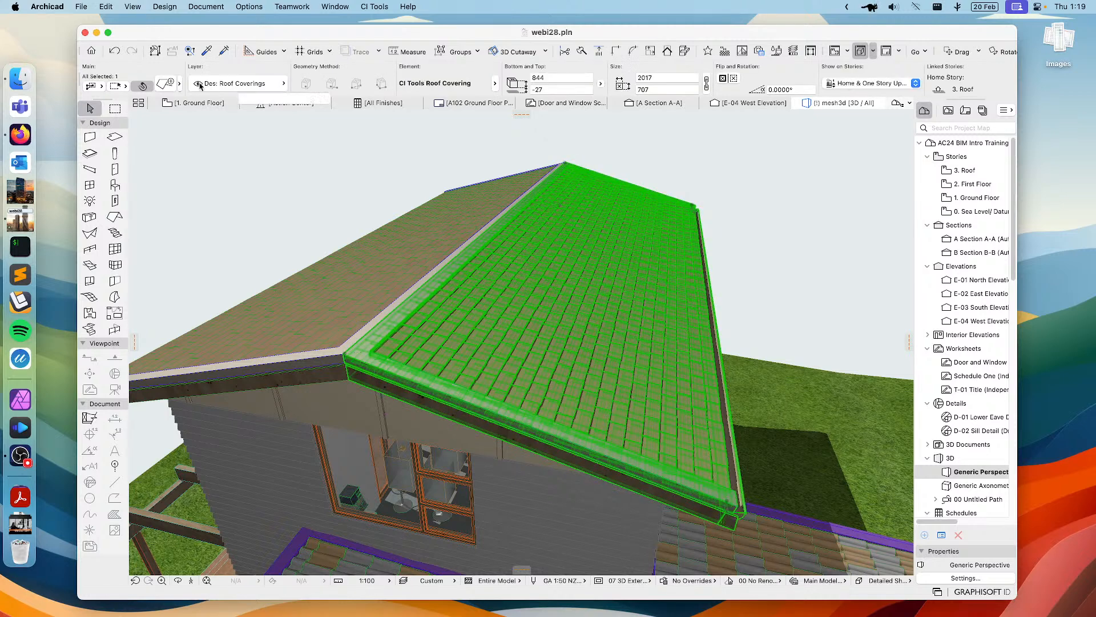
left_click(165, 83)
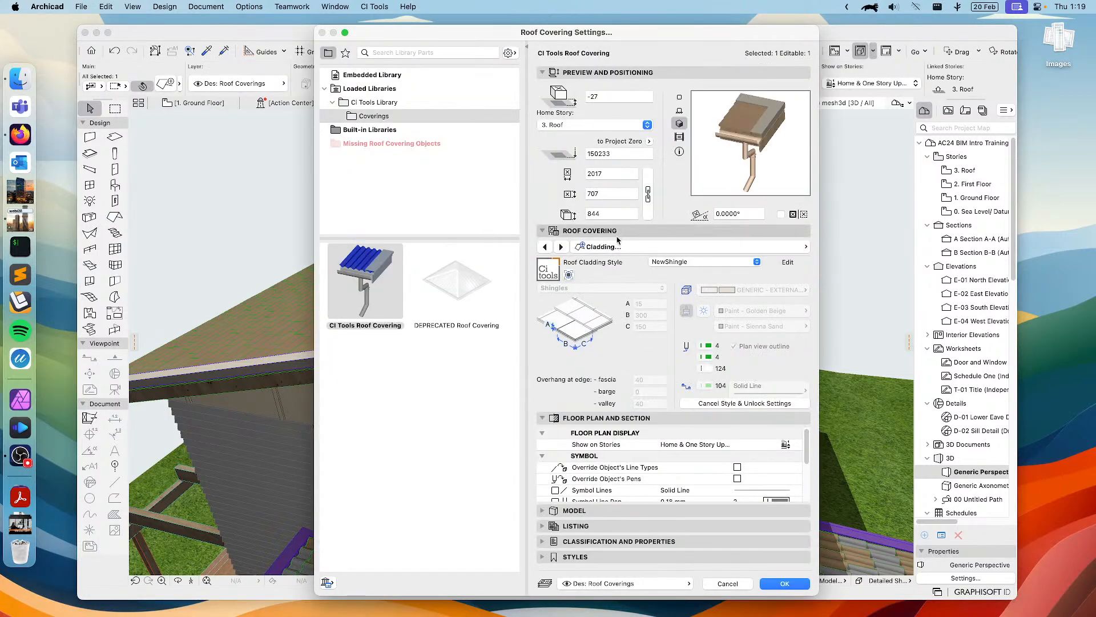
left_click(787, 262)
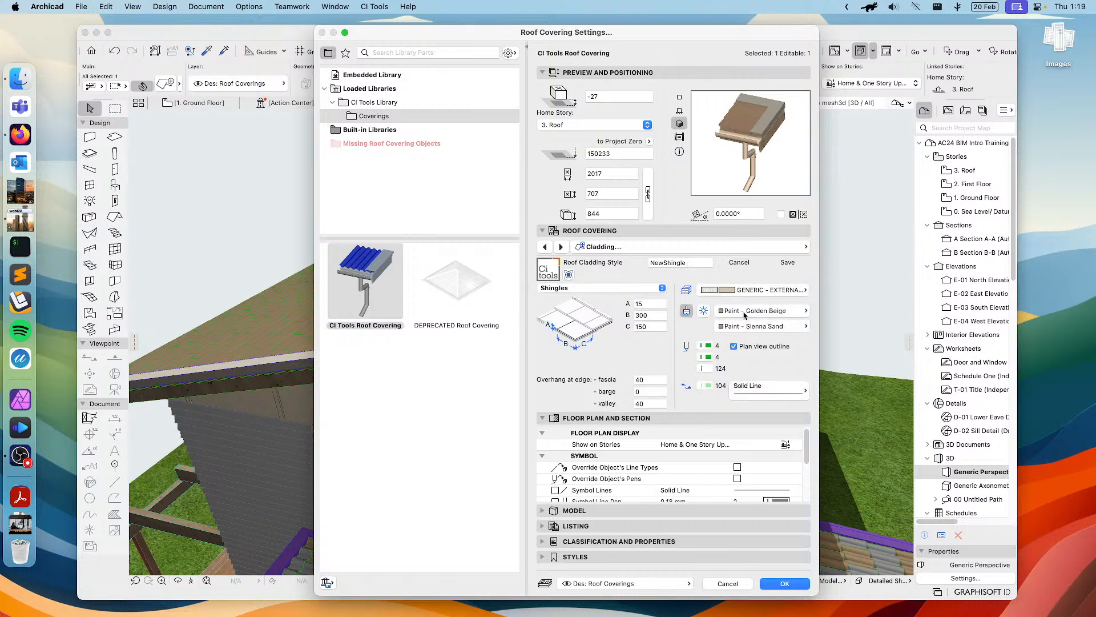
left_click(744, 312)
left_click(891, 318)
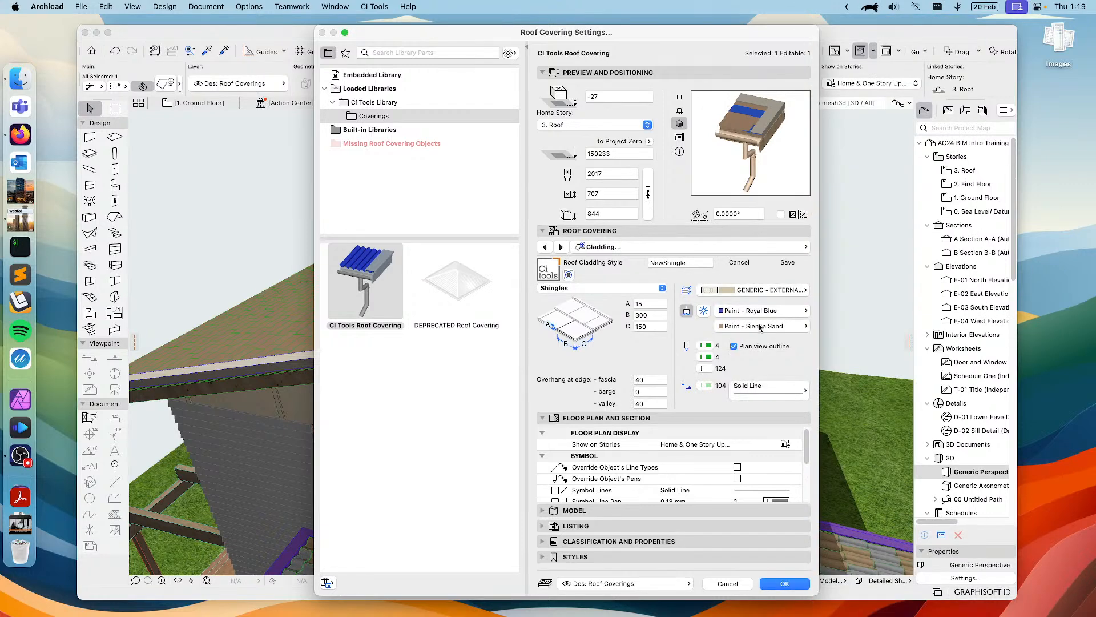
Set the NewShingle style's second surface to Paint - Lead Oxide Yellow, save the style and apply it to the selected roof covering
left_click(759, 327)
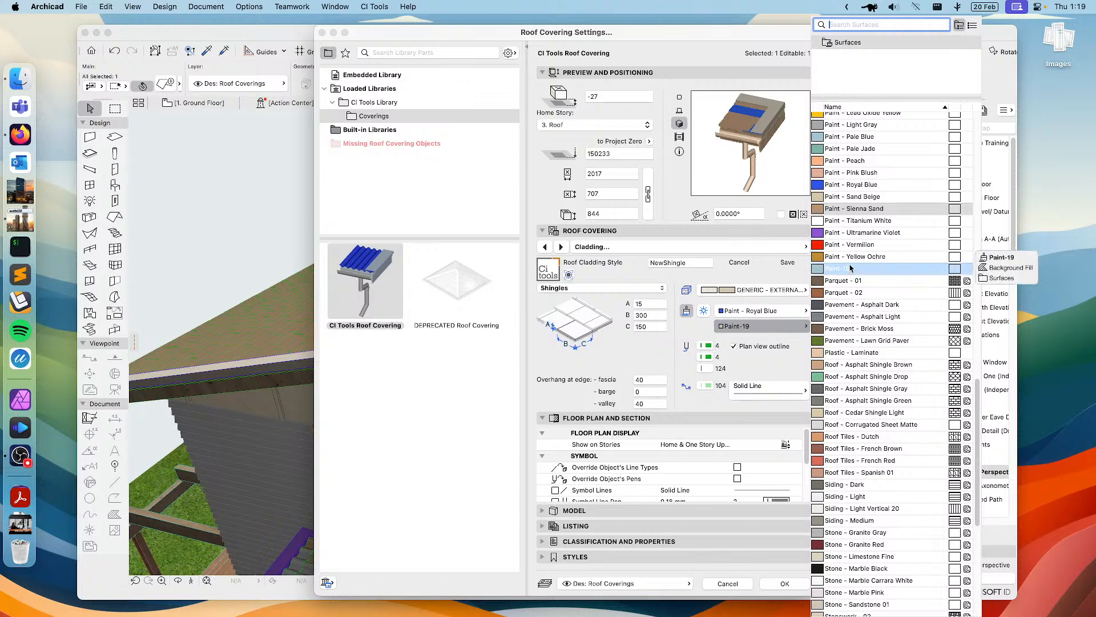
scroll(854, 252, "up", 3)
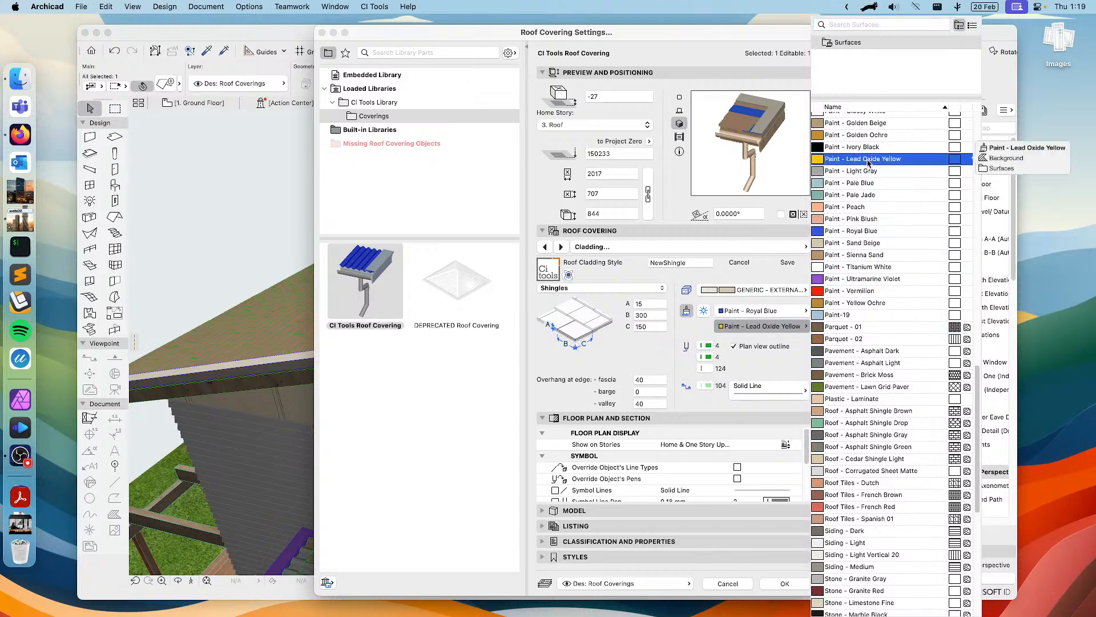
left_click(868, 163)
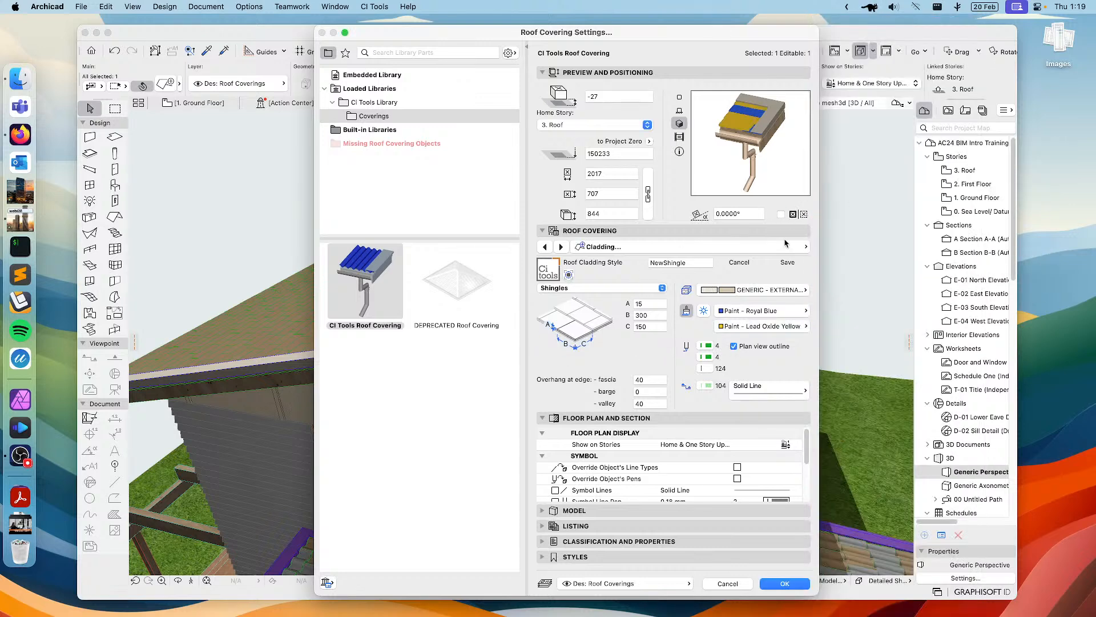
left_click(788, 262)
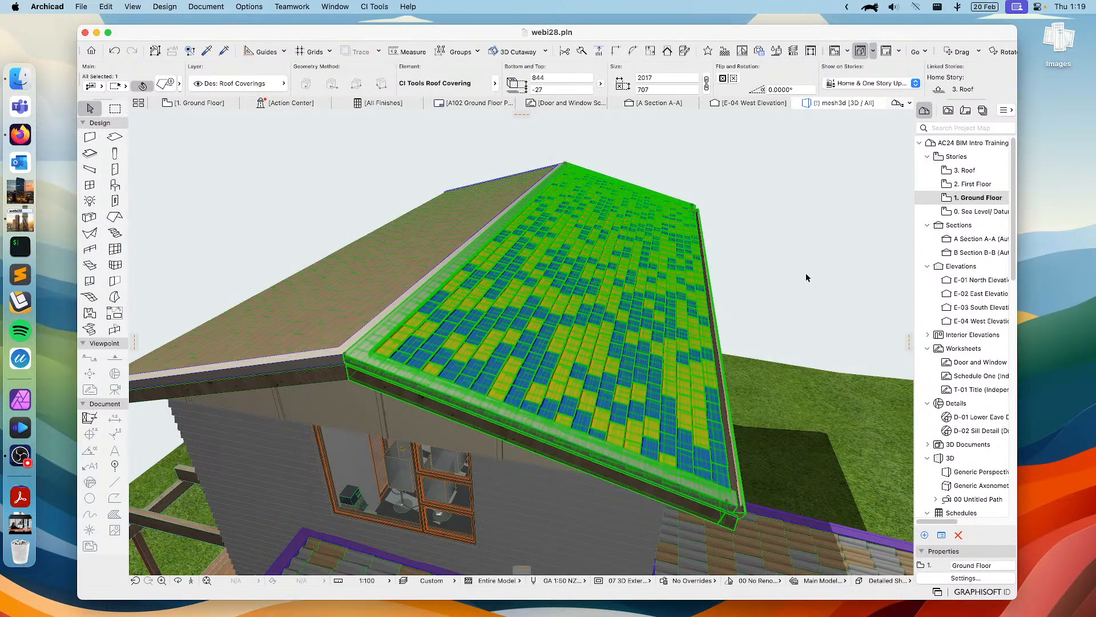
left_click(806, 272)
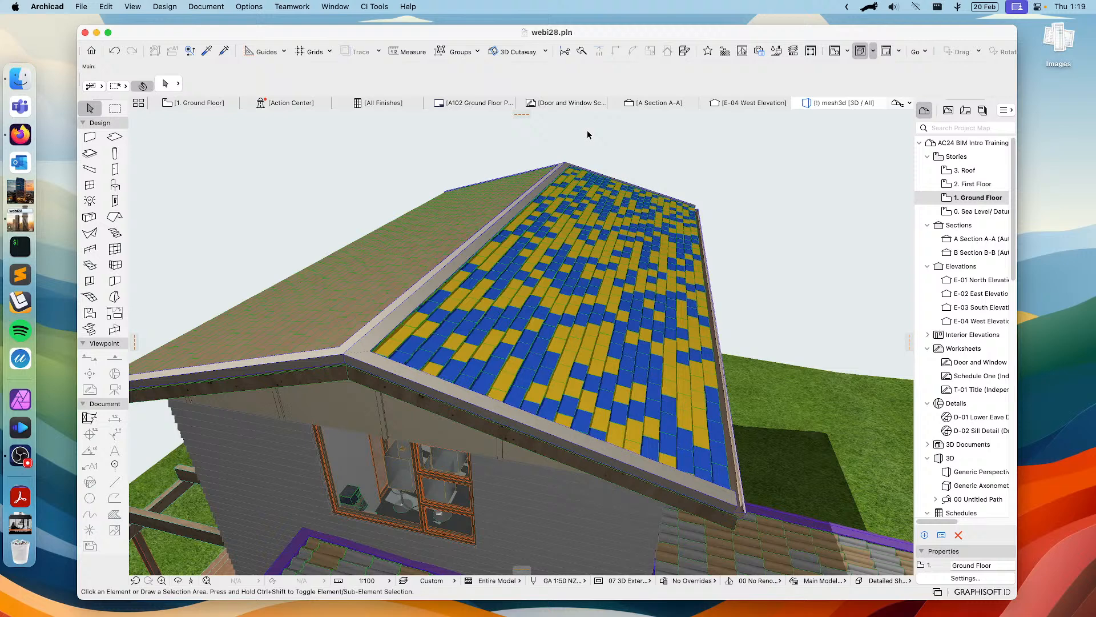
Update all covering elements in the project with the latest styles and inspect both slopes of the upper gable roof
left_click(375, 7)
mouse_move(414, 207)
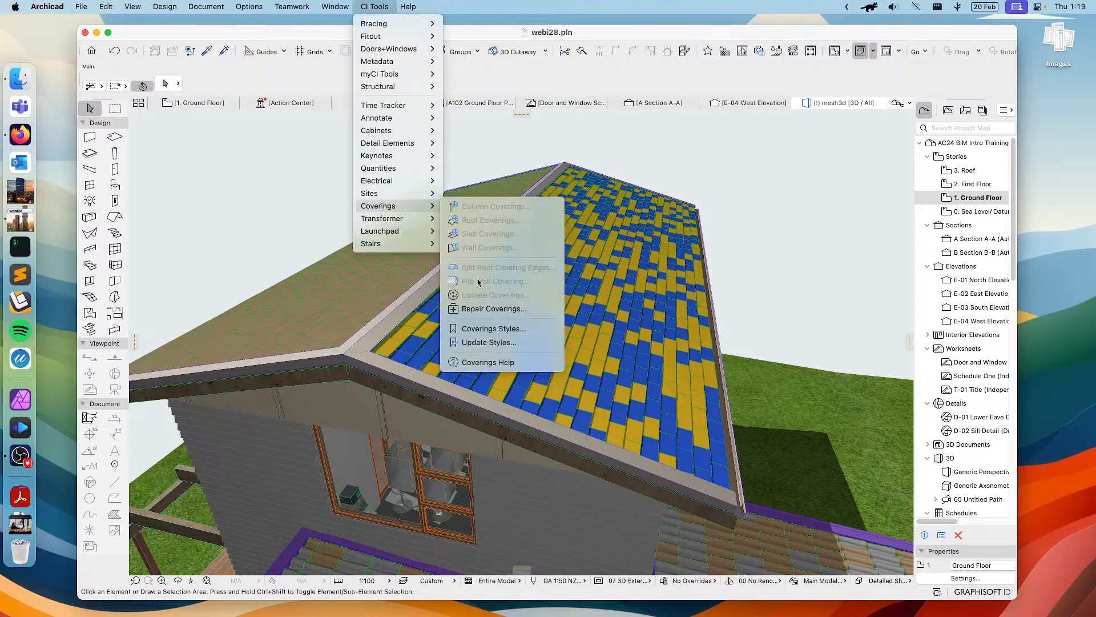
left_click(490, 343)
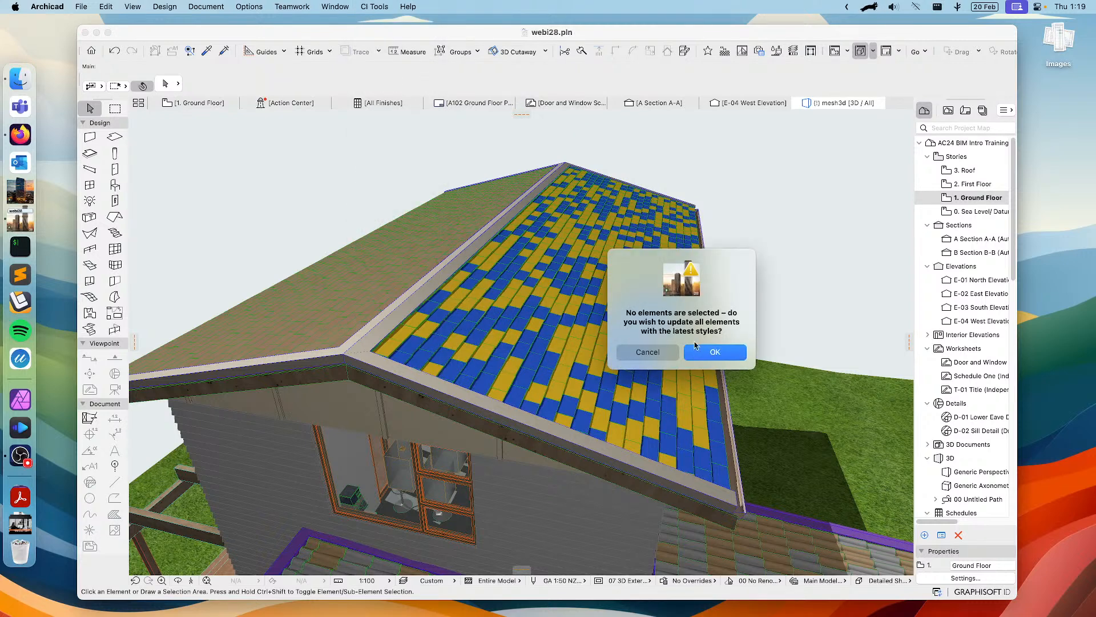
left_click(716, 360)
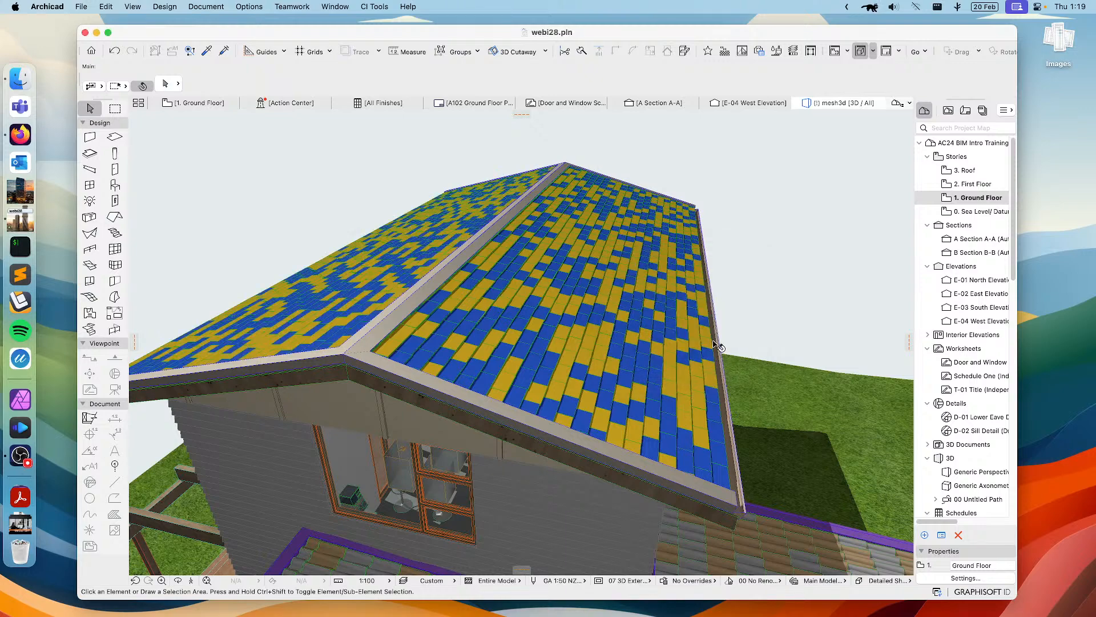
scroll(485, 337, "down", 10)
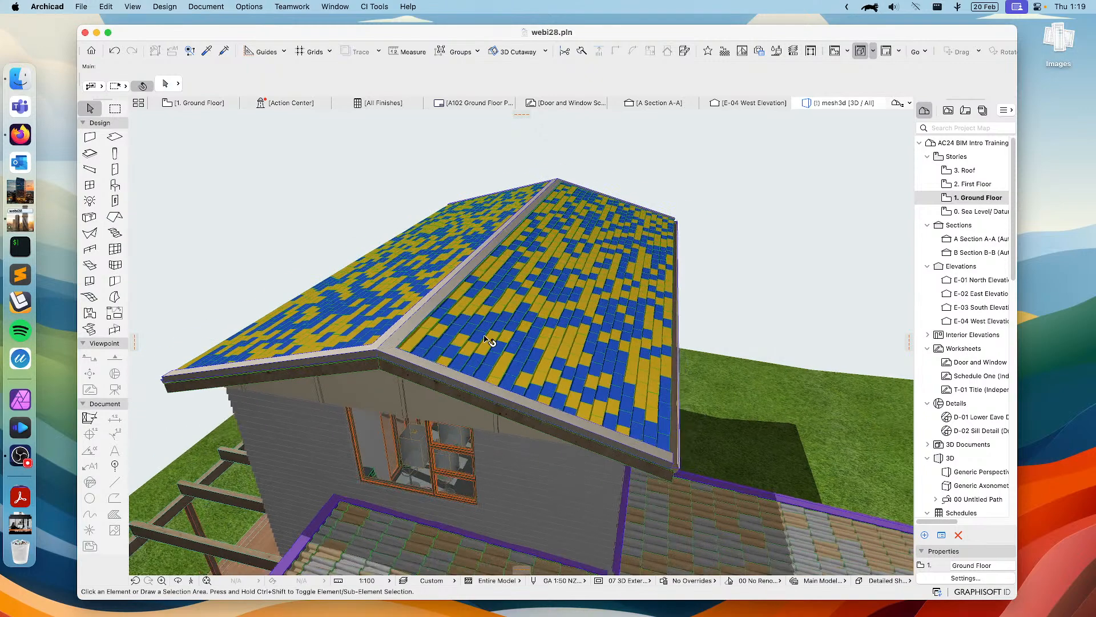
scroll(564, 378, "down", 10)
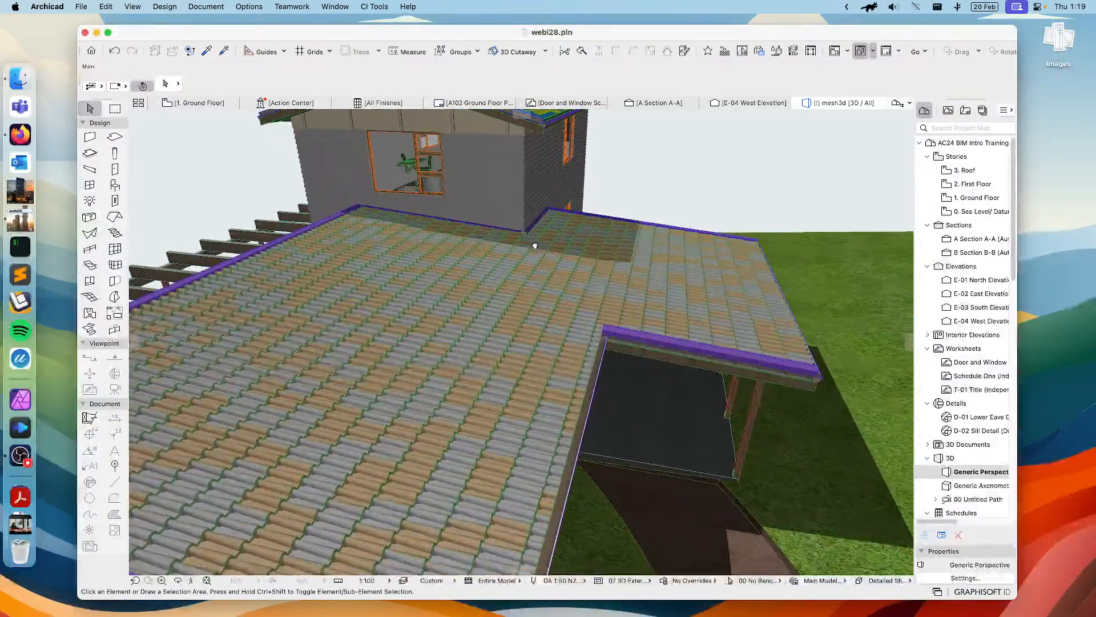
Assign the Shiplap Grooved cladding style to the two adjoining ground-floor wall coverings and apply it
middle_click_drag(516, 257, 522, 220, "shift")
scroll(556, 271, "up", 3)
scroll(689, 441, "up", 2)
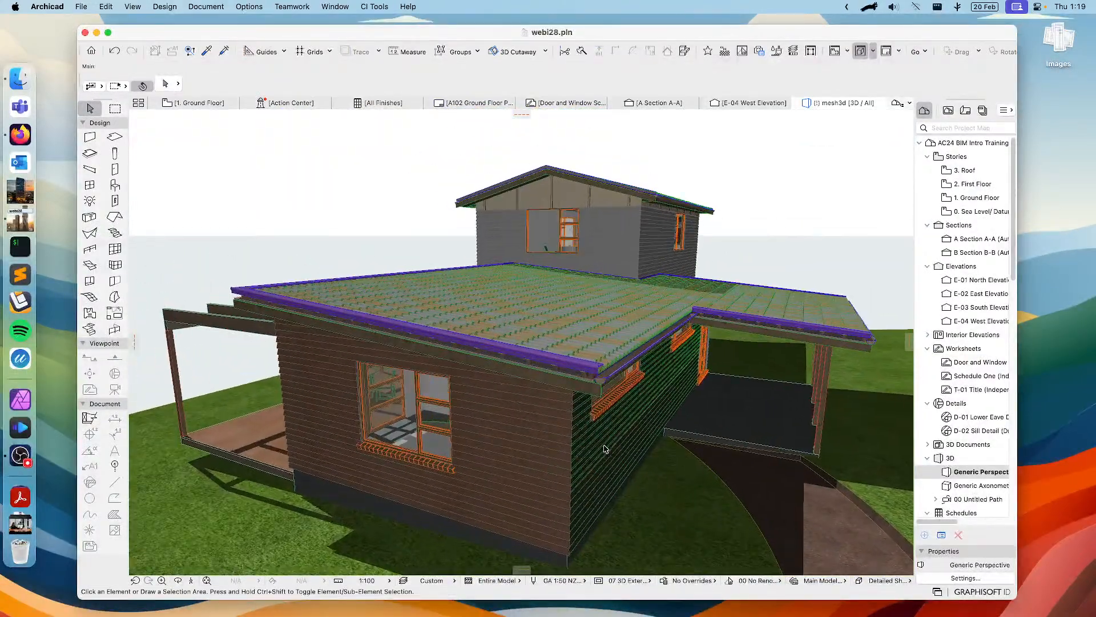
left_click(607, 448)
left_click(547, 450, "shift")
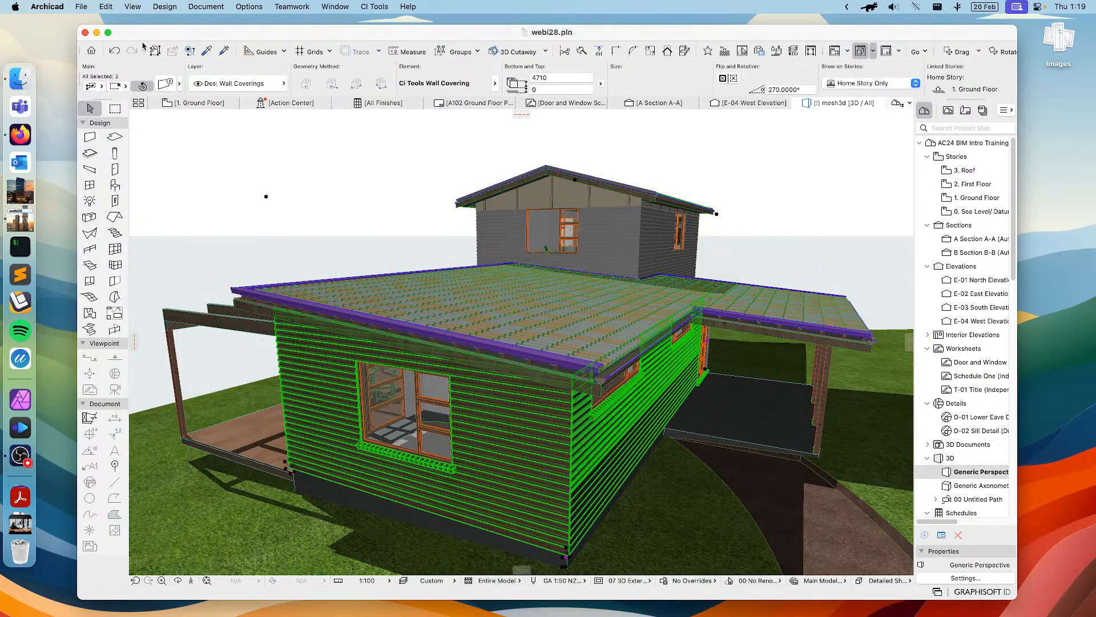
left_click(165, 86)
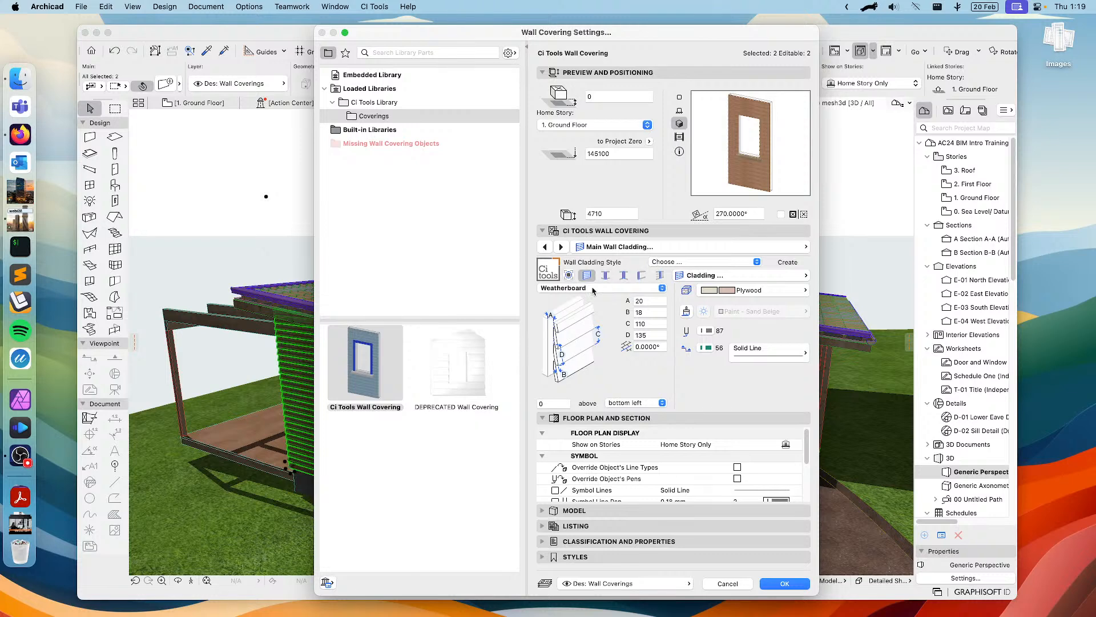
left_click(686, 263)
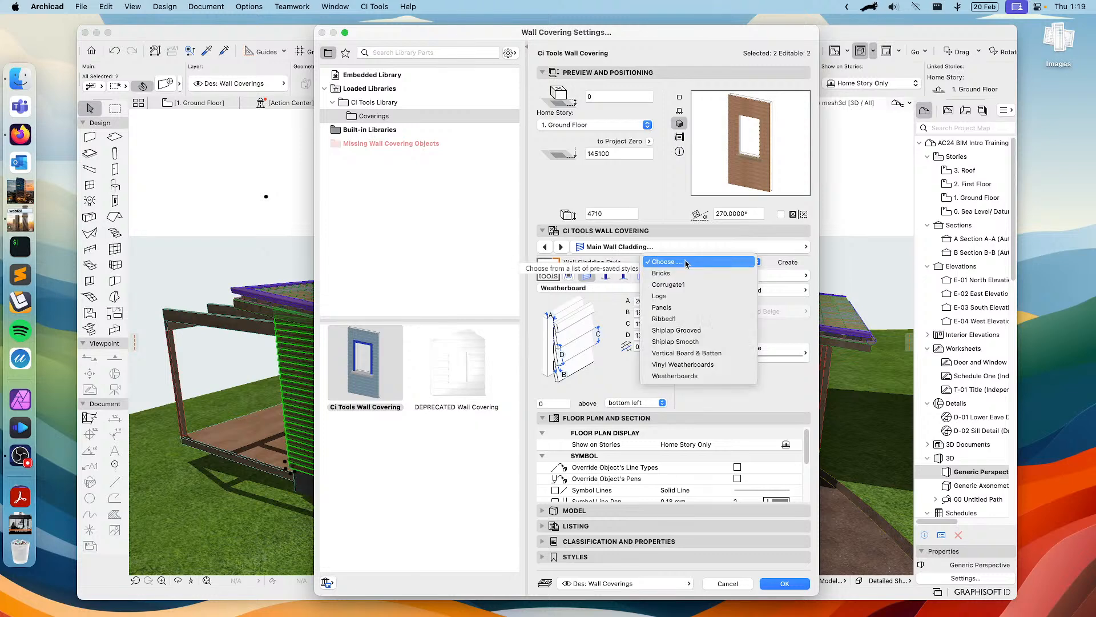
left_click(692, 331)
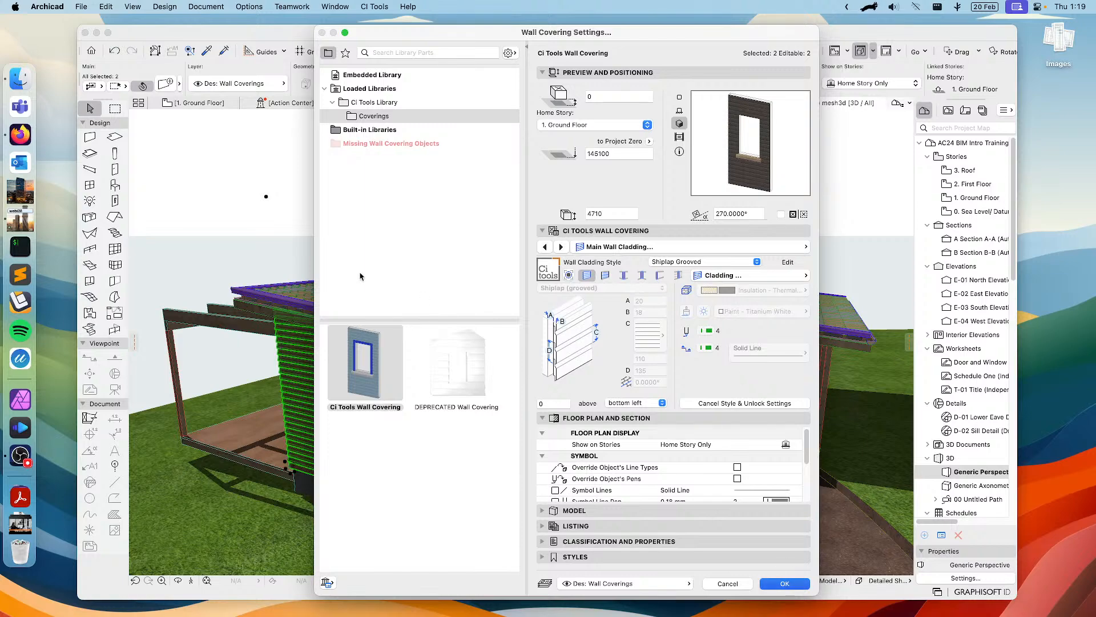
key("Return")
left_click(379, 223)
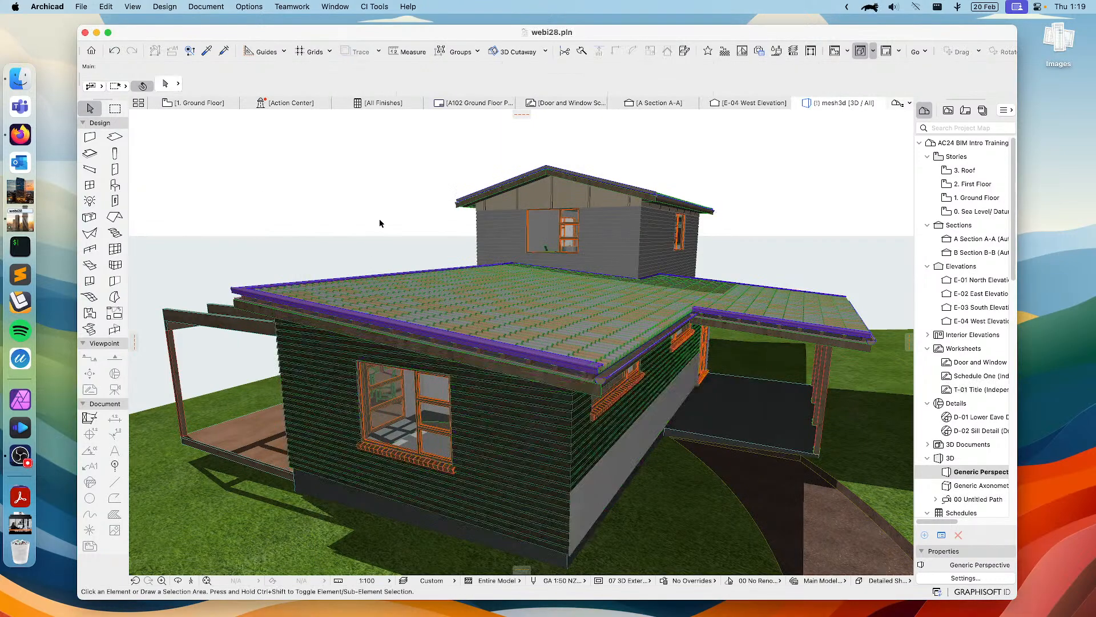
Edit the Shiplap Grooved style from the ground-floor end wall's covering and override its surface with Paint - Vermilion
middle_click_drag(467, 298, 421, 277, "shift")
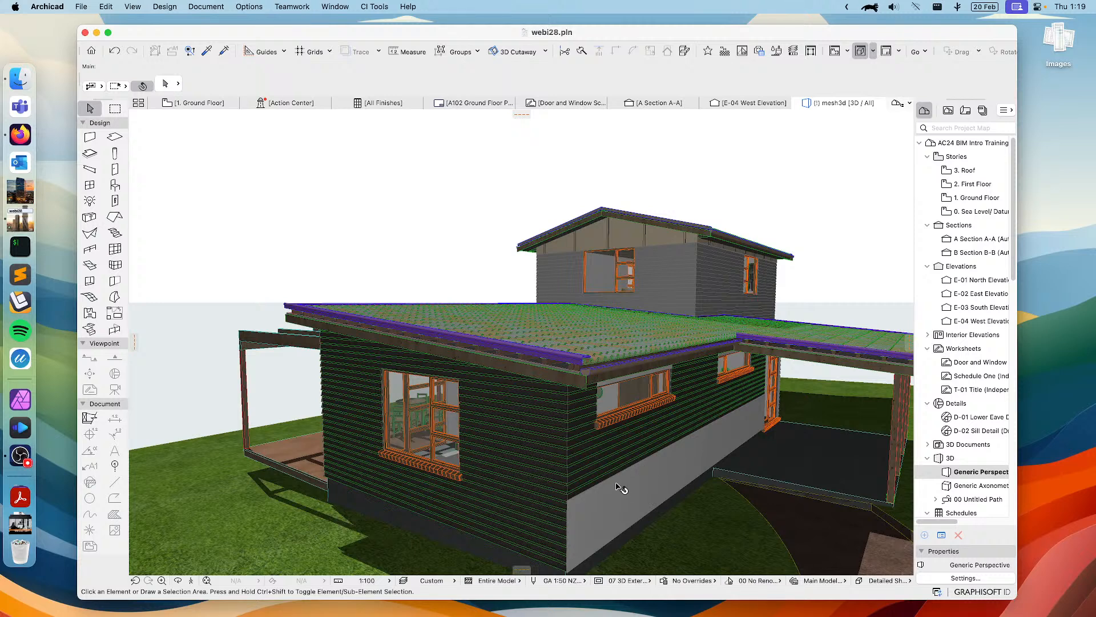
left_click(511, 443)
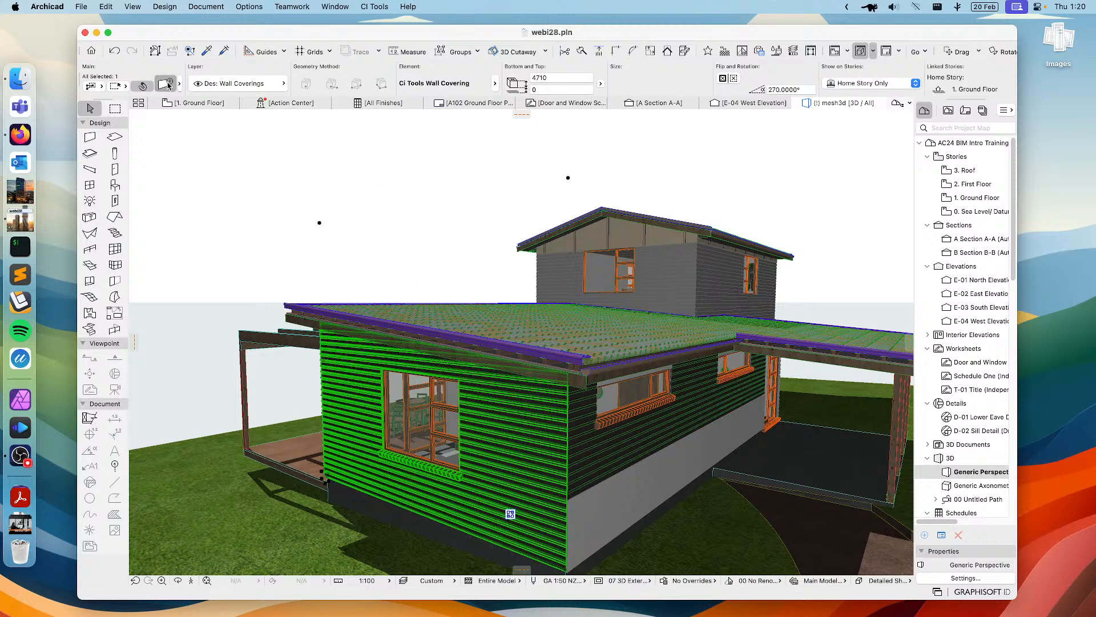
key("super+t")
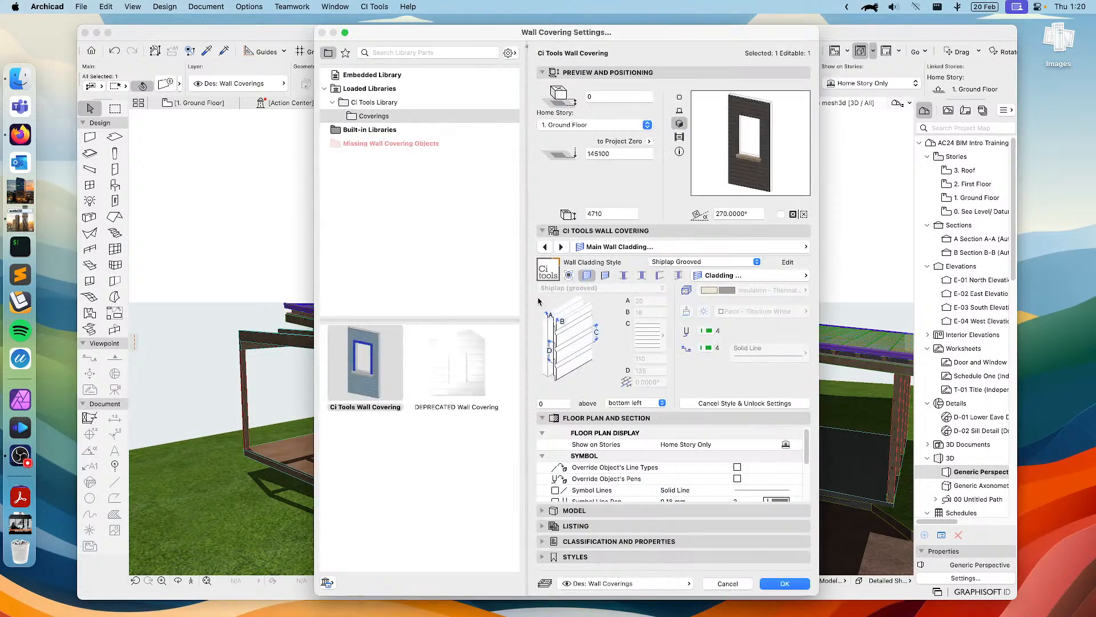
left_click(786, 263)
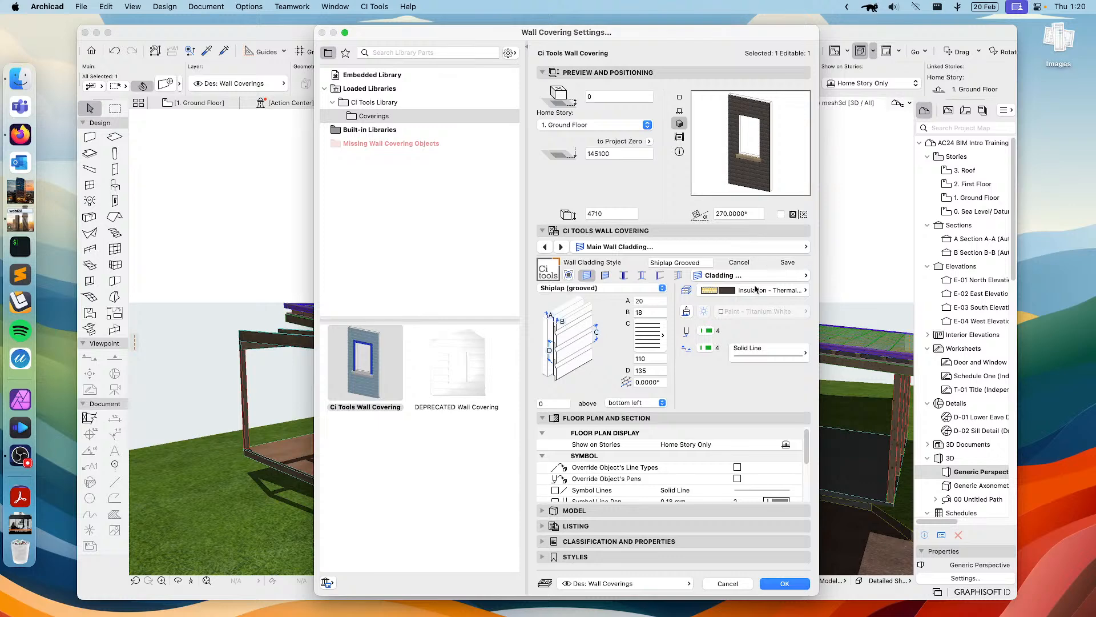
left_click(687, 311)
left_click(753, 311)
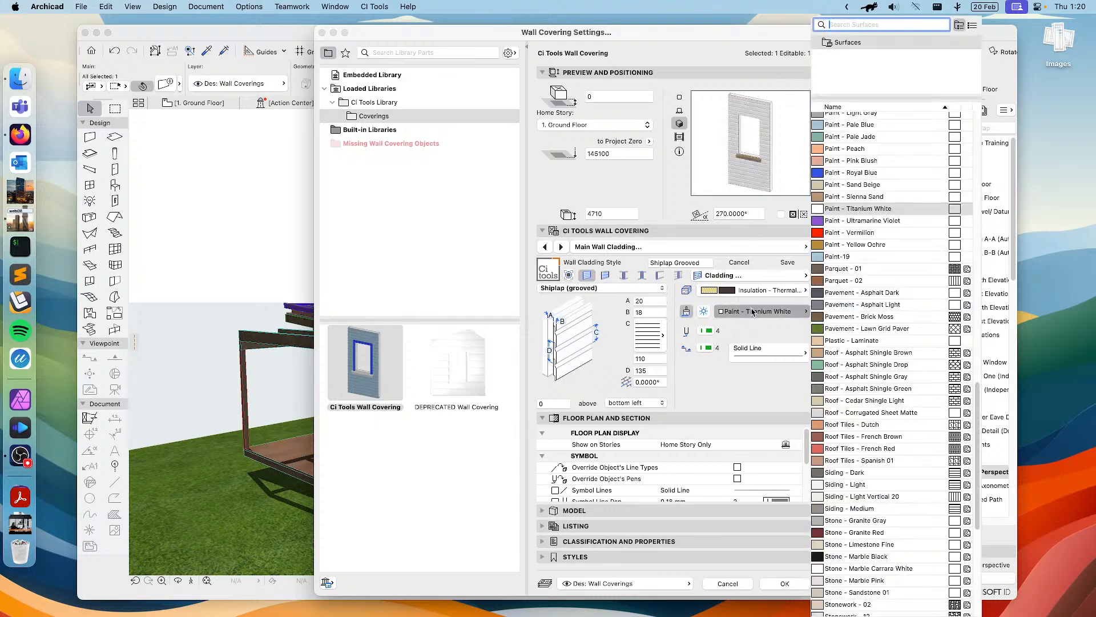
left_click(844, 233)
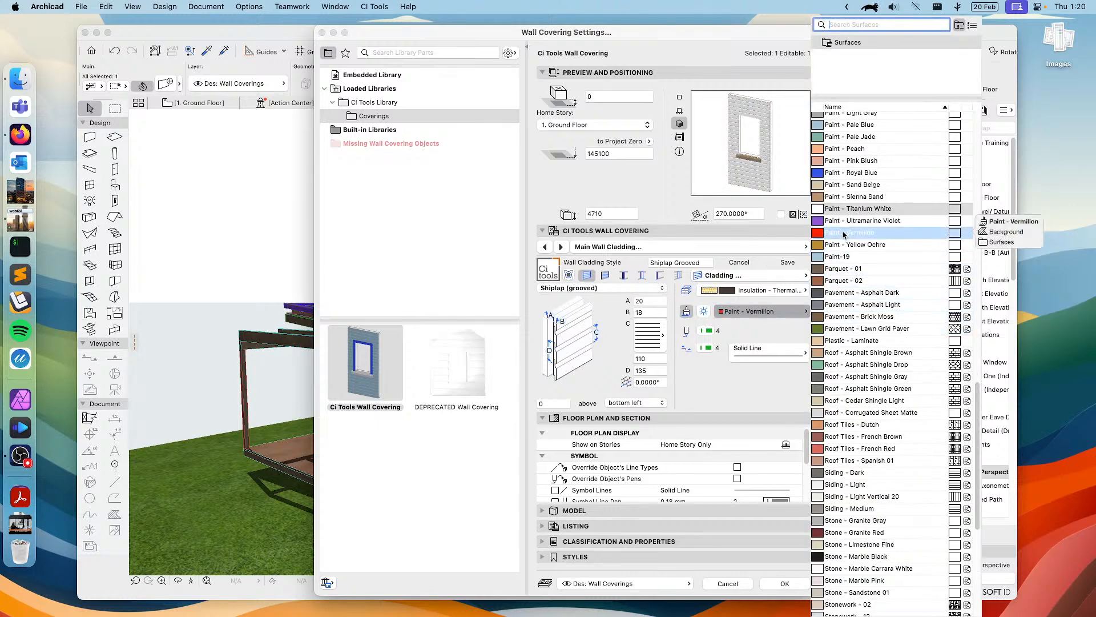
Set the Shiplap Grooved boards to a repeating sequence of widths at 90°, save the style and apply it to the end wall
left_click(657, 341)
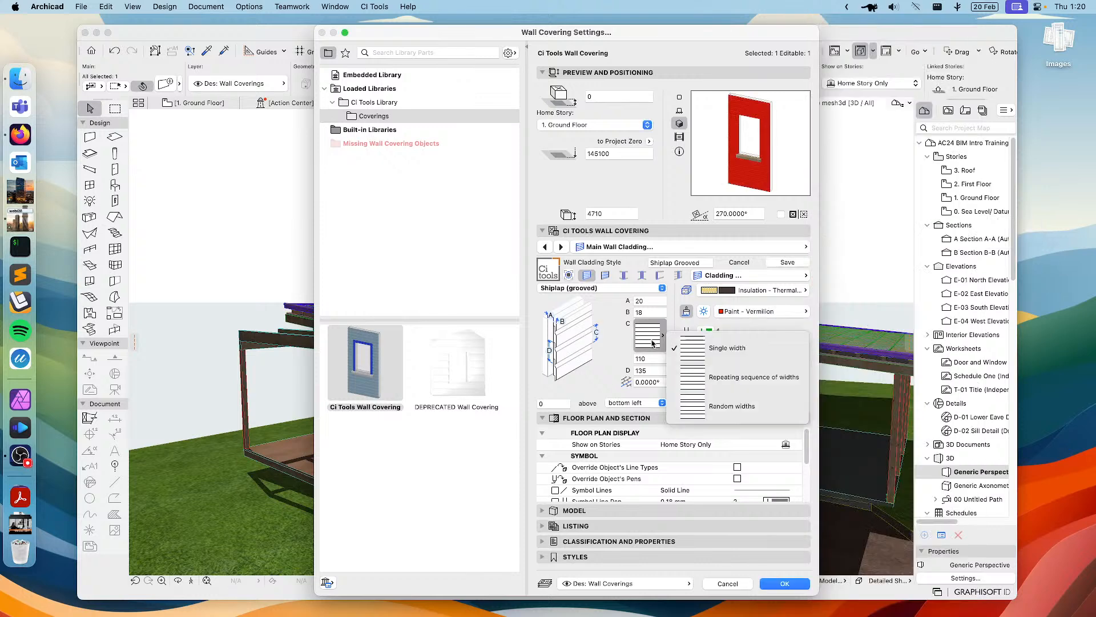
left_click(730, 379)
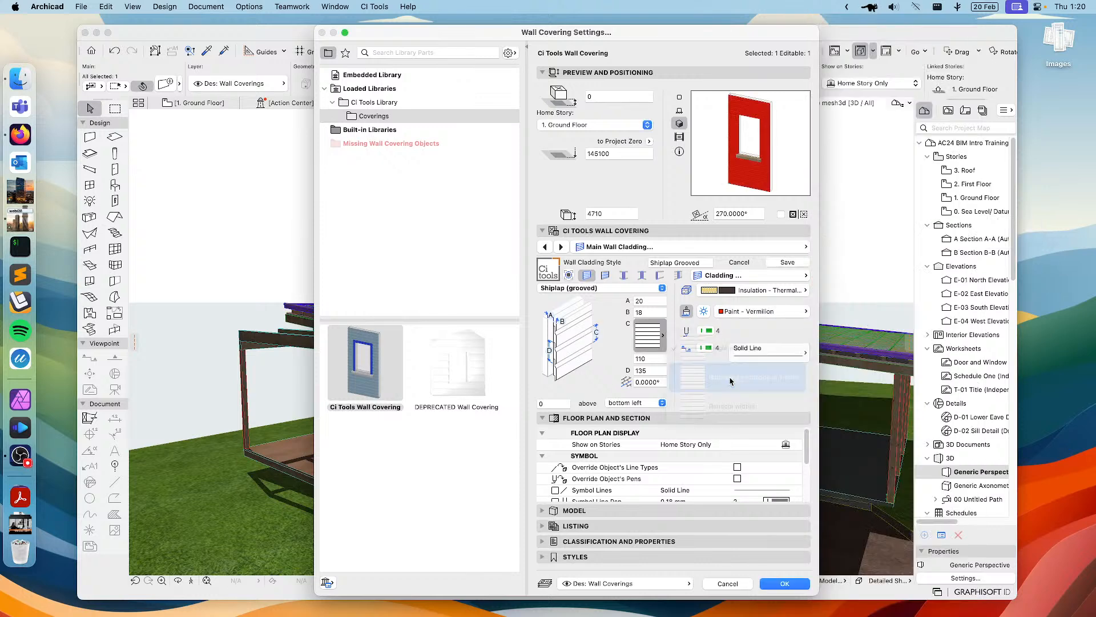
left_click(651, 337)
left_click(685, 374)
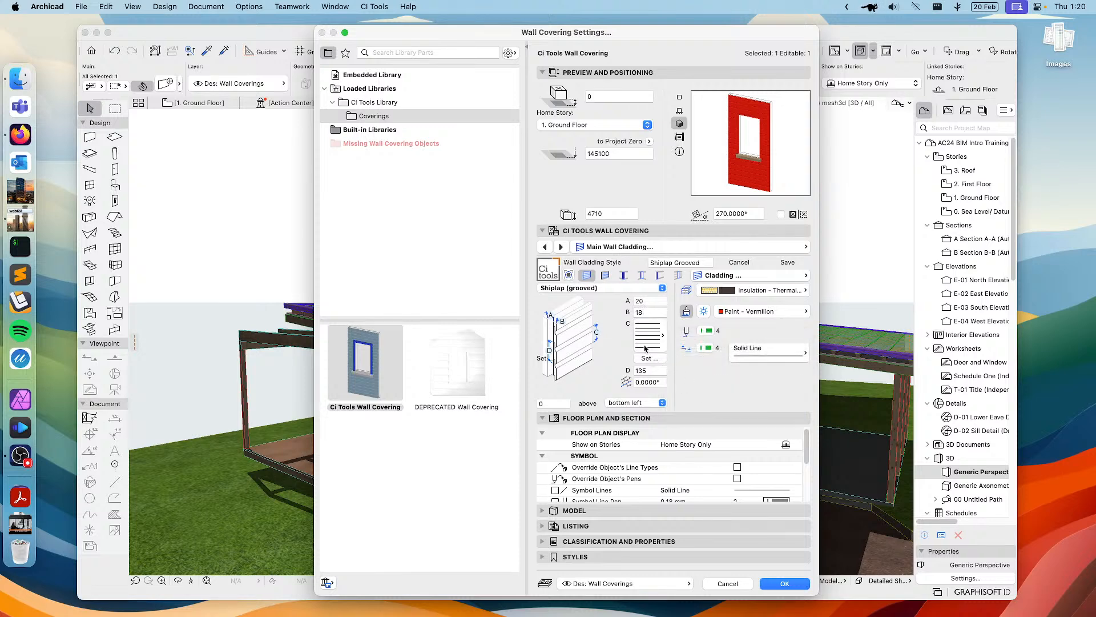
left_click(654, 383)
type("9")
left_click(651, 370)
left_click(788, 262)
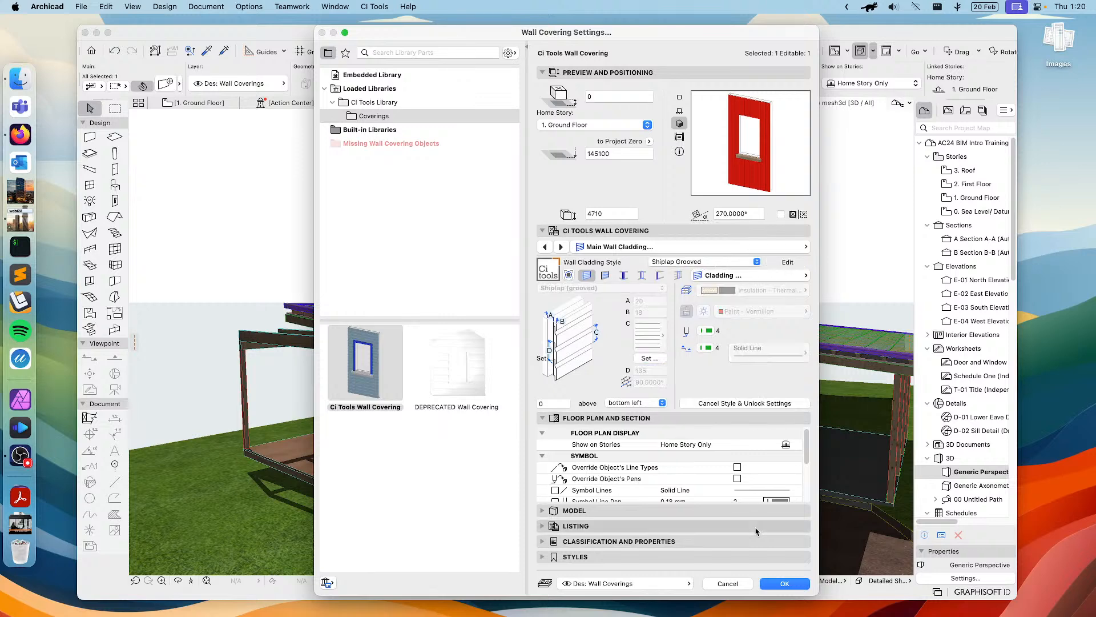
key("Return")
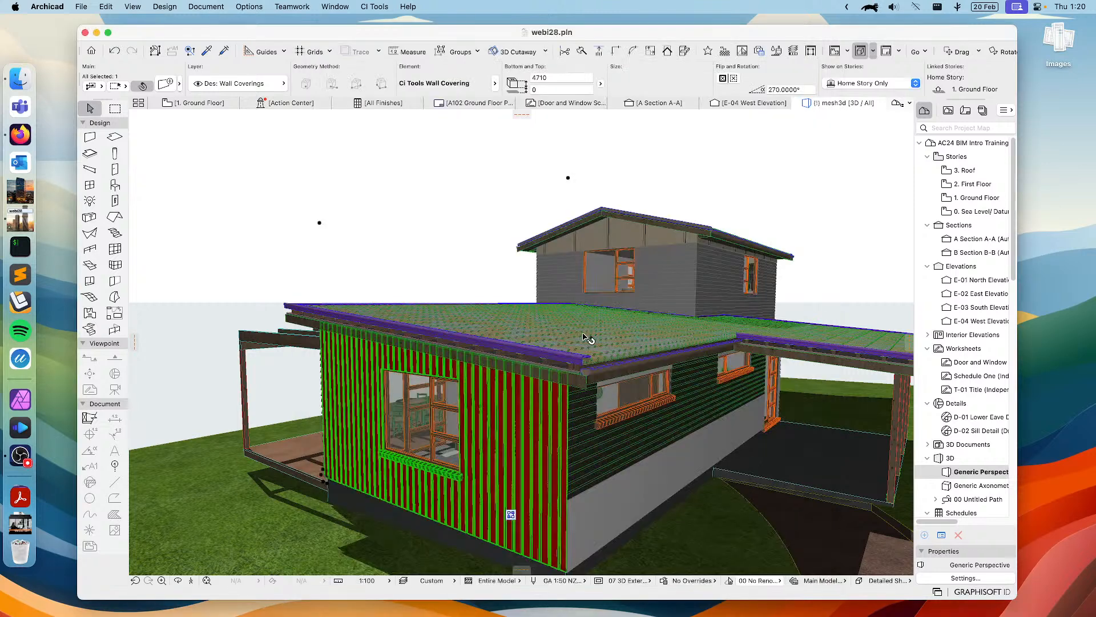
key("Escape")
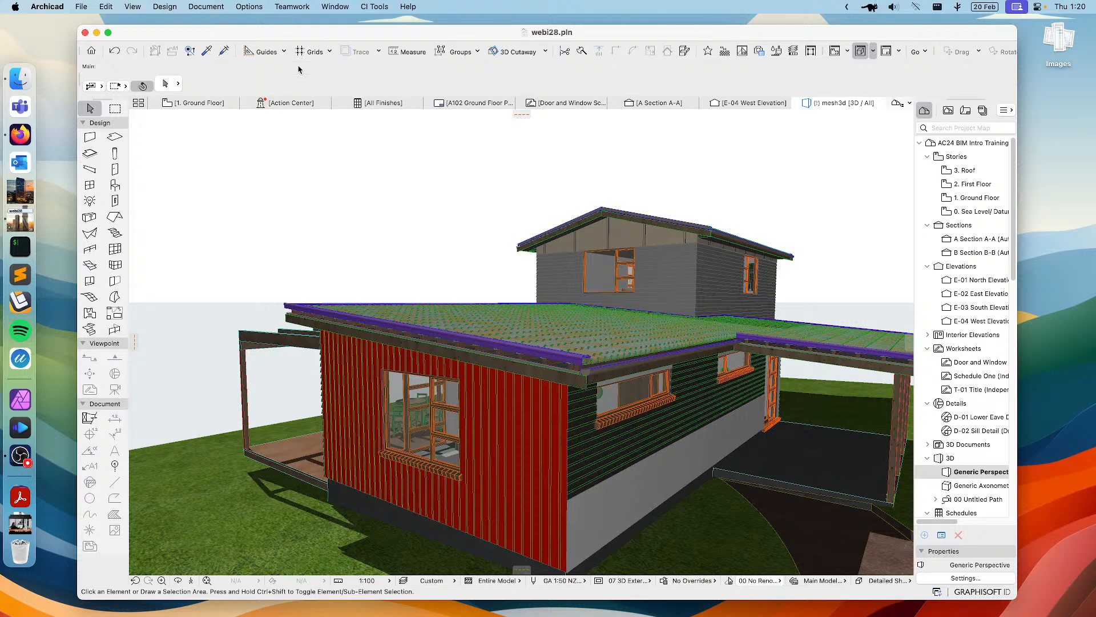
Update every covering element with the latest styles and inspect the cladding on both ground-floor walls
left_click(376, 8)
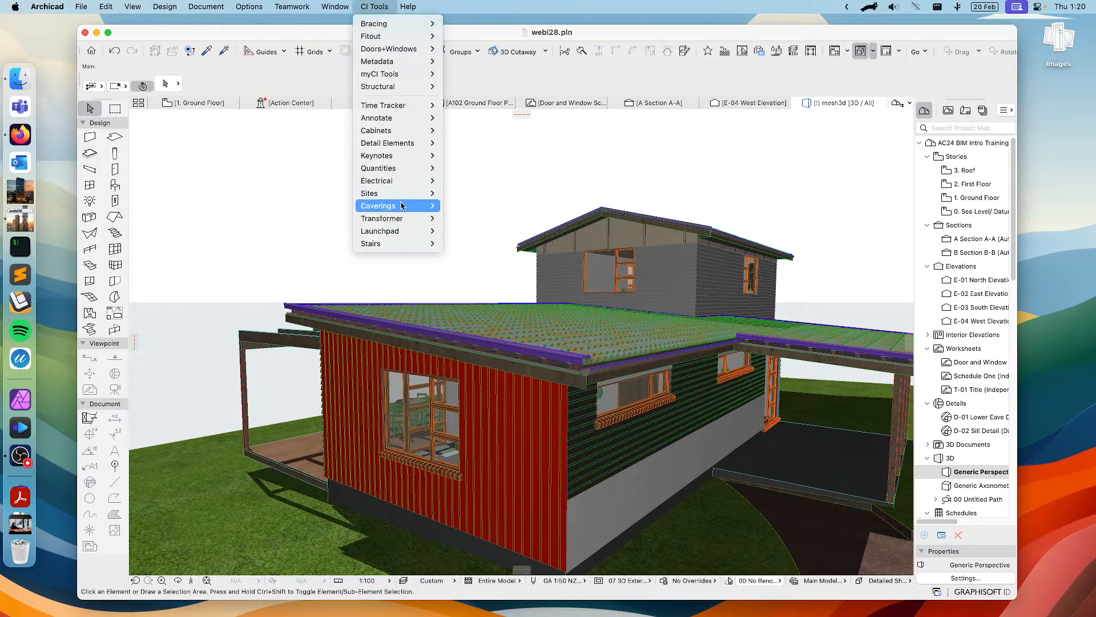
mouse_move(402, 205)
left_click(481, 343)
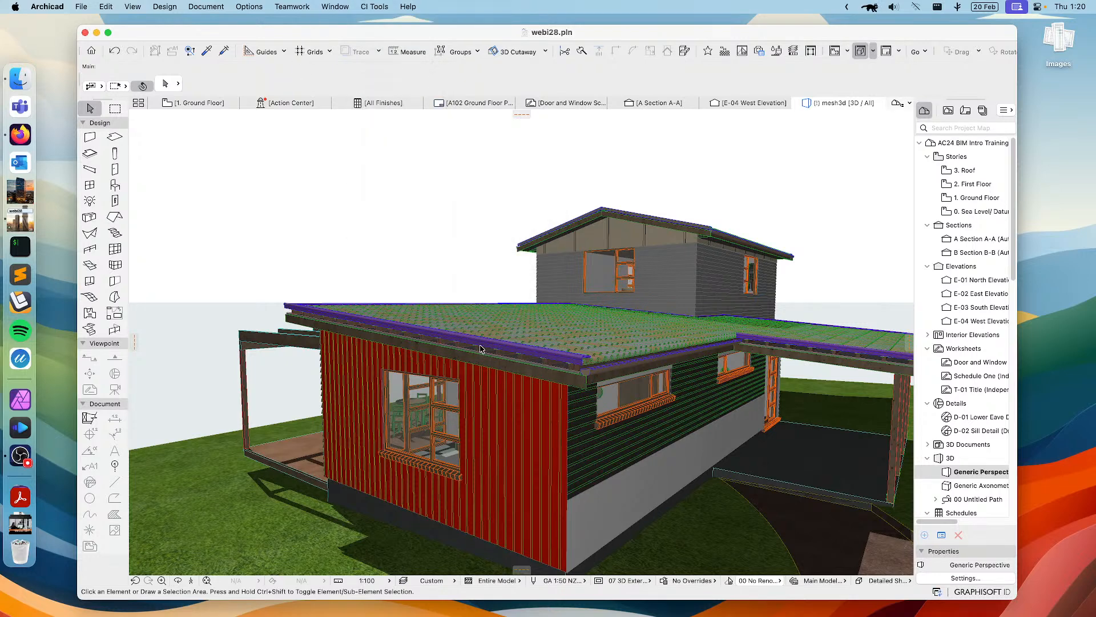
left_click(721, 355)
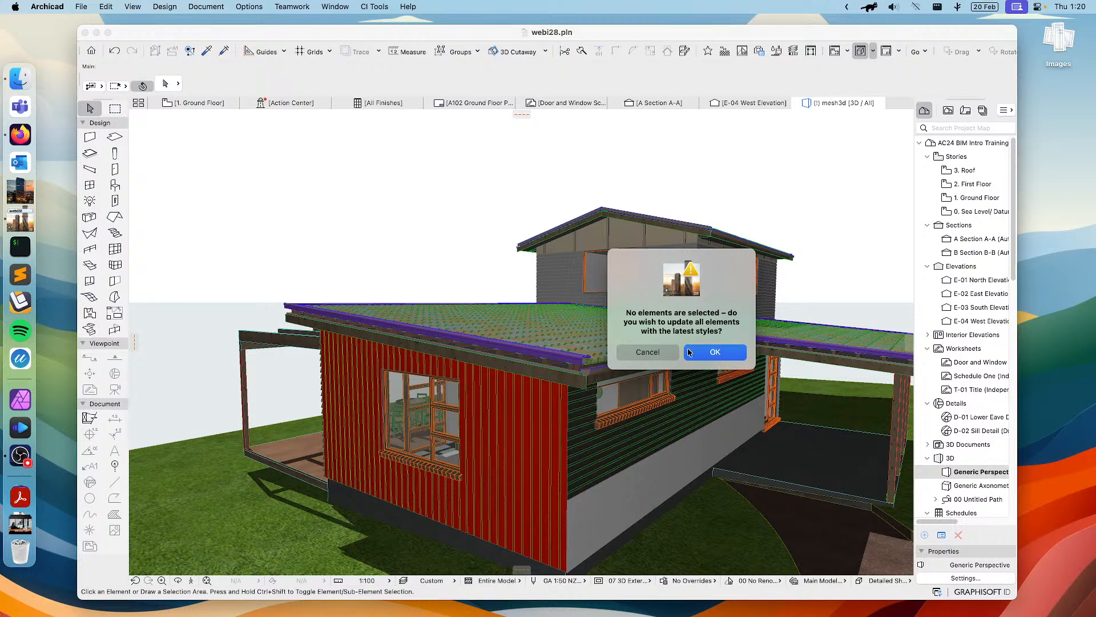
scroll(635, 438, "up", 2)
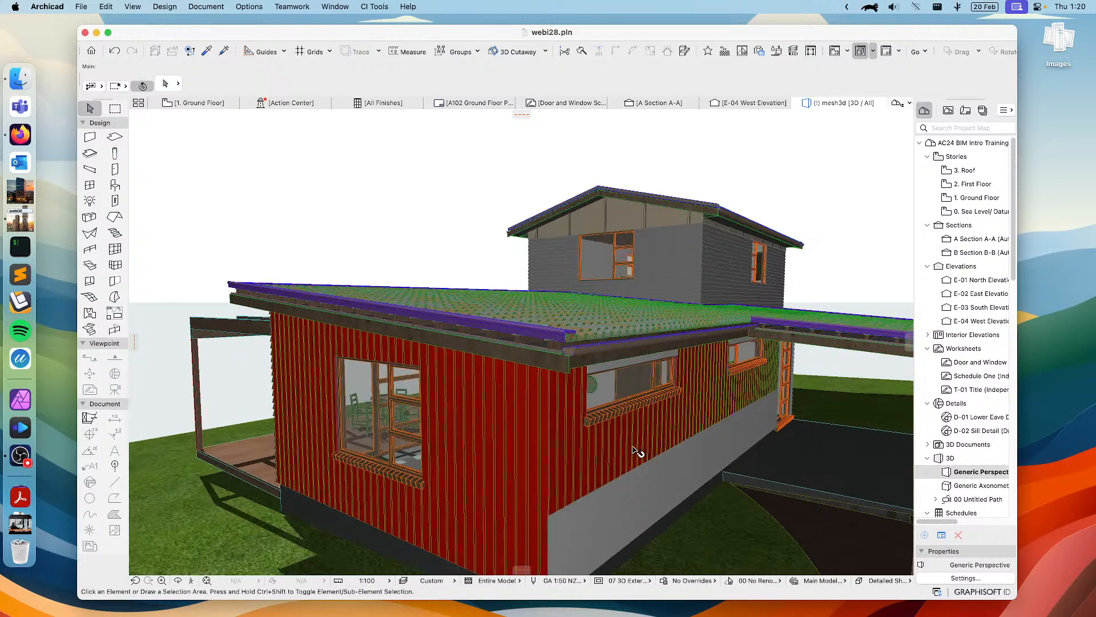
middle_click_drag(617, 438, 633, 403, "shift")
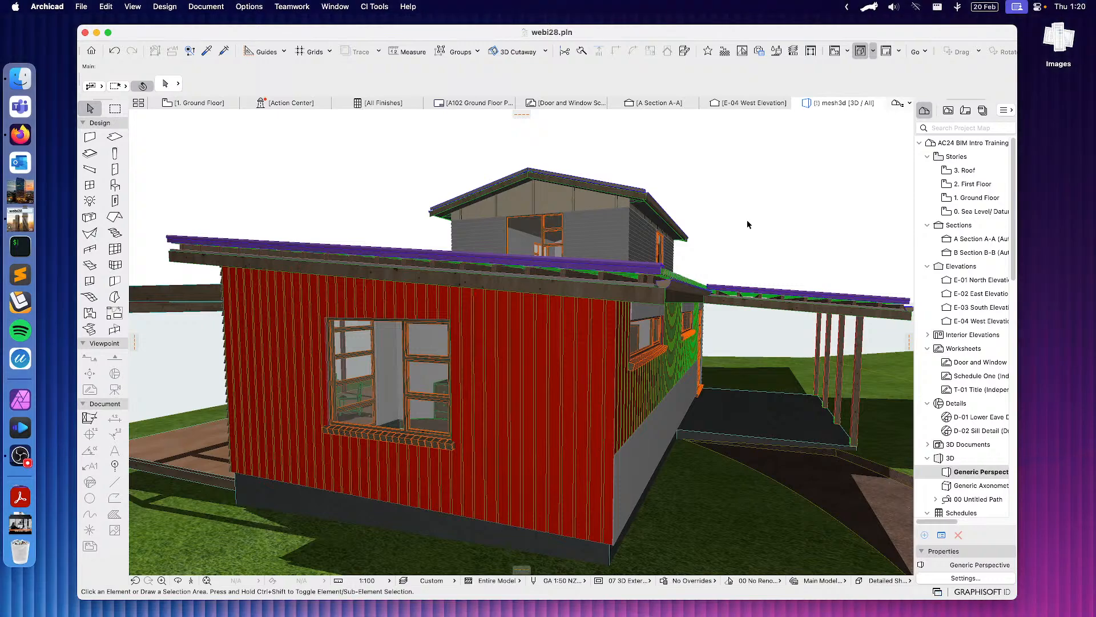
middle_click_drag(749, 225, 676, 240, "shift")
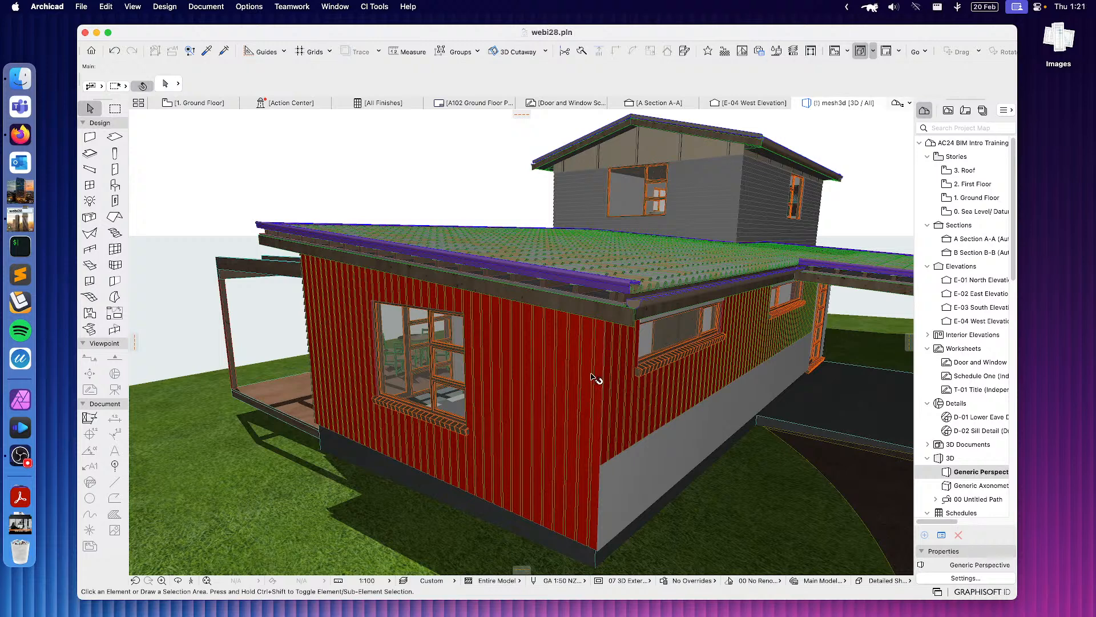
left_click(548, 385)
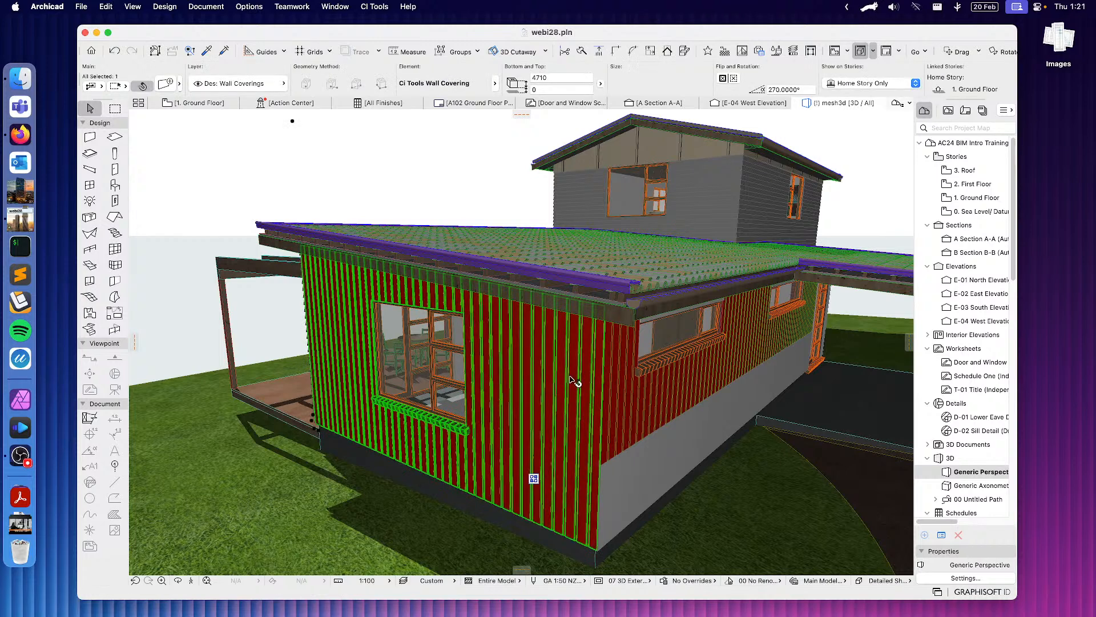
left_click(471, 178)
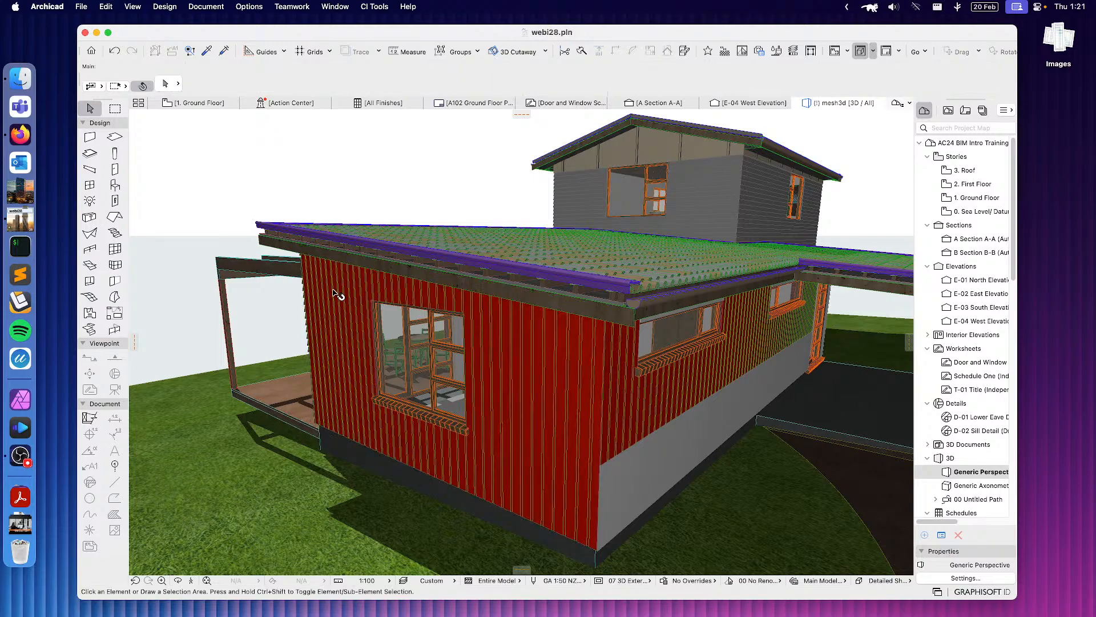
Try unlinking the lower roof covering's barge flashing from the Purple Rolled style to unlock its settings, and discard the change
middle_click_drag(334, 292, 655, 377, "shift")
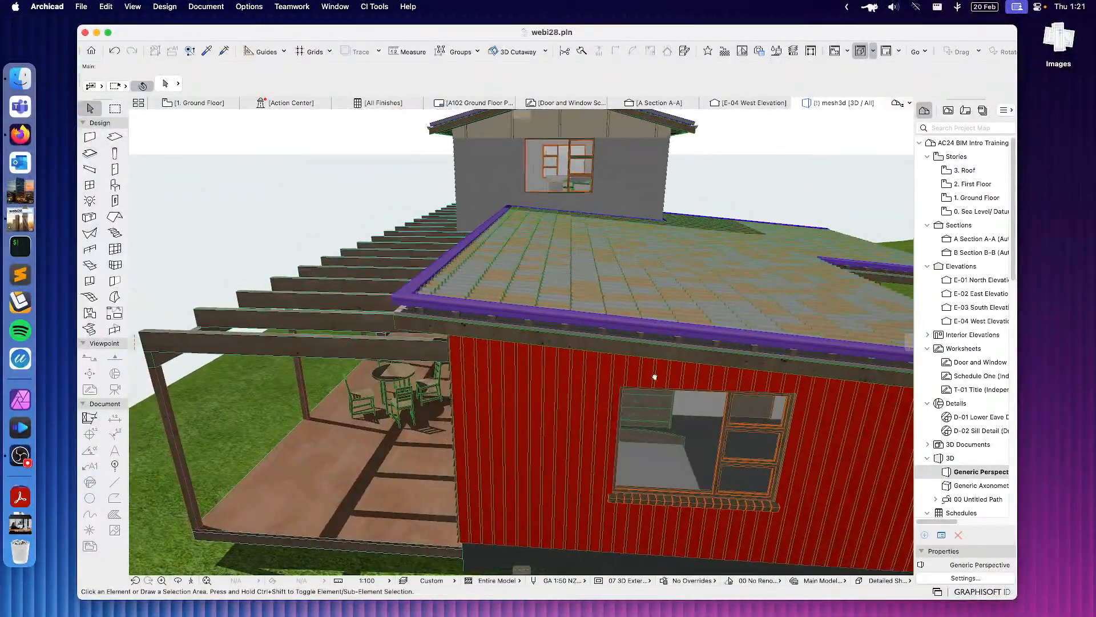
middle_click_drag(534, 346, 630, 376)
left_click(678, 355)
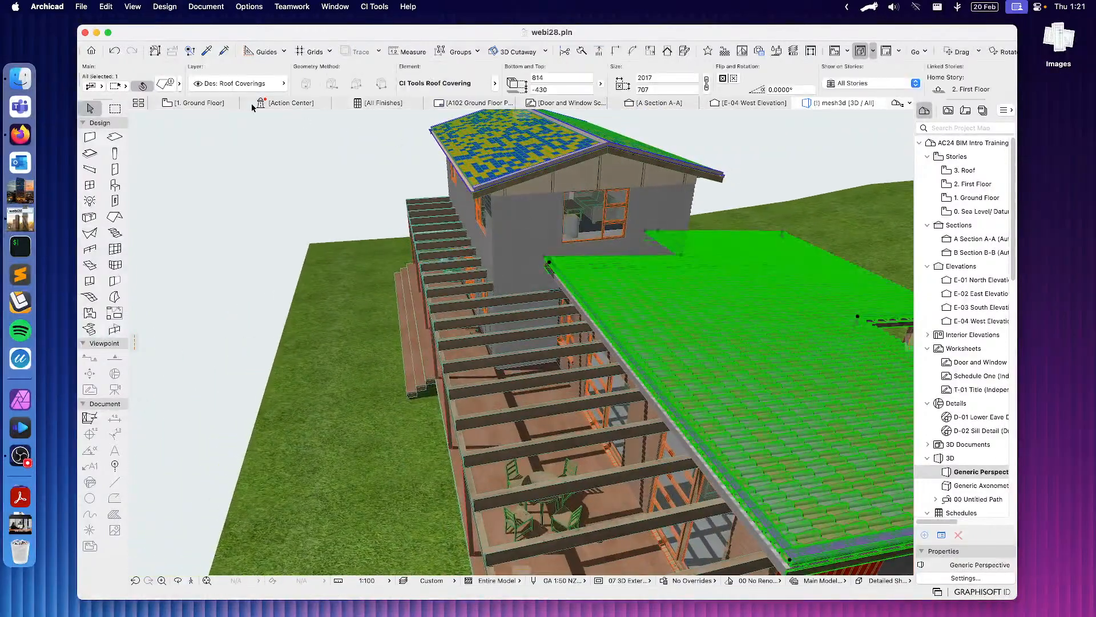
left_click(169, 84)
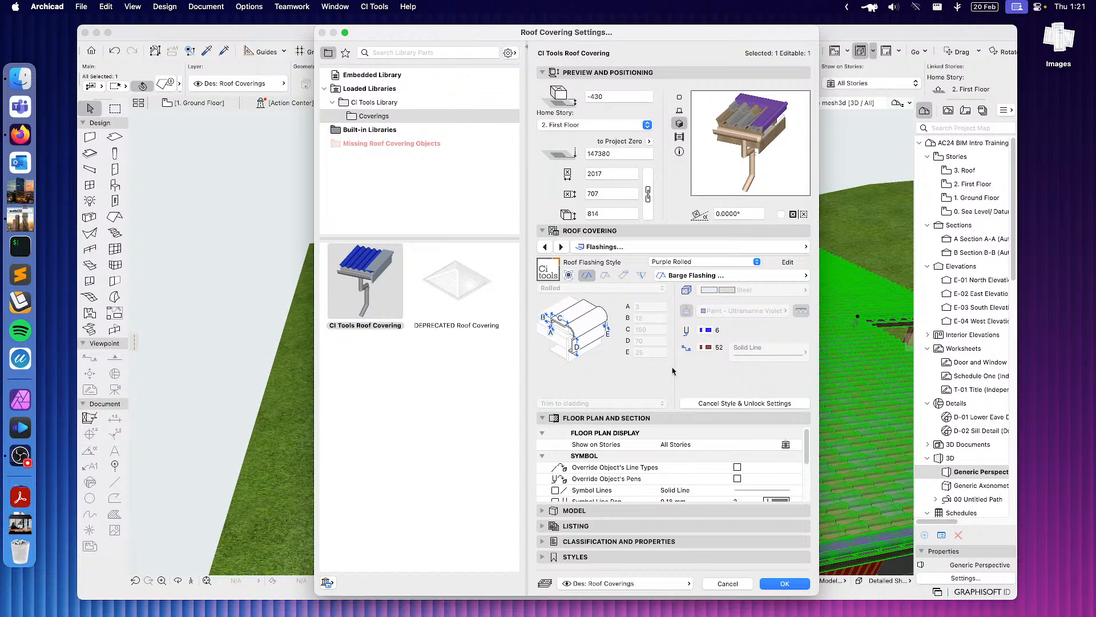
left_click(736, 403)
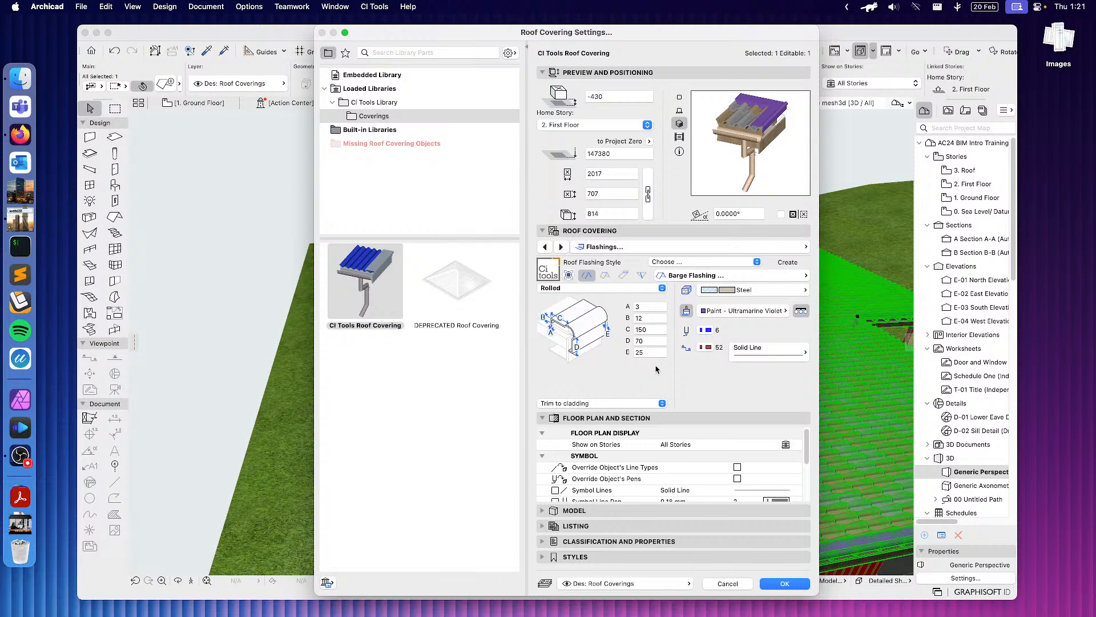
left_click(732, 586)
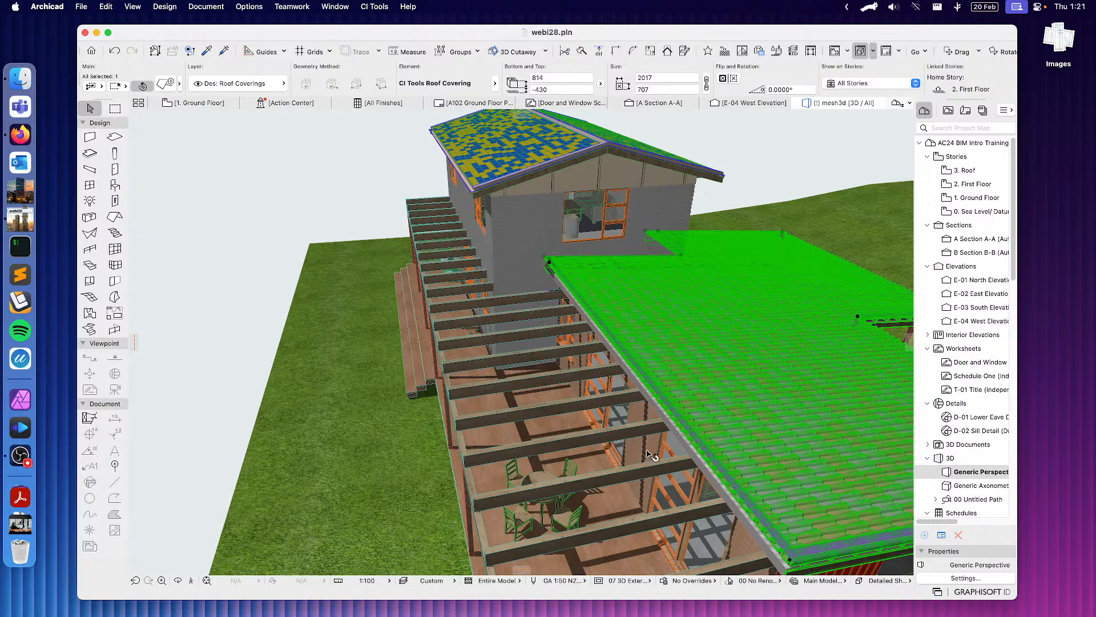
Start a slab covering on the veranda floor slab using the Ci Tools Decking object with rounded grooves
middle_click_drag(593, 424, 577, 367)
scroll(579, 406, "up", 1)
middle_click_drag(579, 416, 605, 393)
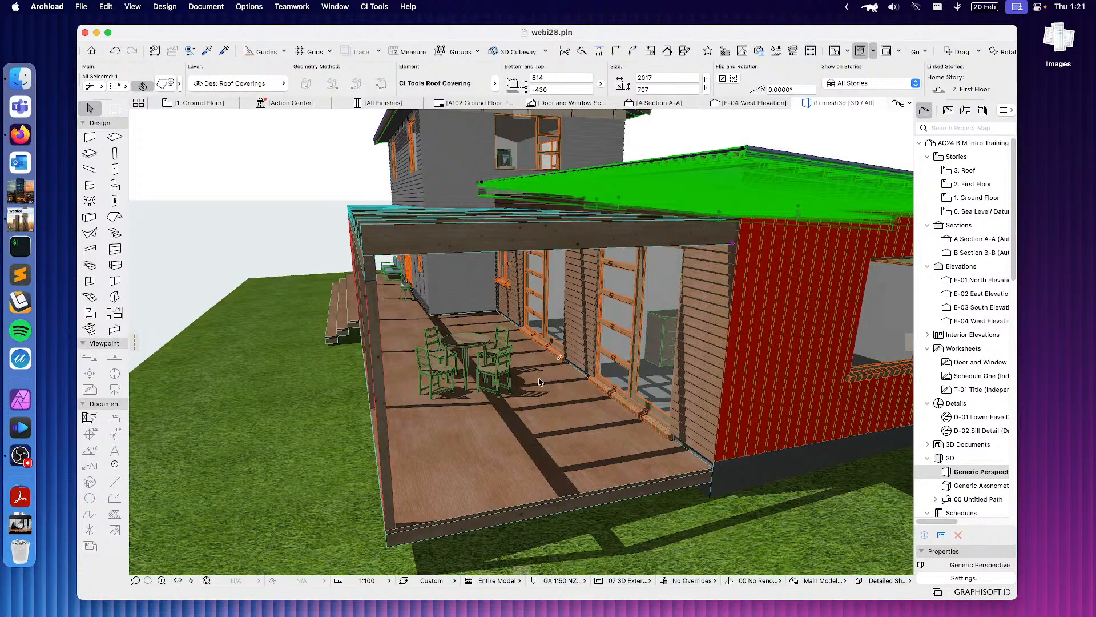
middle_click_drag(540, 382, 565, 387, "shift")
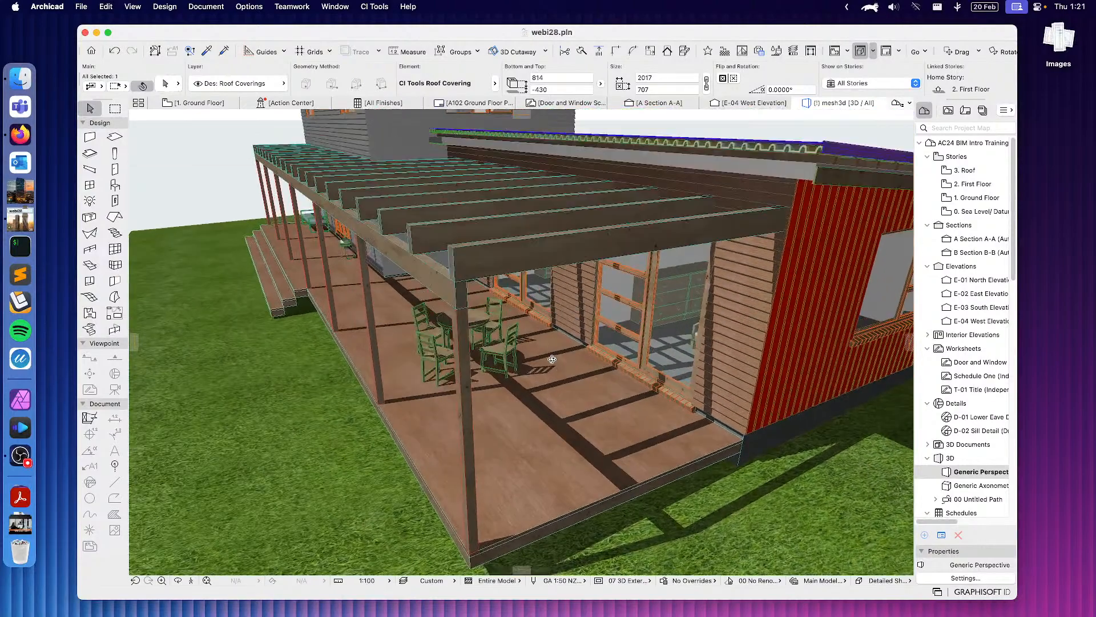
left_click(570, 405)
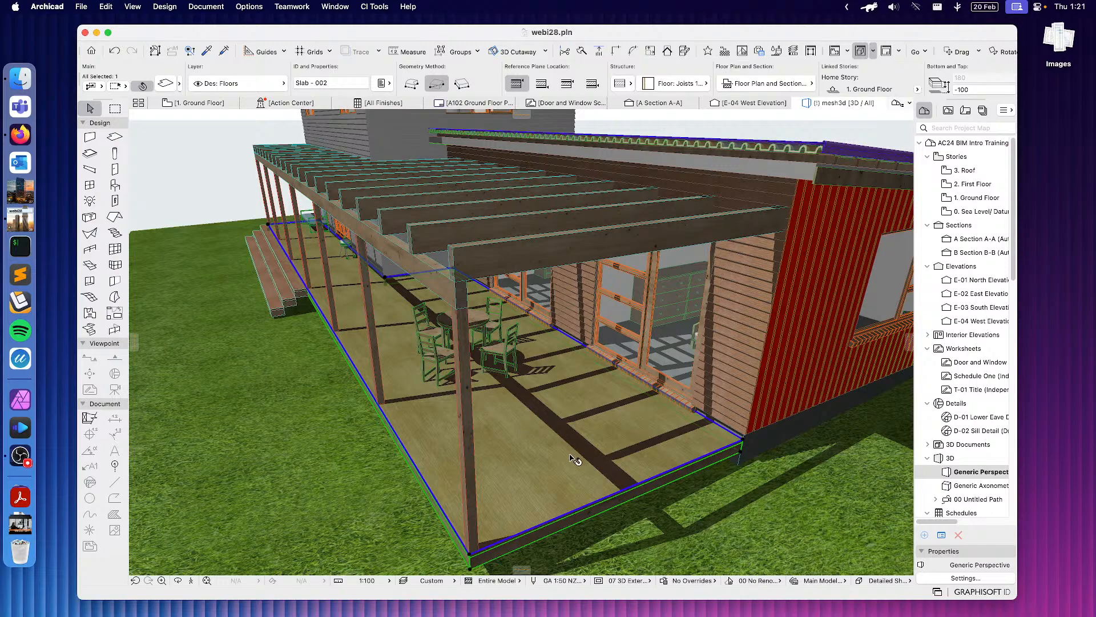
middle_click_drag(572, 456, 496, 342, "shift")
left_click(371, 8)
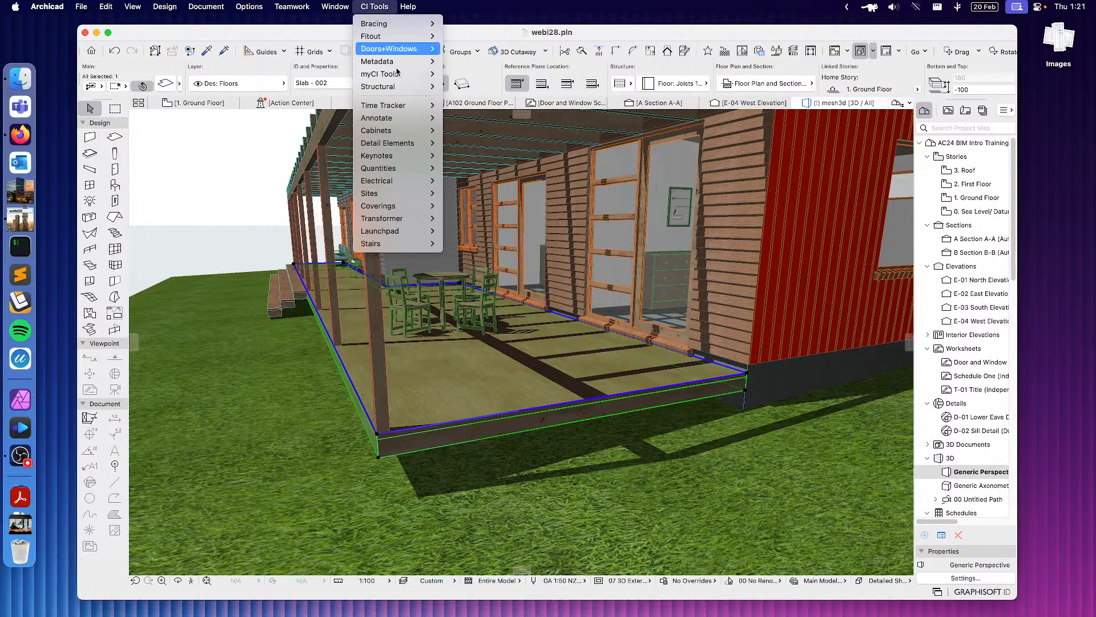
mouse_move(410, 210)
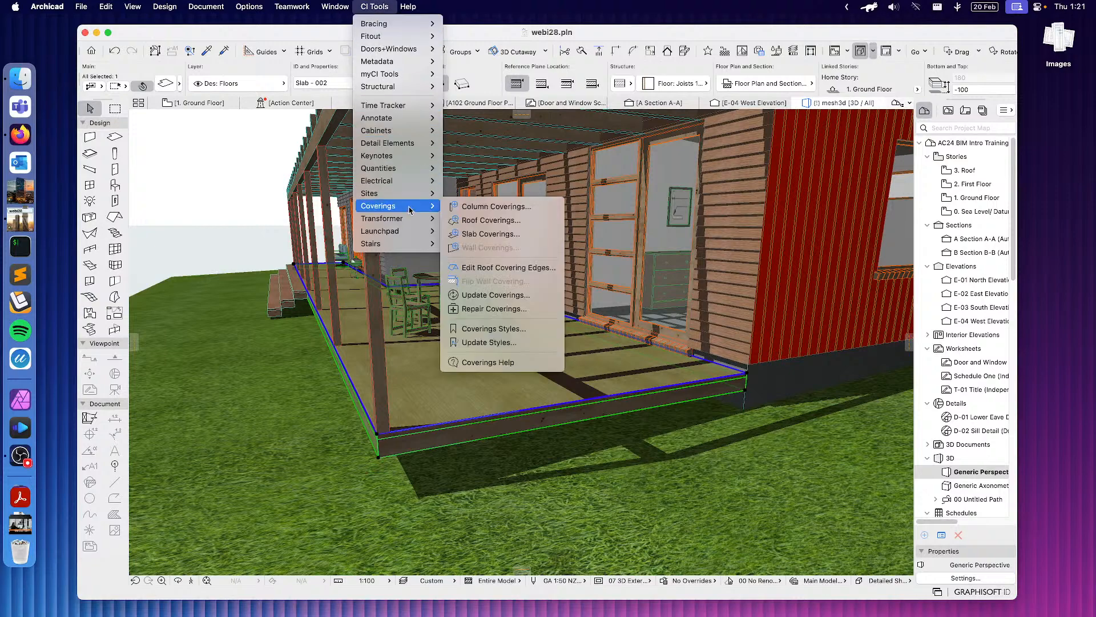
left_click(486, 236)
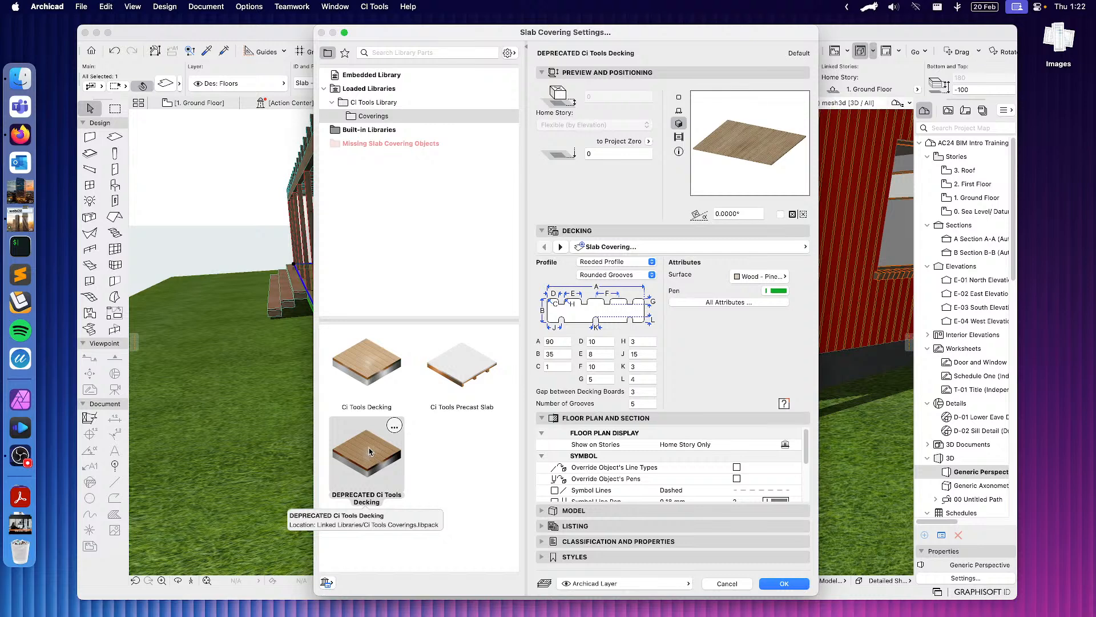
left_click(374, 370)
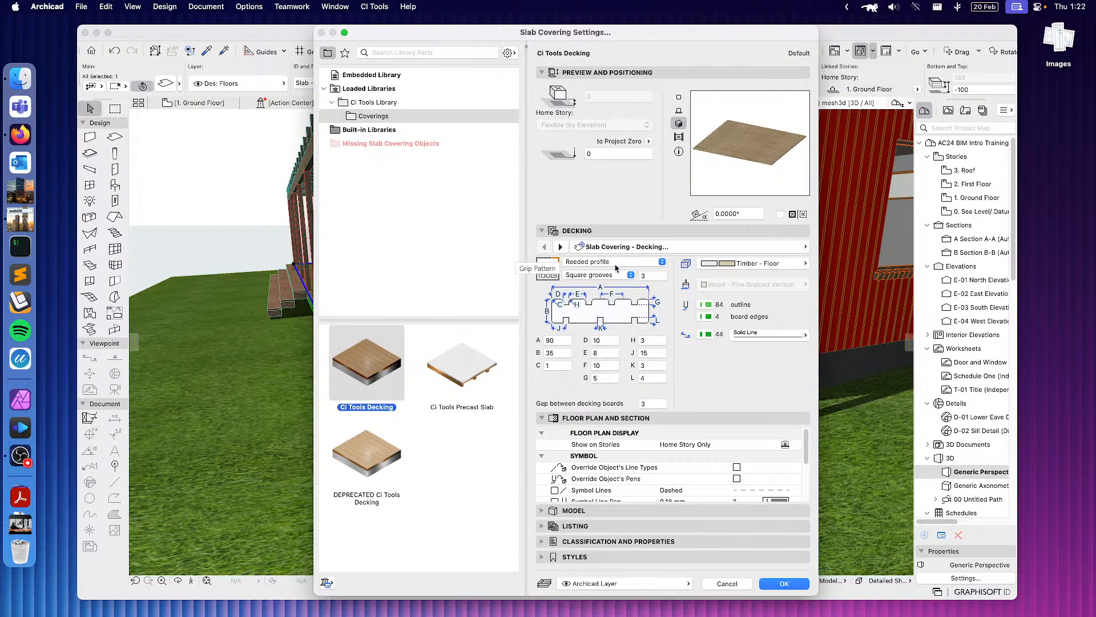
left_click(582, 276)
left_click(584, 287)
Try a flat profile for the decking and a Wood - Pine Grained Vertical surface override
left_click(607, 263)
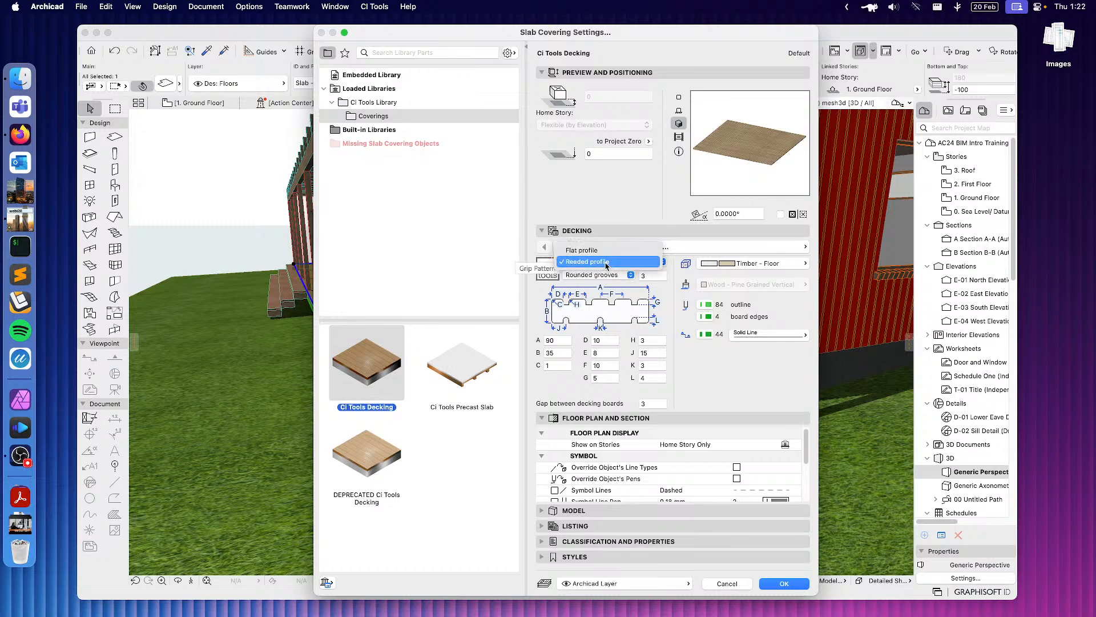
left_click(588, 255)
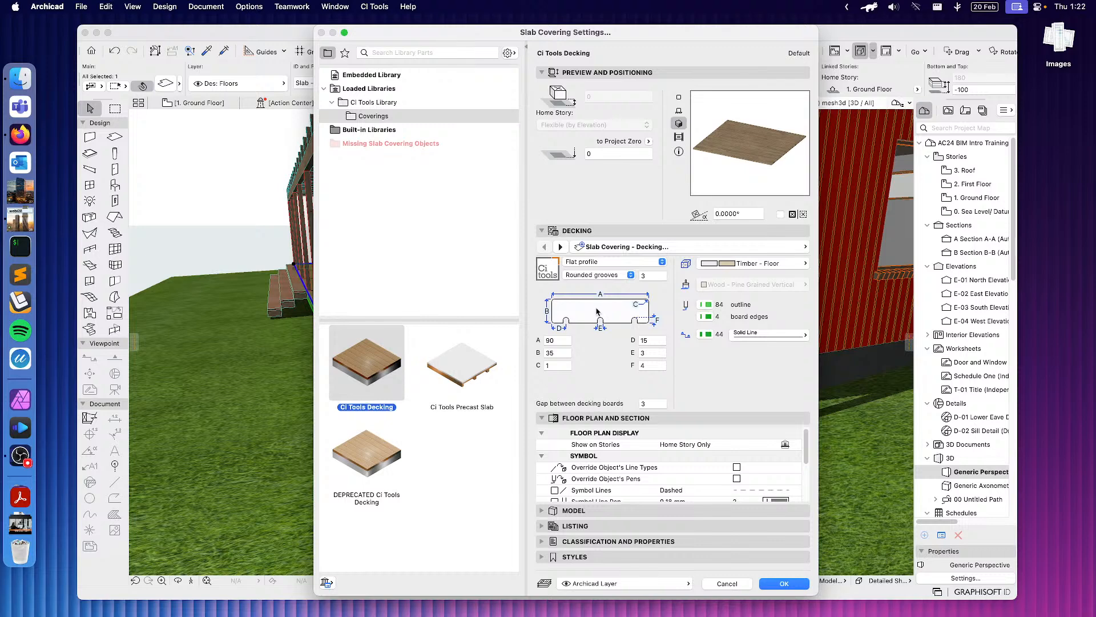
left_click(599, 276)
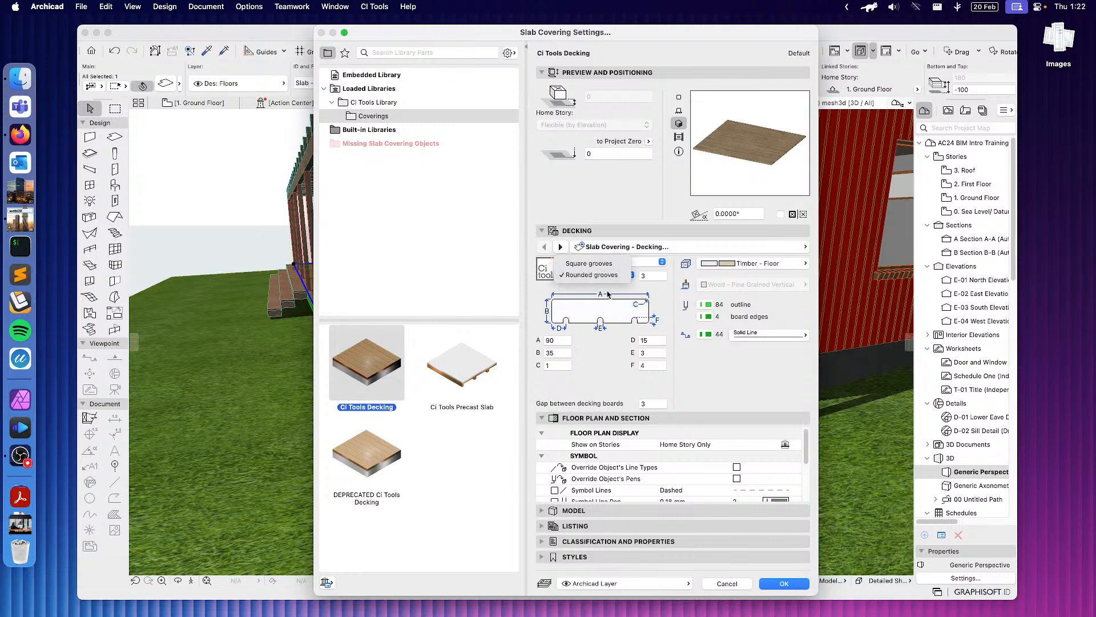
left_click(608, 294)
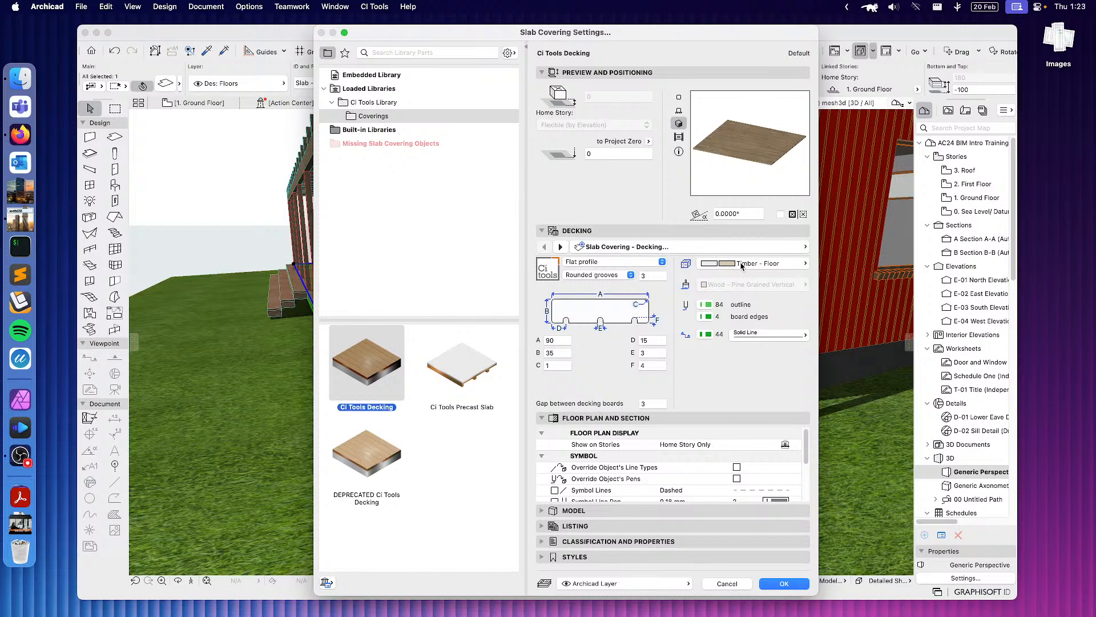
left_click(686, 284)
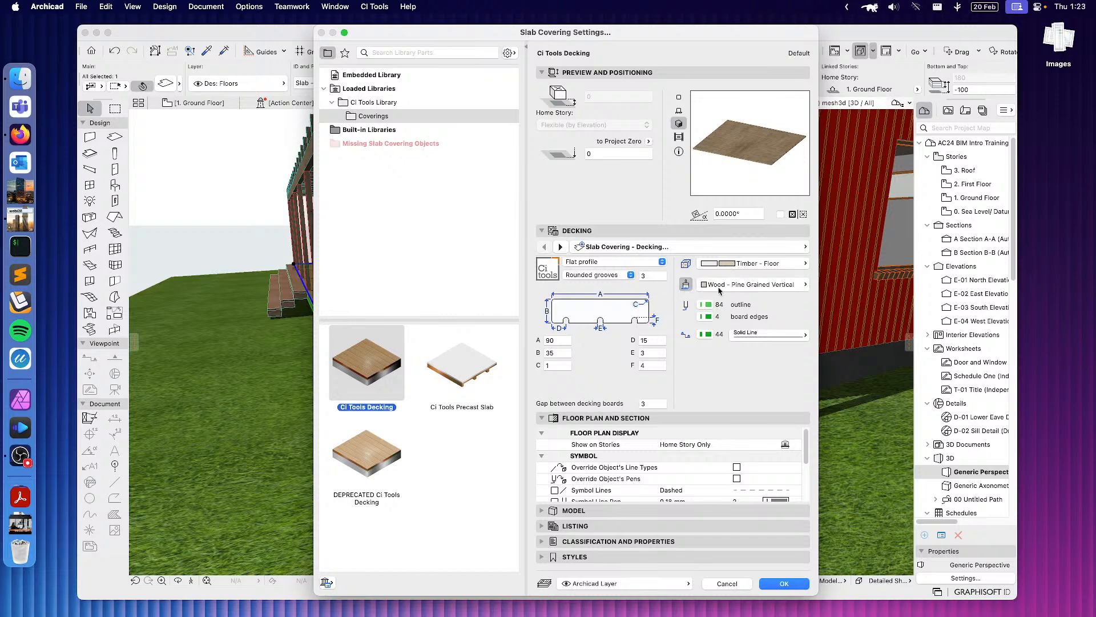
left_click(686, 285)
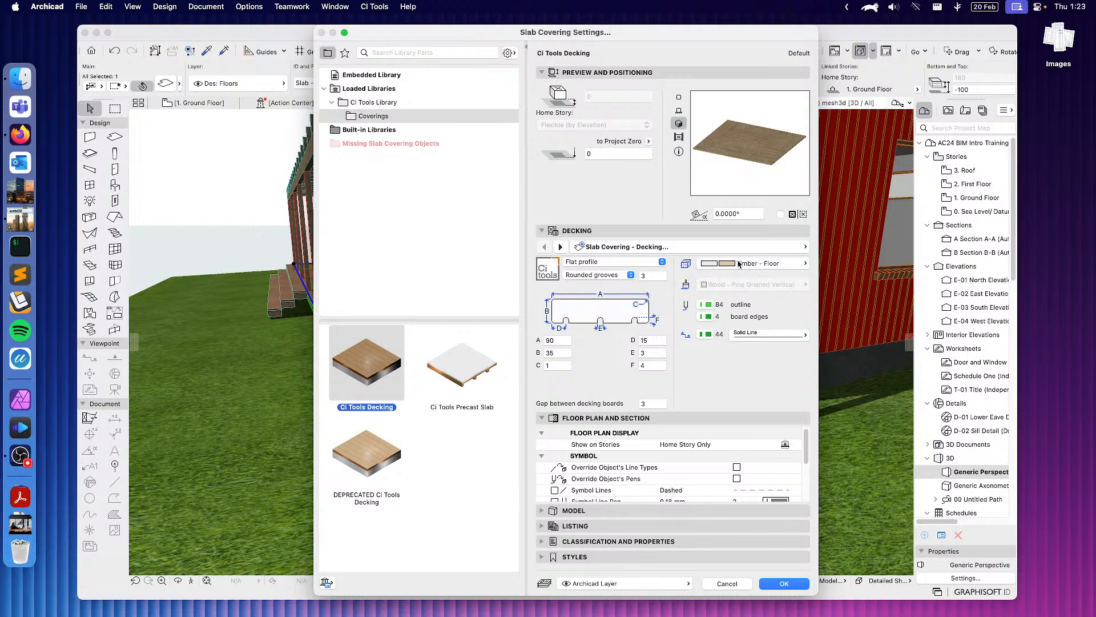
Set the decking boards to the reeded profile and create the covering on the veranda slab
left_click(615, 262)
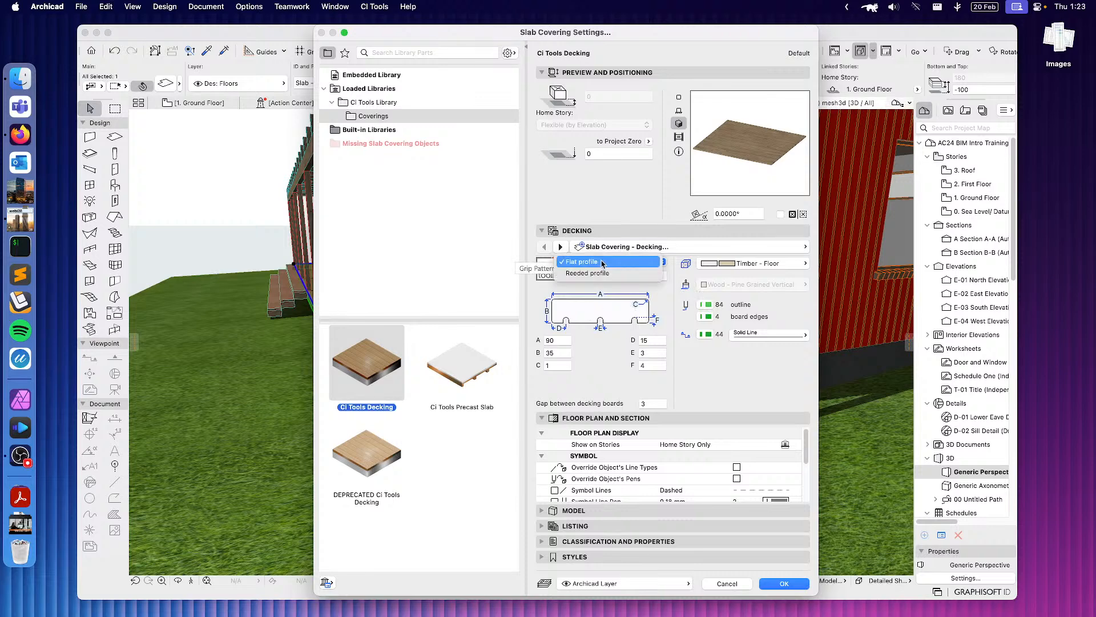
left_click(588, 273)
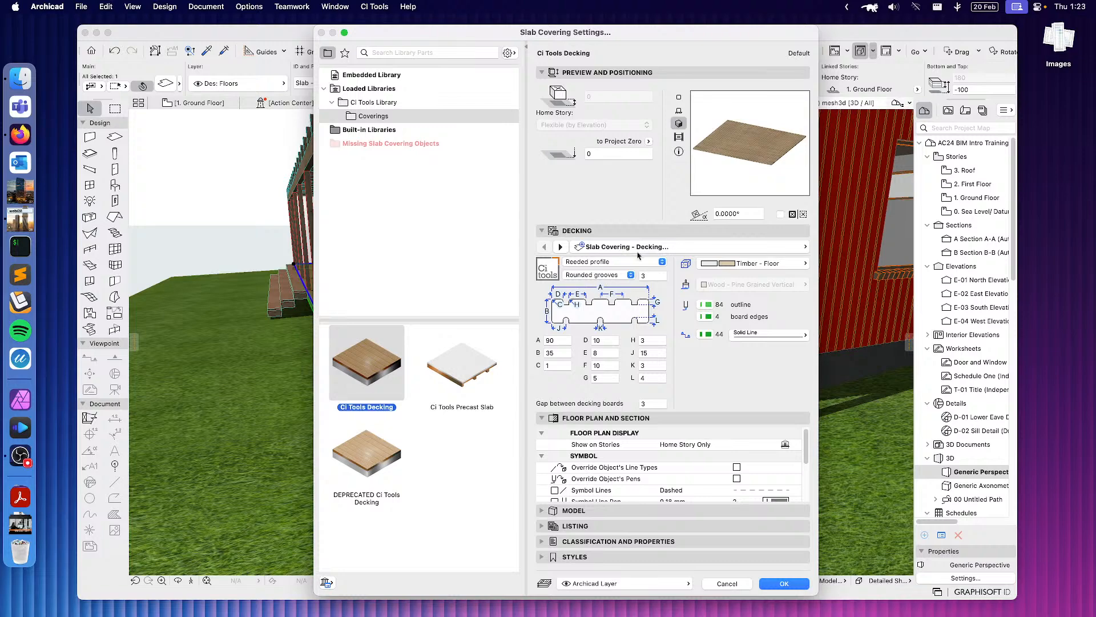
left_click(790, 584)
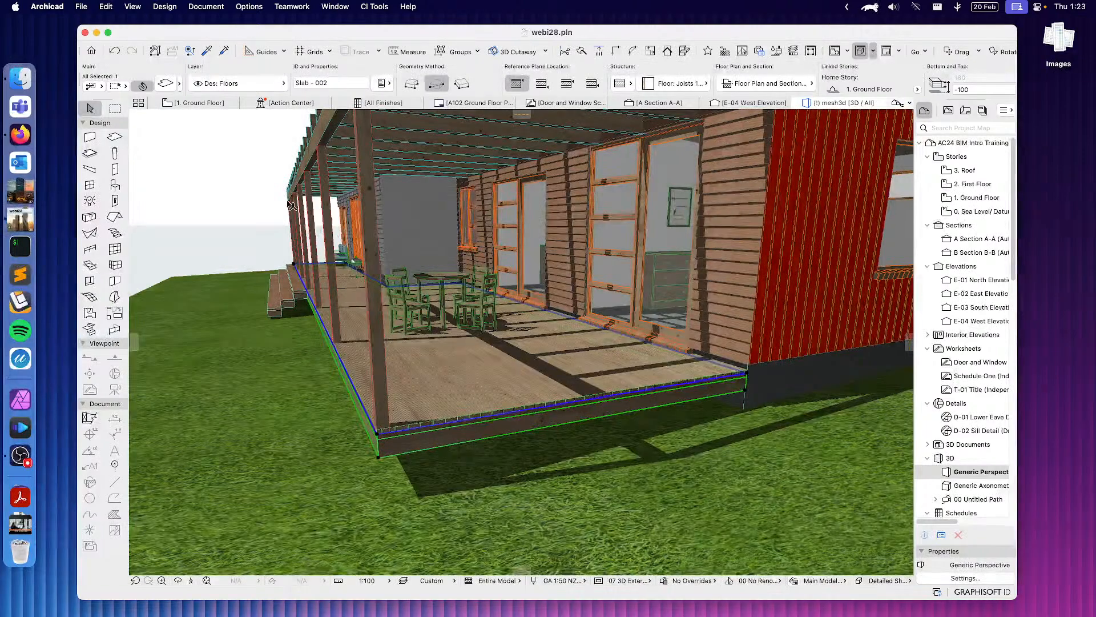
Examine the veranda decking up close, checking the reeded top surface, board gaps and underside grooves along the edge
scroll(534, 371, "up", 5)
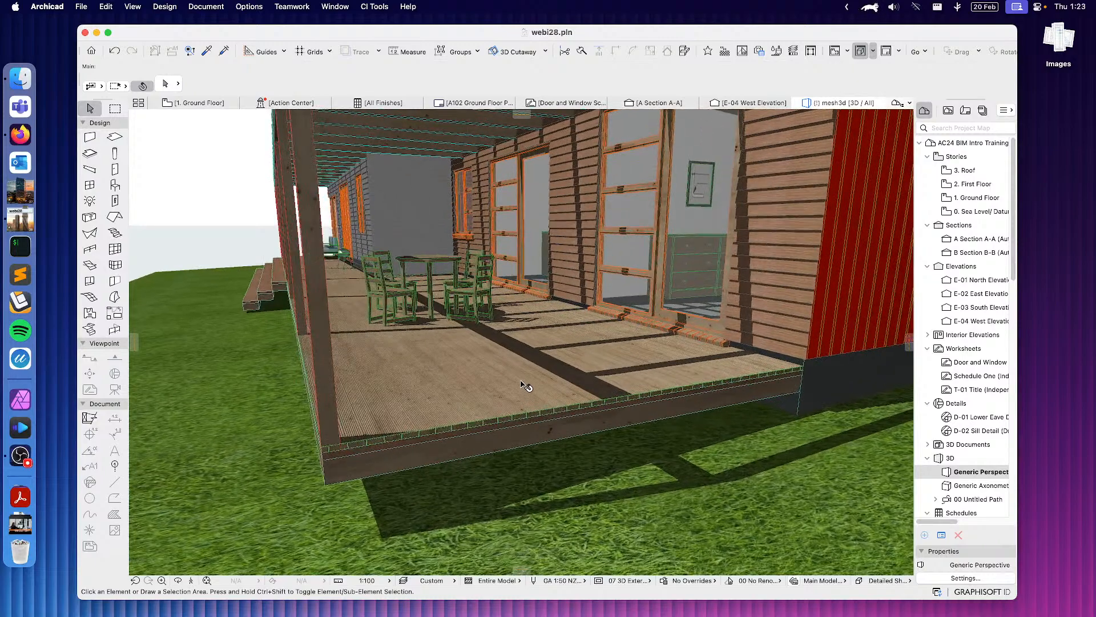
scroll(517, 371, "up", 5)
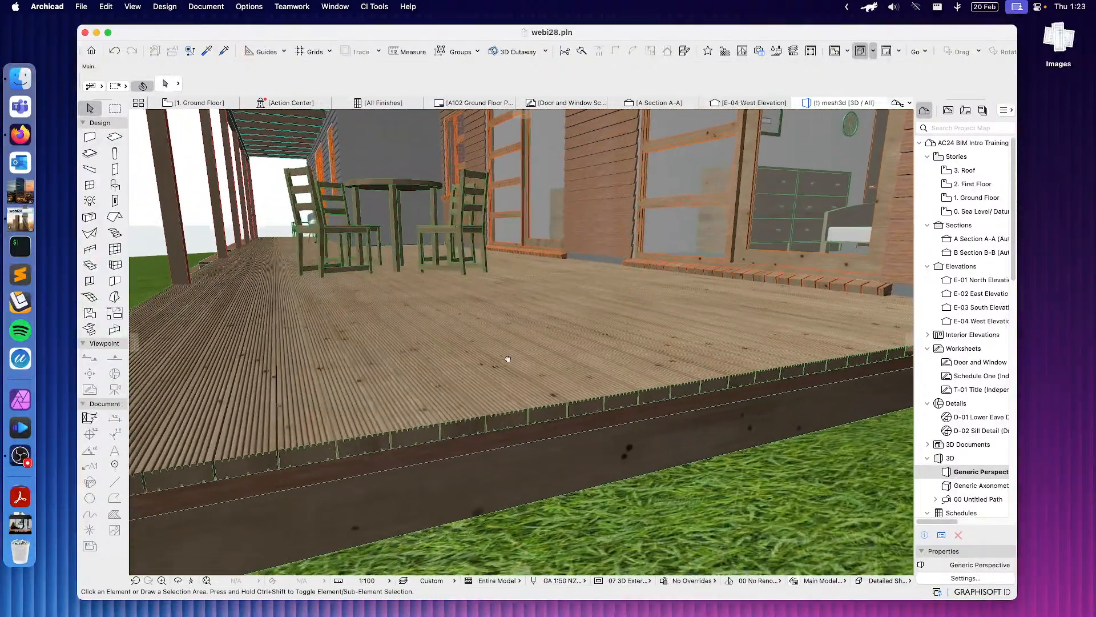
middle_click_drag(508, 359, 459, 329)
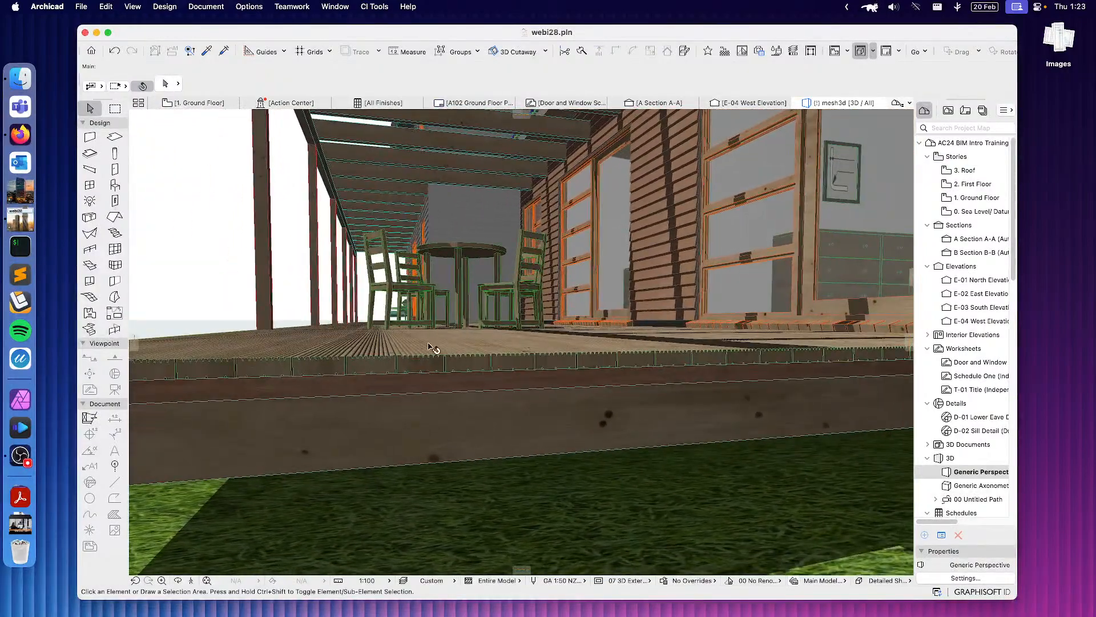
scroll(442, 361, "up", 4)
scroll(442, 359, "up", 3)
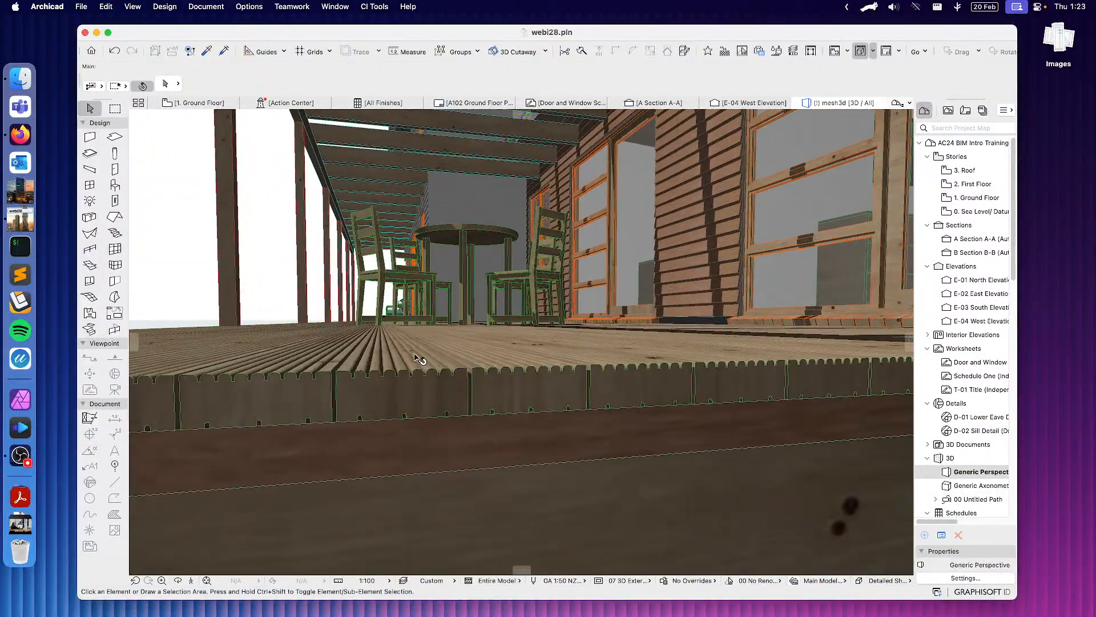
middle_click_drag(399, 349, 397, 347, "shift")
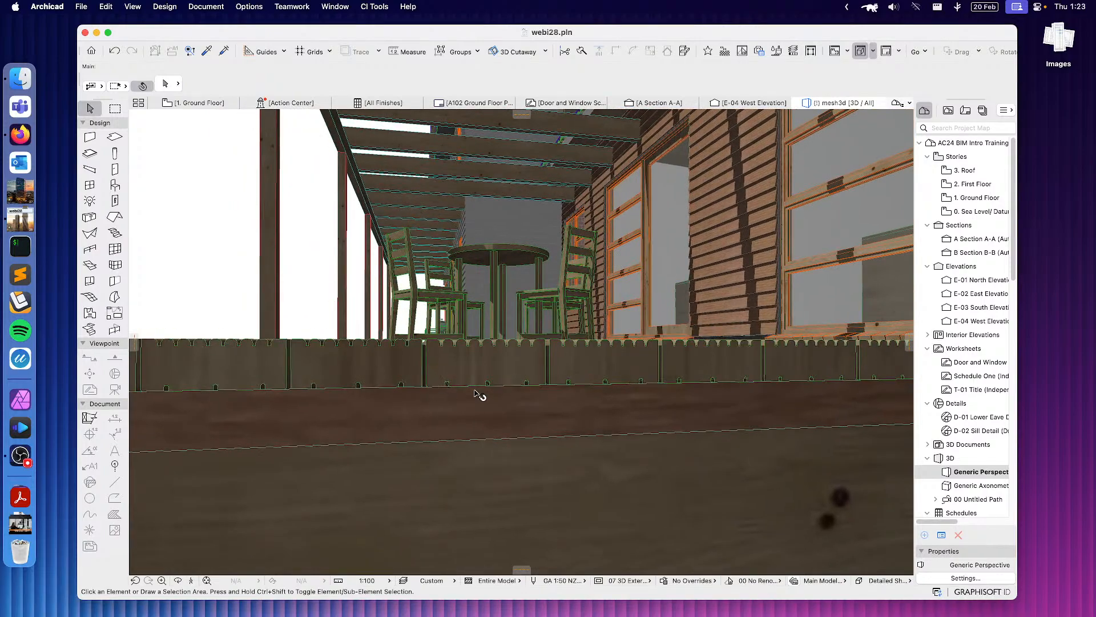
middle_click_drag(474, 378, 496, 416, "shift")
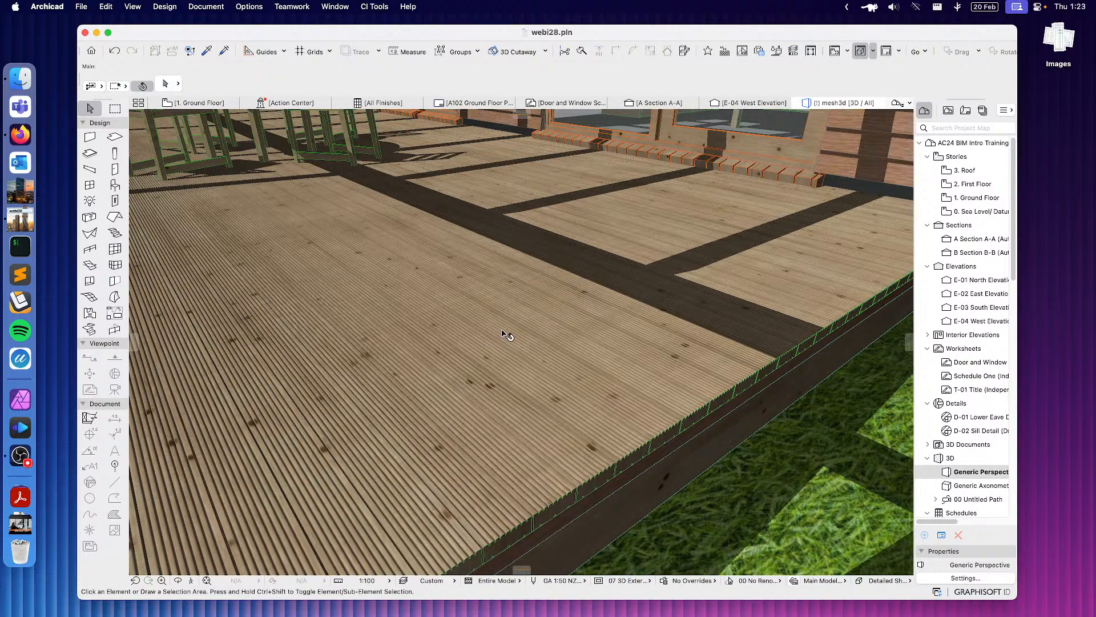
scroll(557, 339, "down", 3)
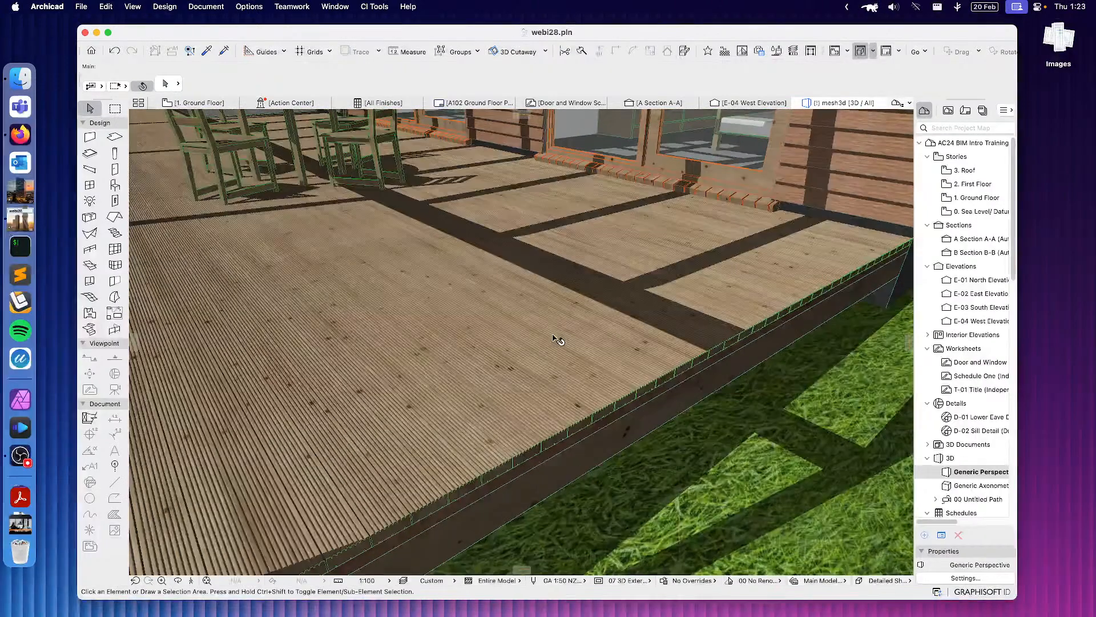
middle_click_drag(519, 289, 614, 371)
scroll(541, 314, "down", 5)
scroll(540, 313, "down", 2)
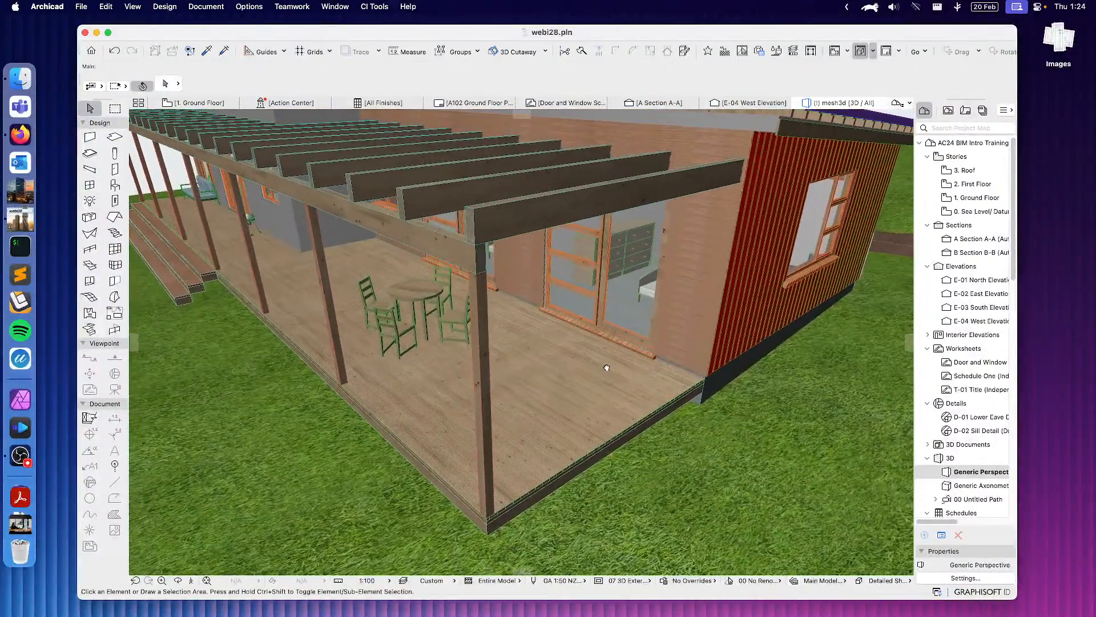
Select the veranda decking in the model and switch to the Ground Floor plan
left_click(554, 393)
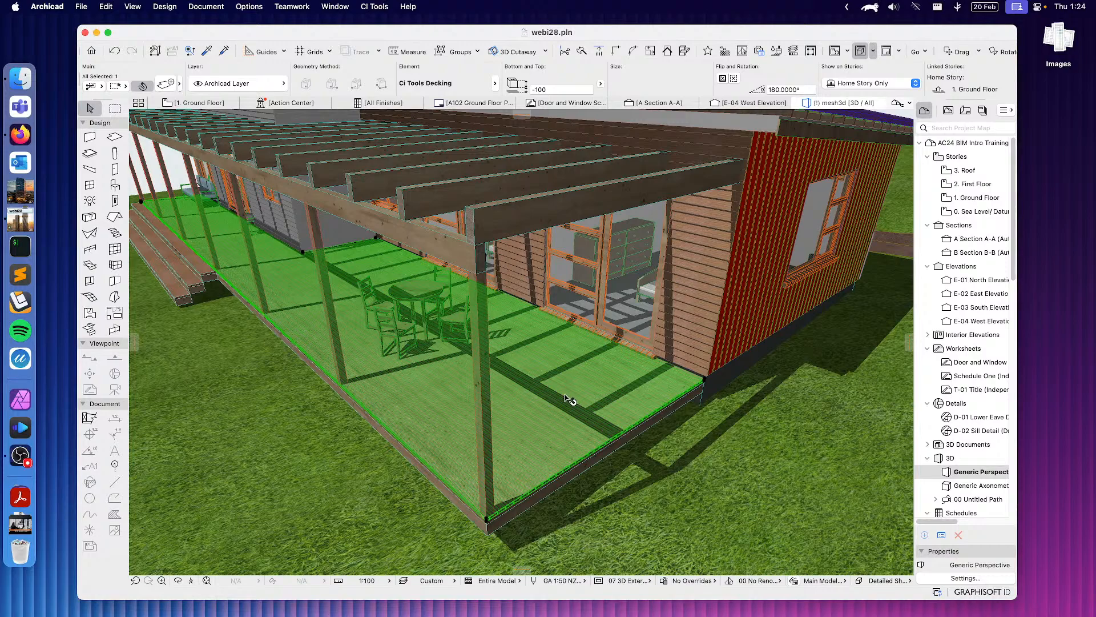
middle_click_drag(562, 392, 251, 125, "shift")
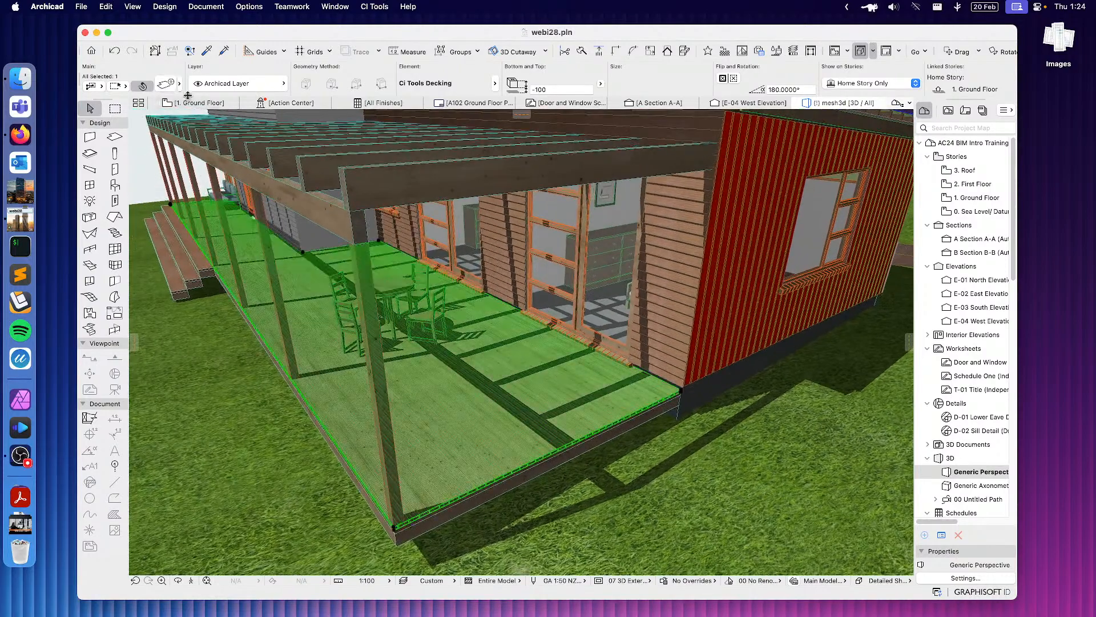
key("F2")
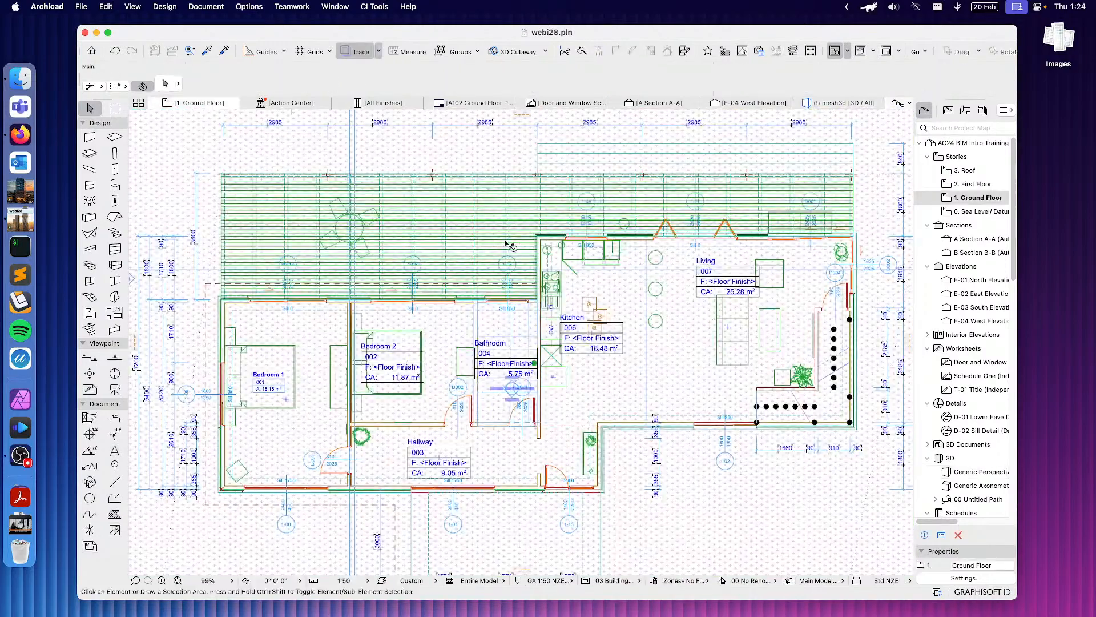
Rotate the board direction of the veranda decking on the floor plan to a diagonal by a rotation angle of 315°
middle_click_drag(410, 224, 443, 276)
left_click(496, 266)
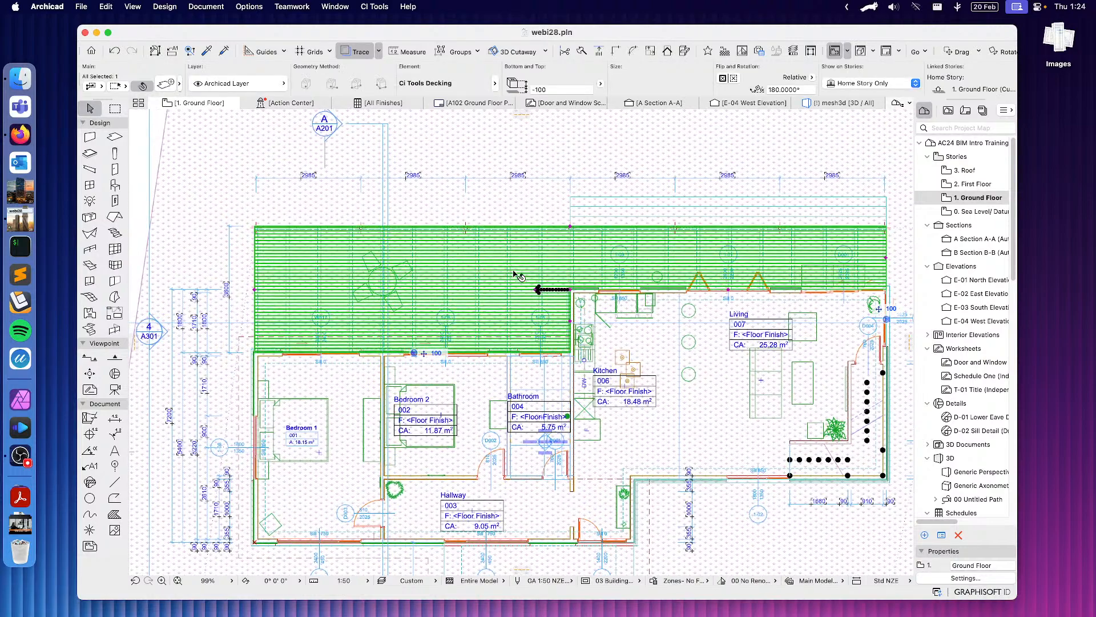
scroll(572, 282, "up", 5)
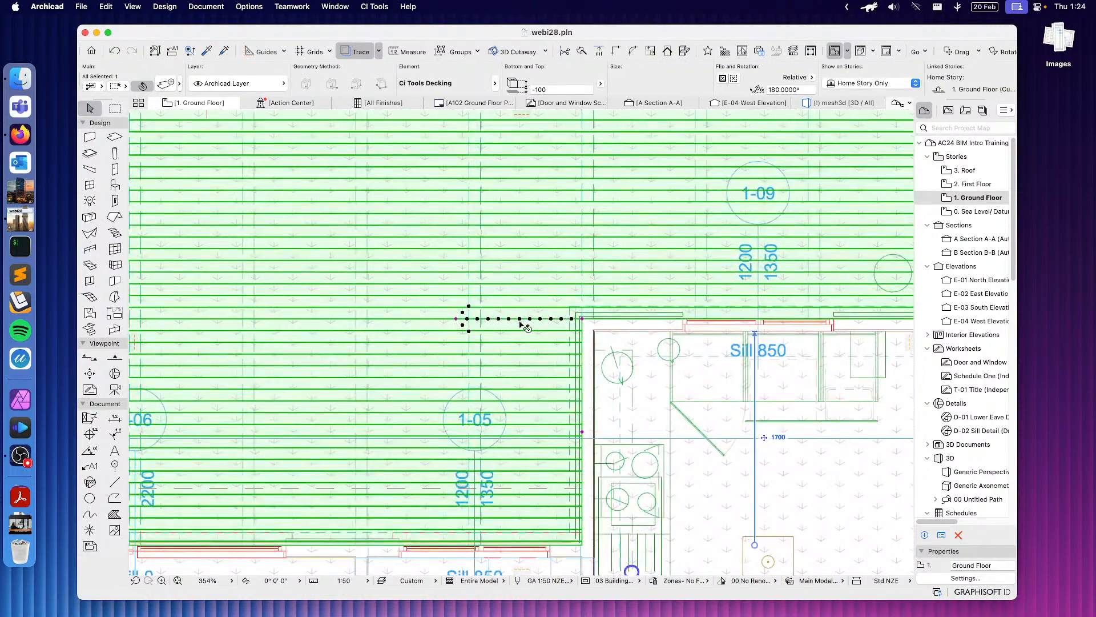
scroll(498, 331, "down", 2)
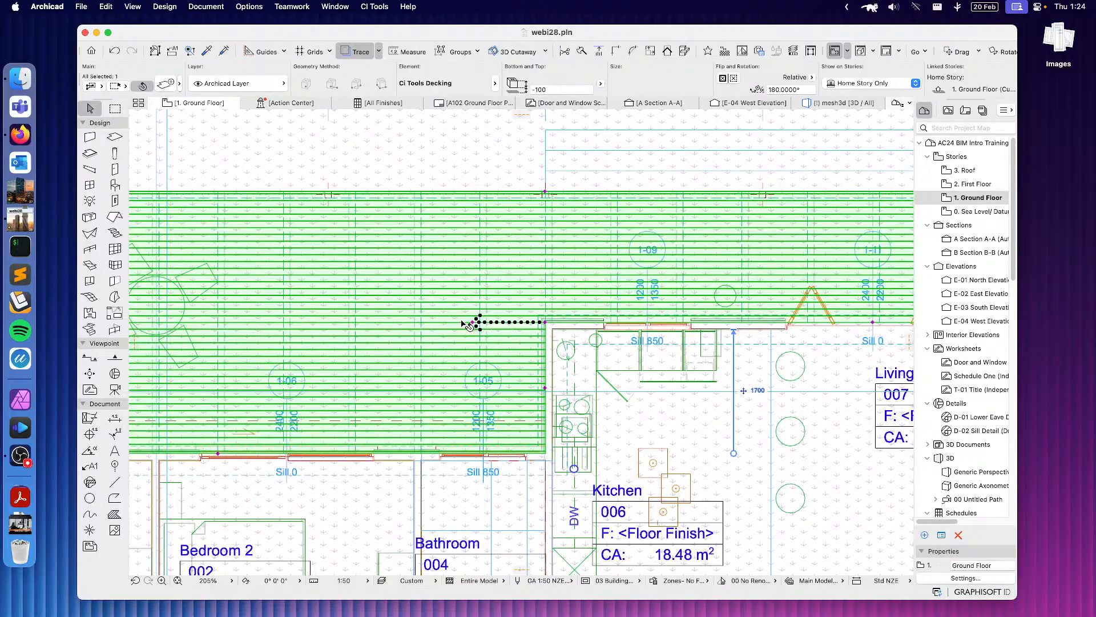
left_click(474, 323)
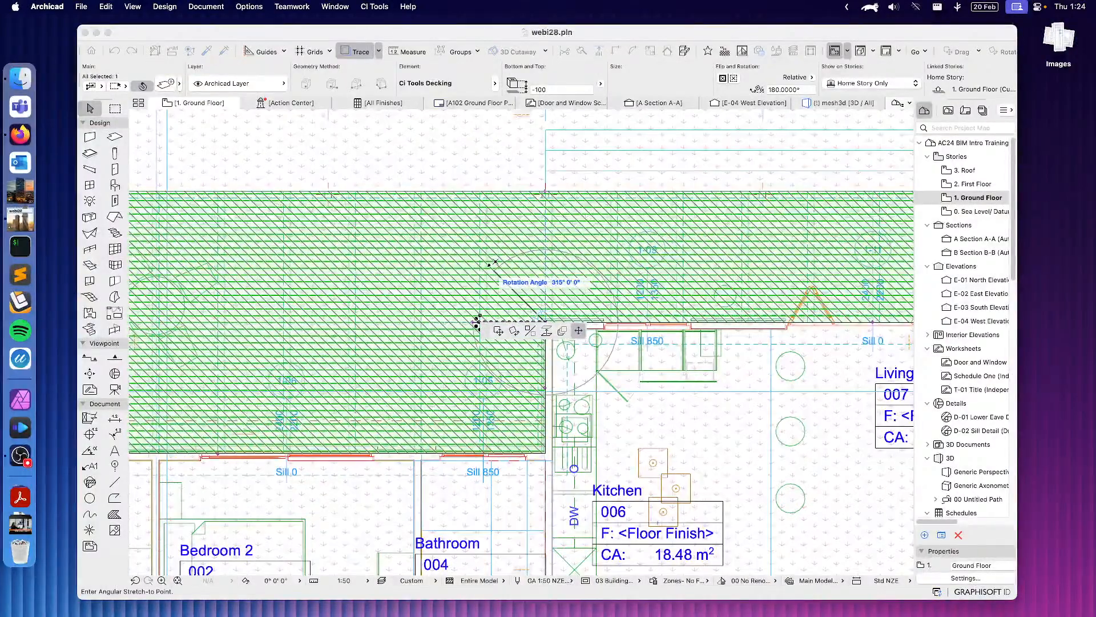
left_click(495, 262)
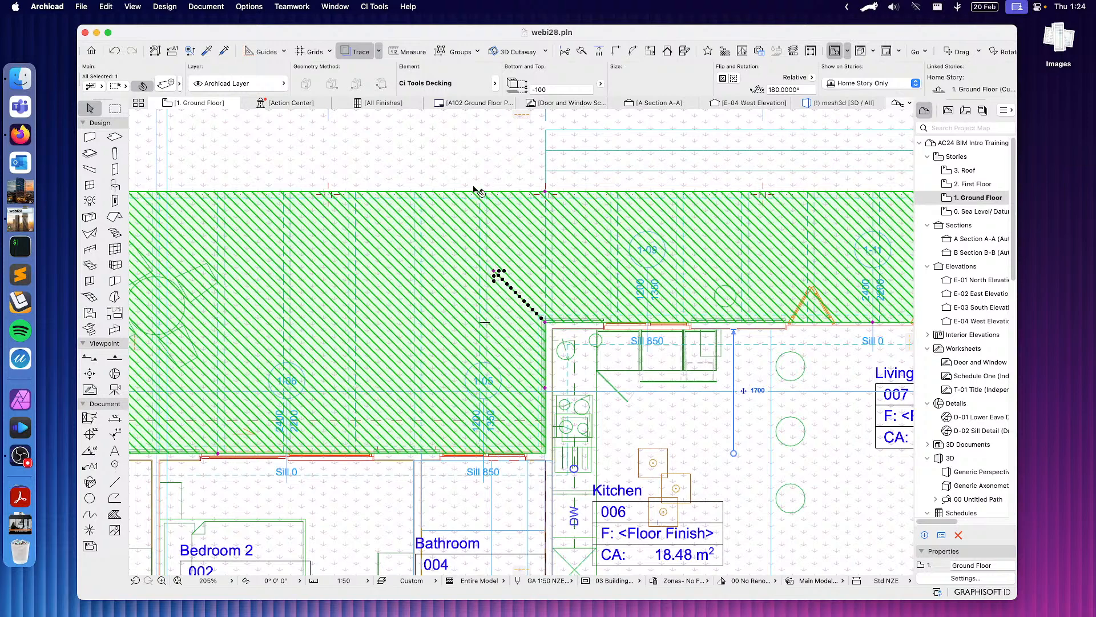
Examine the diagonal veranda decking in the 3D view and look through its covering settings
left_click(834, 104)
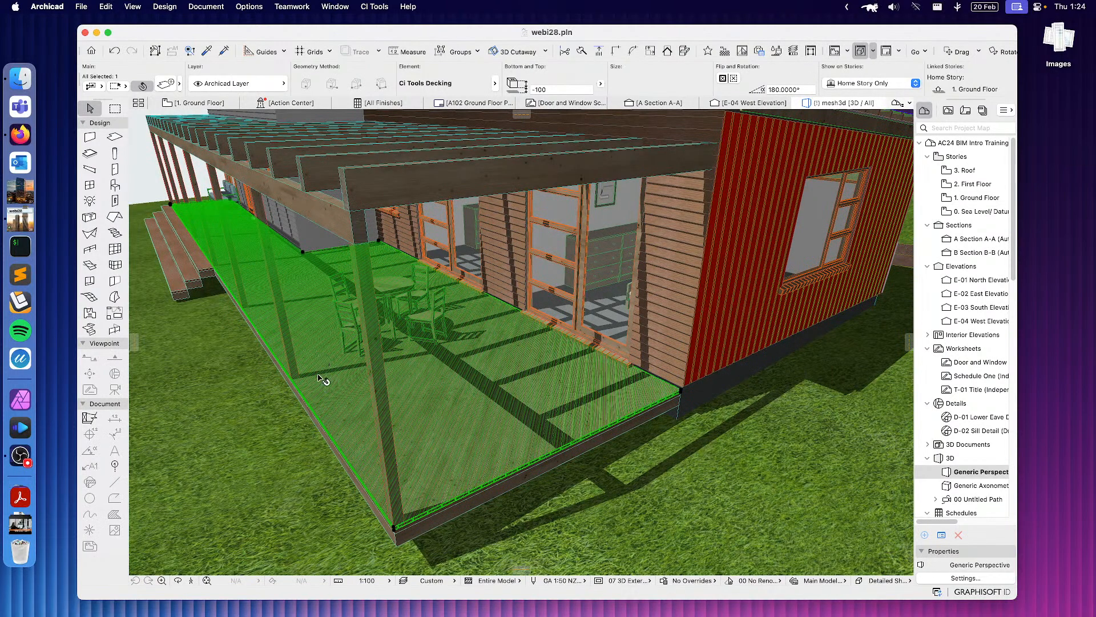
left_click(153, 177)
scroll(475, 436, "up", 3)
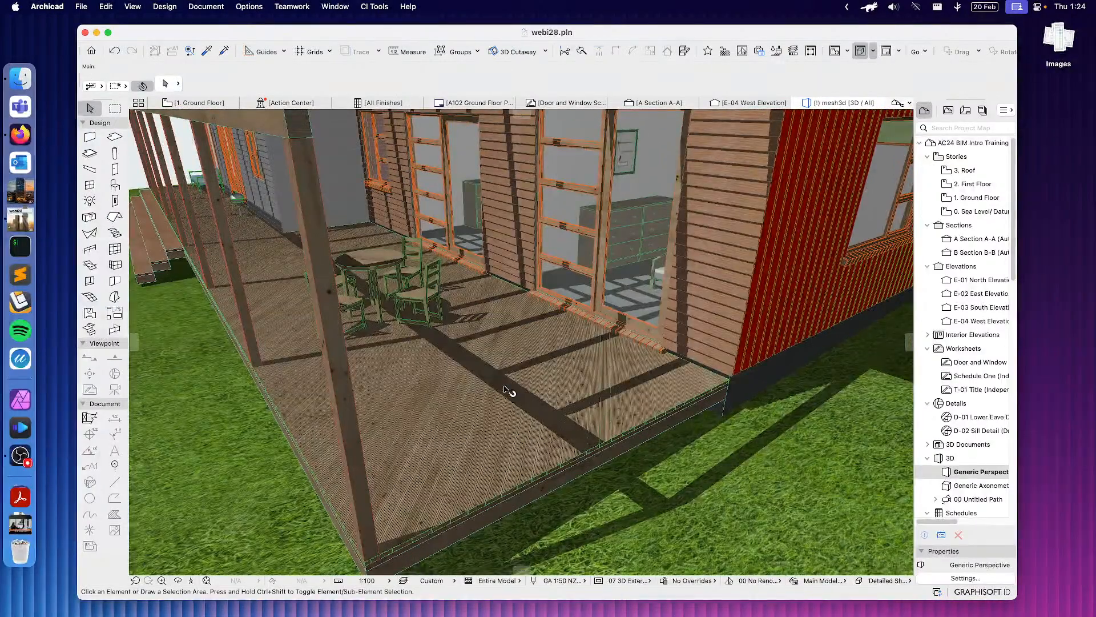
middle_click_drag(482, 367, 550, 375)
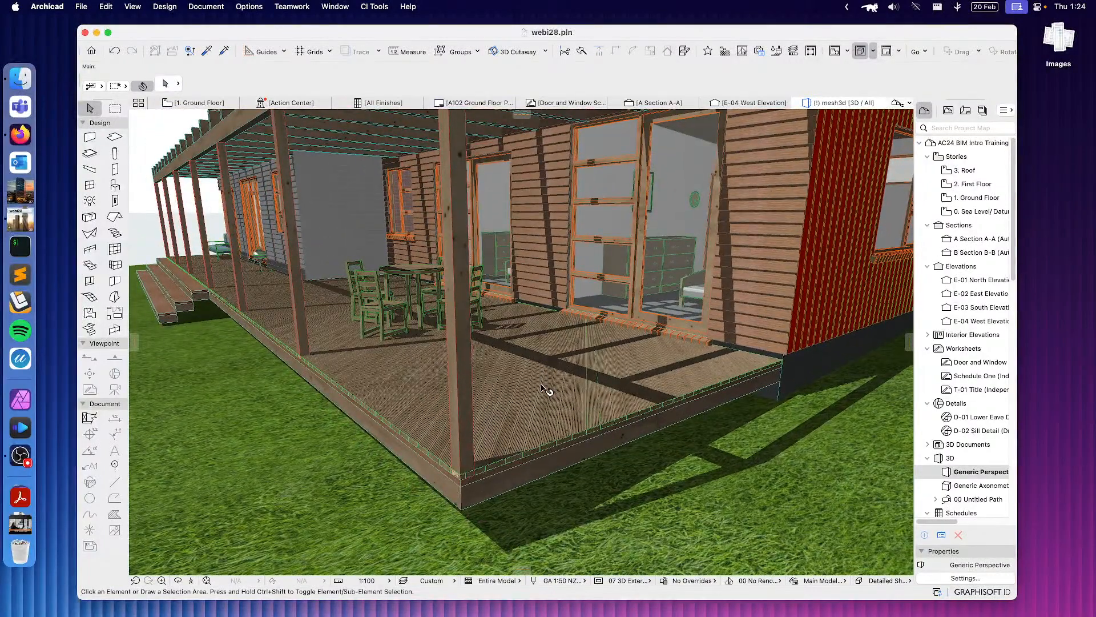
left_click(547, 390)
left_click(167, 84)
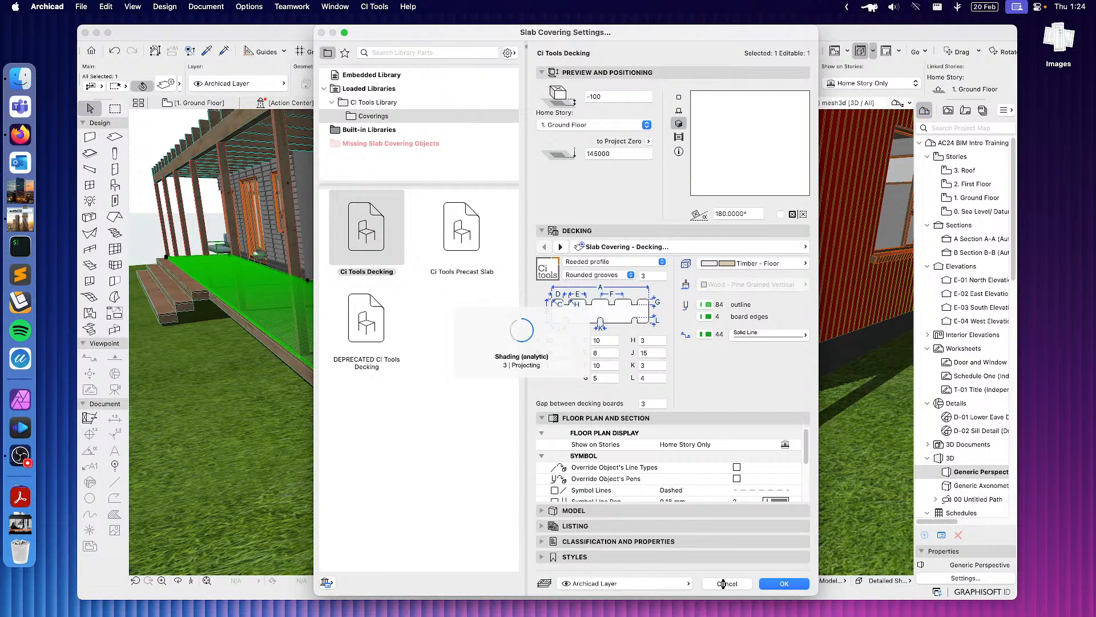
left_click(727, 584)
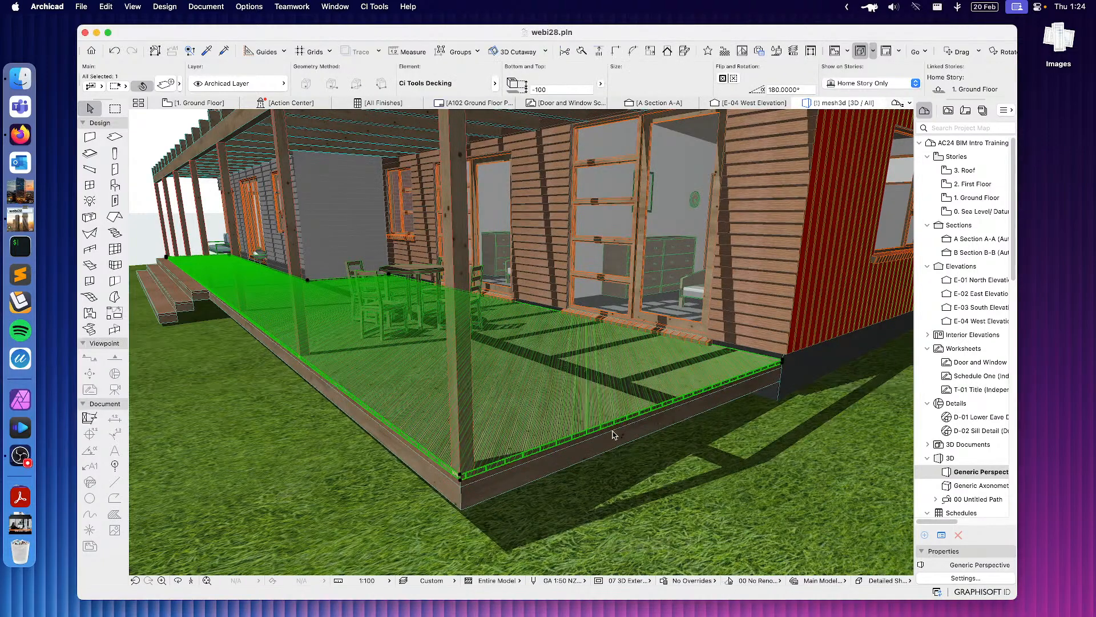
Delete the decking covering from the veranda slab in the 3D model
middle_click_drag(558, 367, 555, 400, "shift")
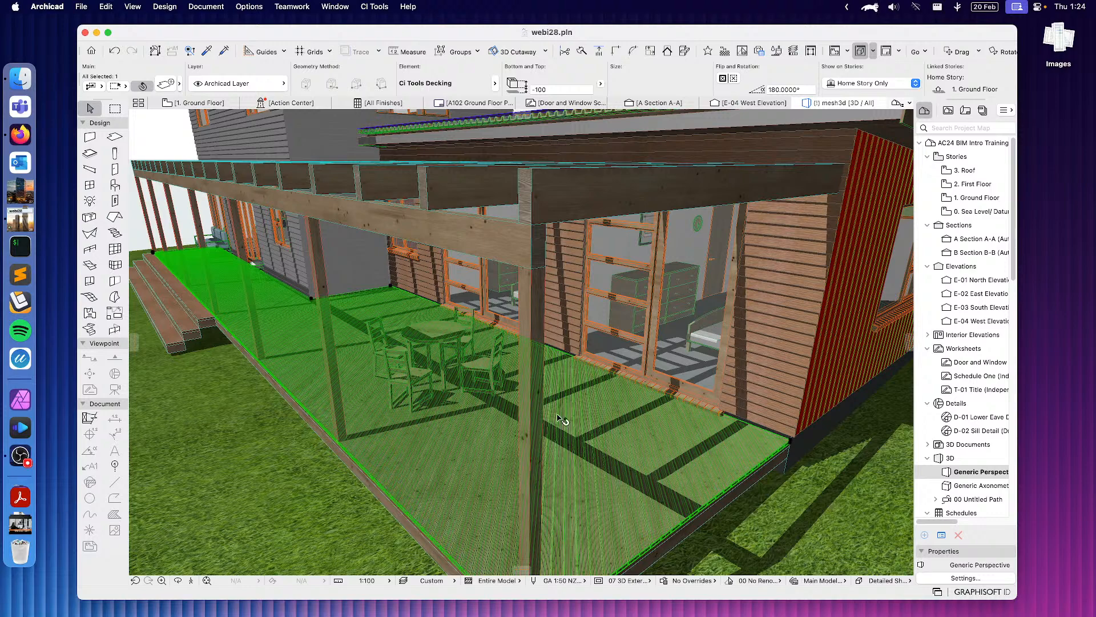
key("Escape")
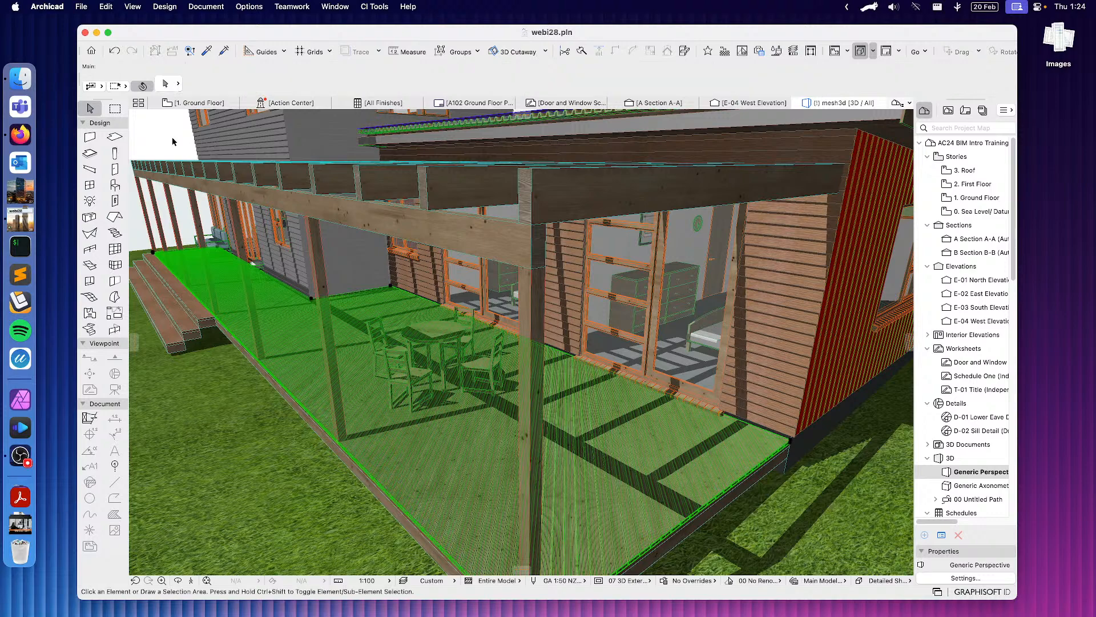
left_click(443, 464)
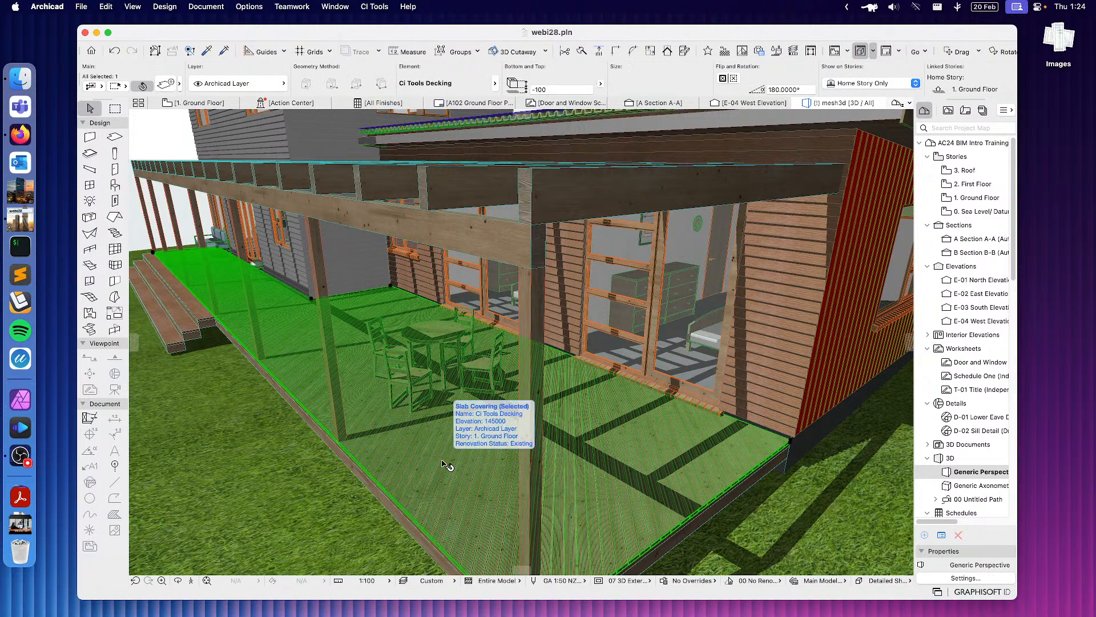
key("Delete")
middle_click_drag(471, 468, 585, 461, "shift")
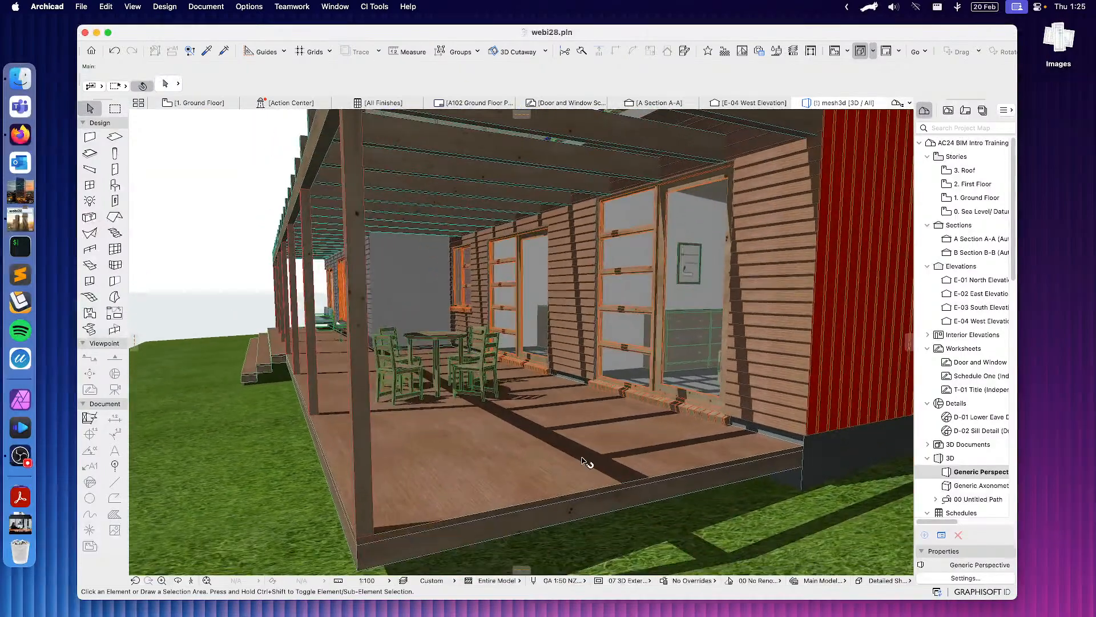
Start a slab covering on the bare veranda slab using the CI Tools Precast Slab object
left_click(561, 471)
left_click(371, 6)
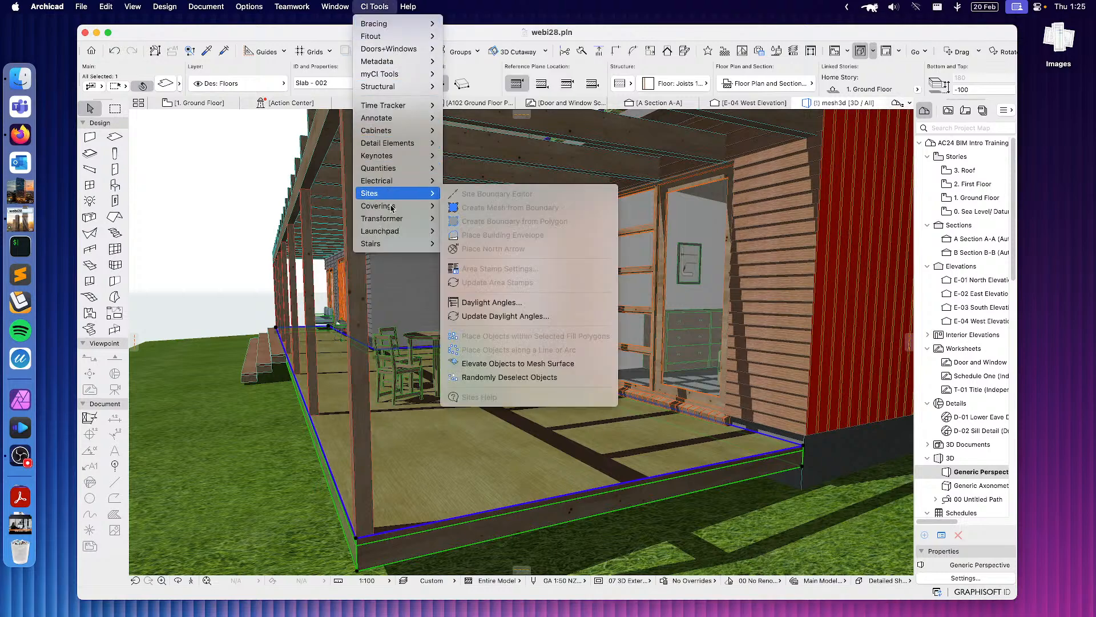
mouse_move(392, 207)
left_click(506, 234)
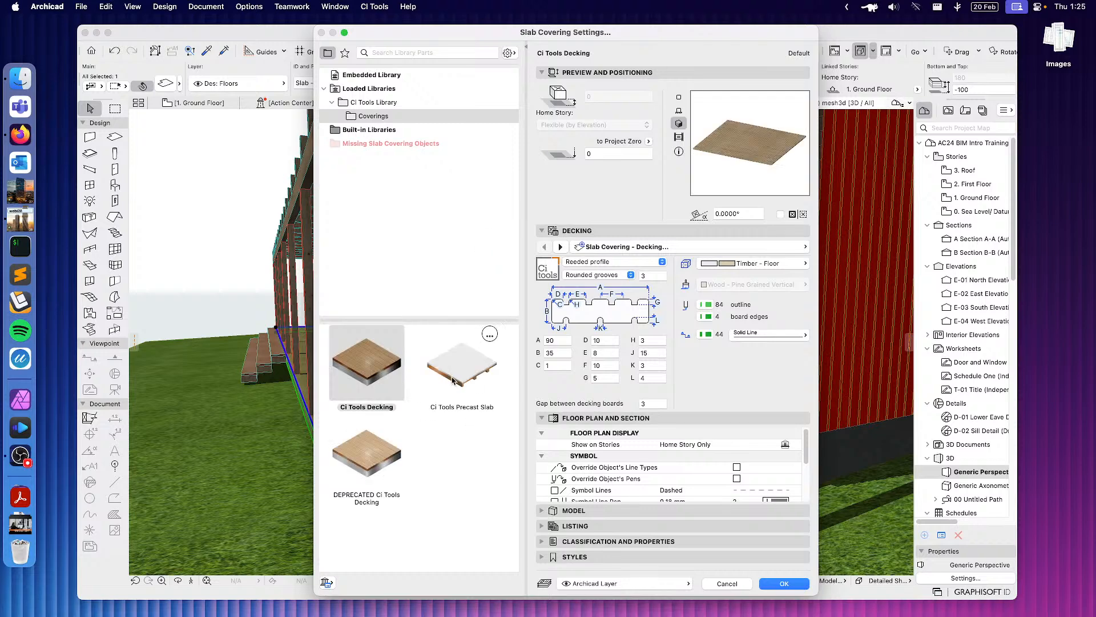
left_click(453, 381)
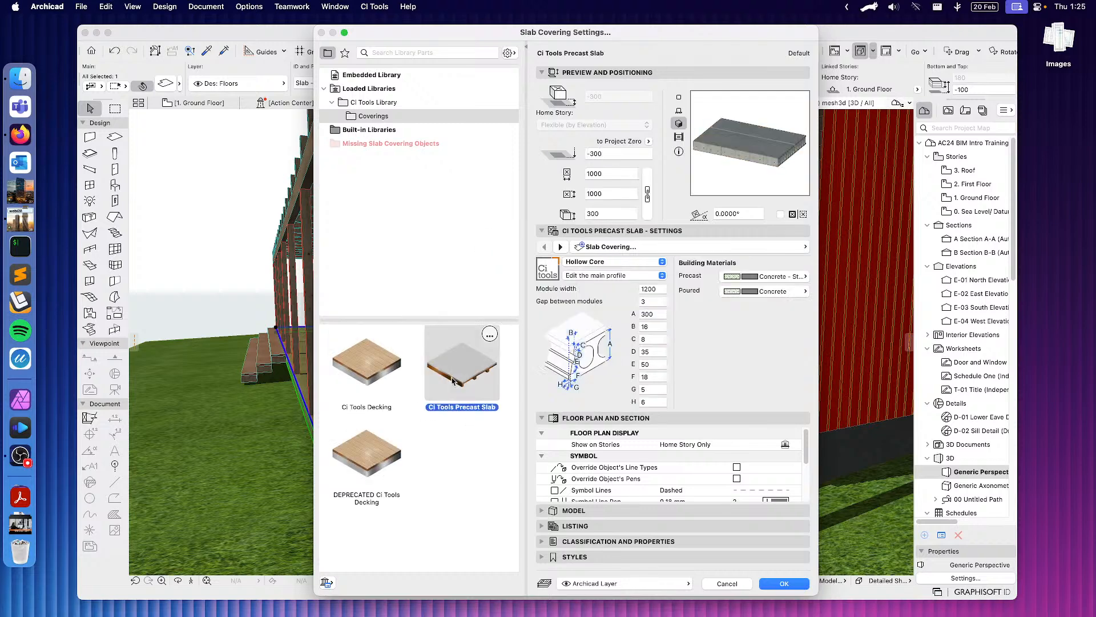
Try the Unispan, Interspan and Single Tee profiles for the precast slab
left_click(606, 261)
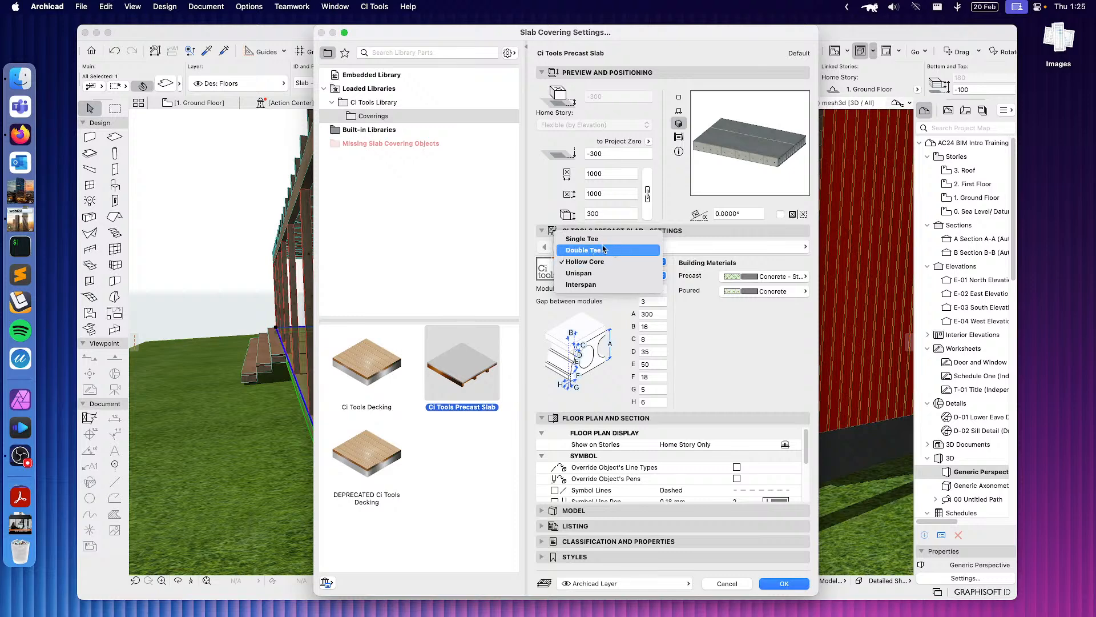
left_click(583, 274)
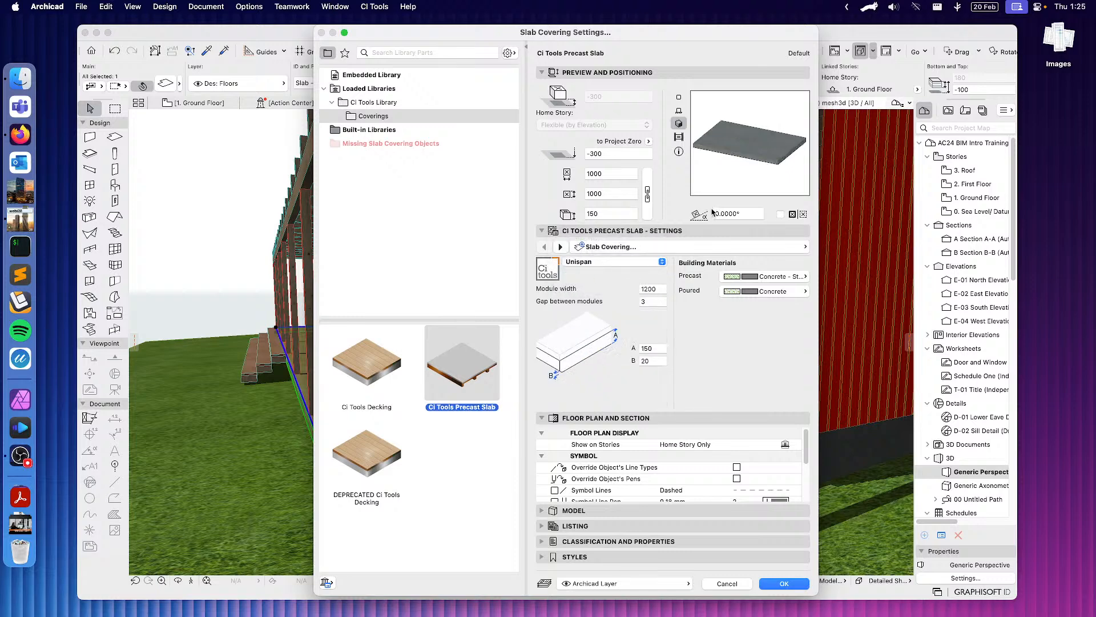
left_click(582, 263)
left_click(586, 275)
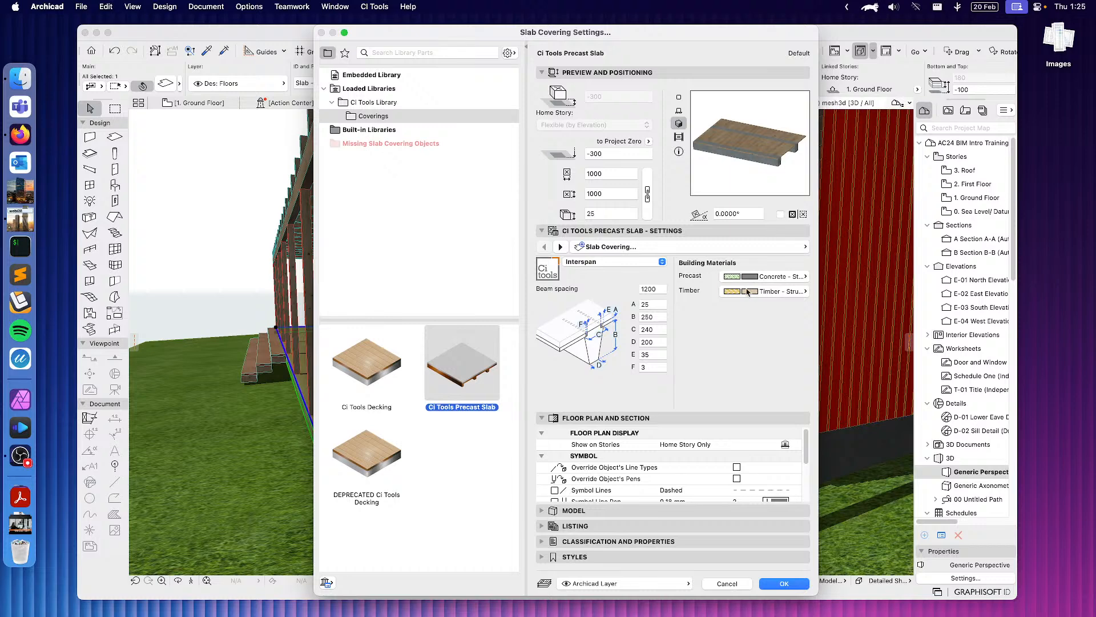
left_click(599, 263)
left_click(608, 217)
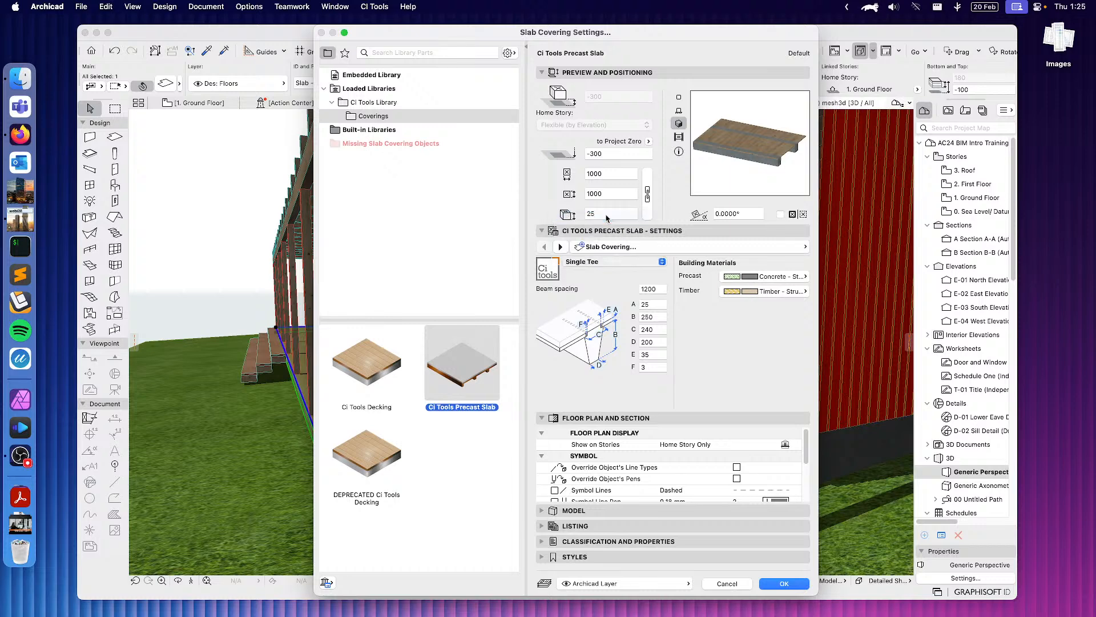
Set the precast slab to the Double Tee profile, create it on the veranda slab and select the new covering
left_click(617, 265)
left_click(587, 275)
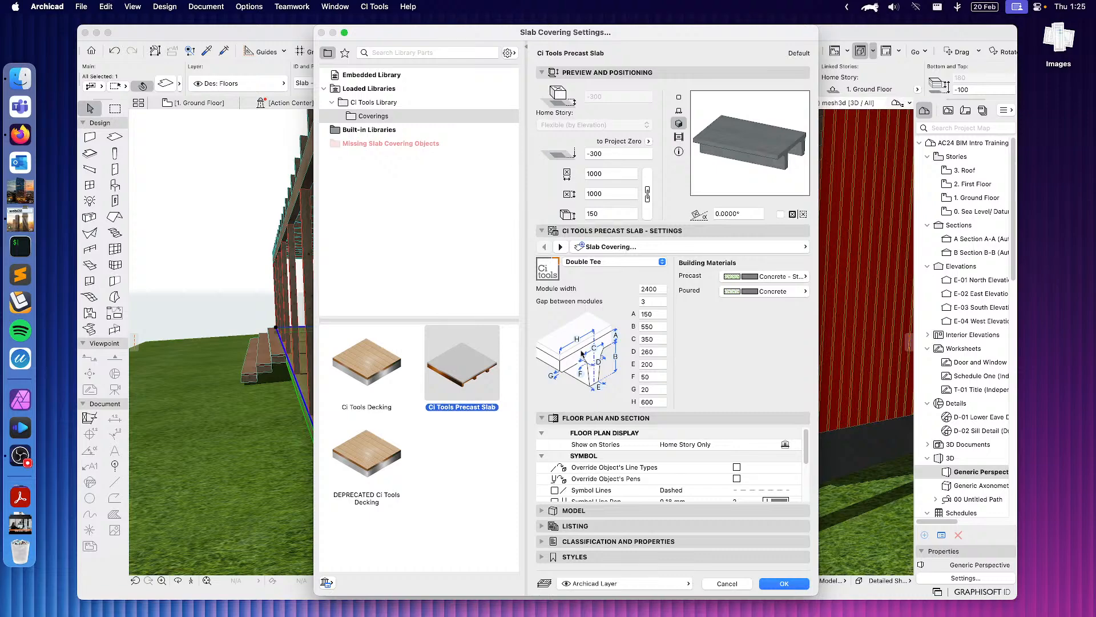
left_click(785, 583)
middle_click_drag(693, 533, 548, 404, "shift")
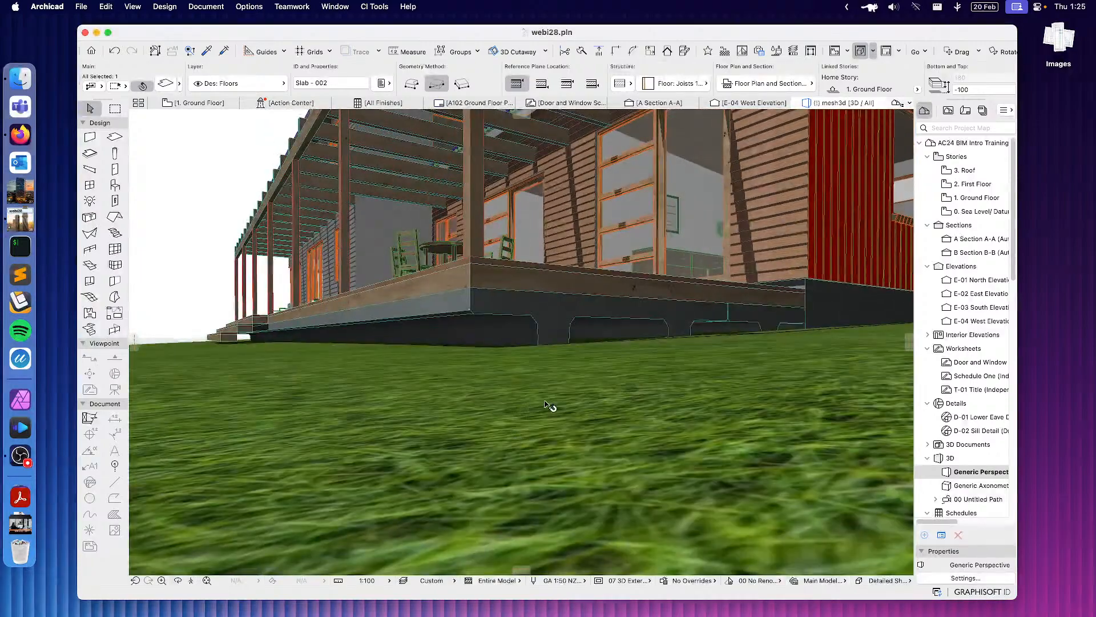
left_click(565, 323)
middle_click_drag(632, 308, 620, 472, "shift")
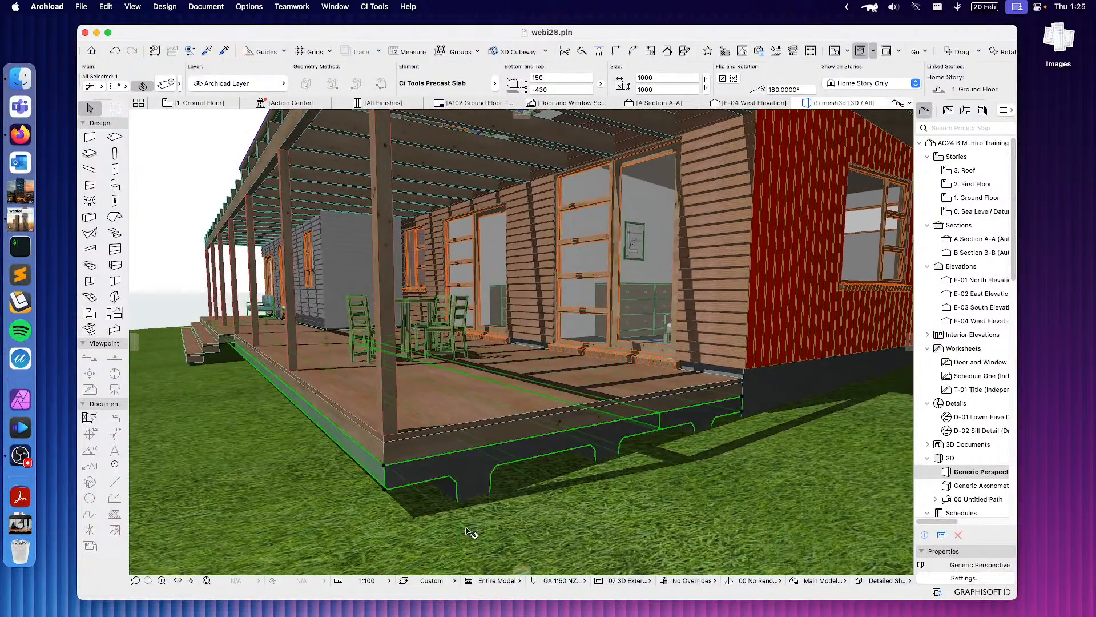
Hide the layer of the grass site mesh around the house
right_click(702, 541)
key("Escape")
left_click(770, 517)
right_click(769, 517)
scroll(846, 531, "down", 5)
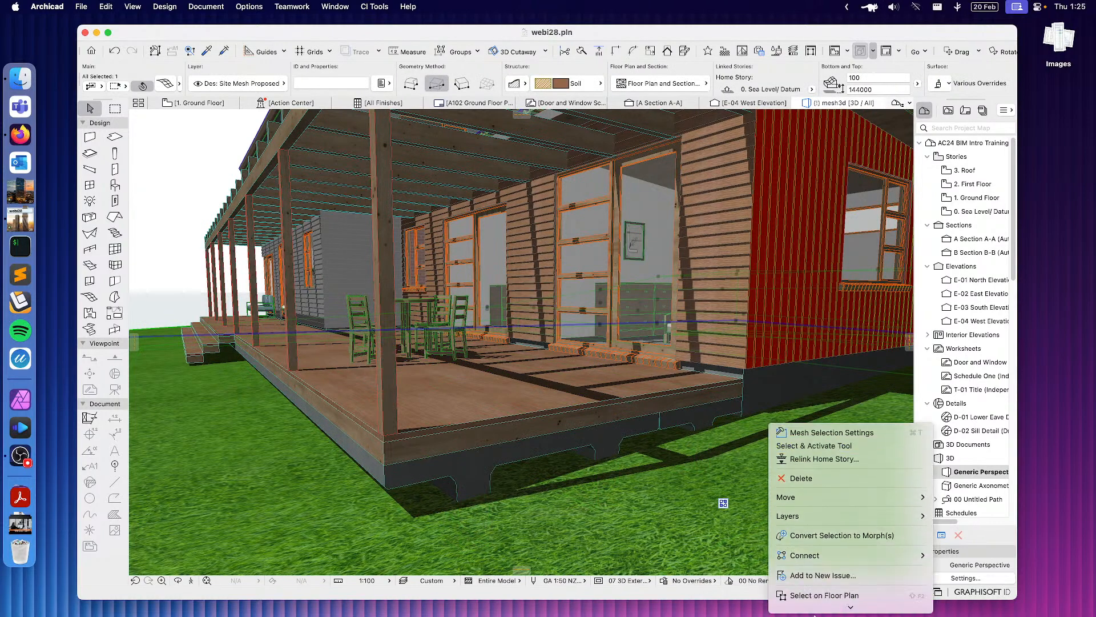
mouse_move(868, 441)
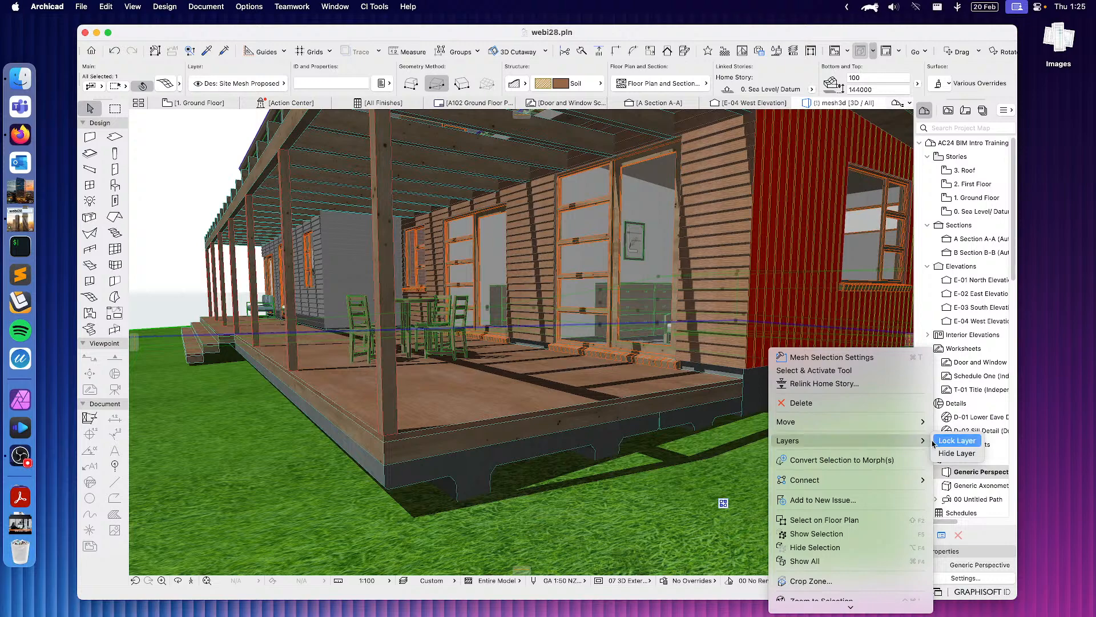
left_click(950, 454)
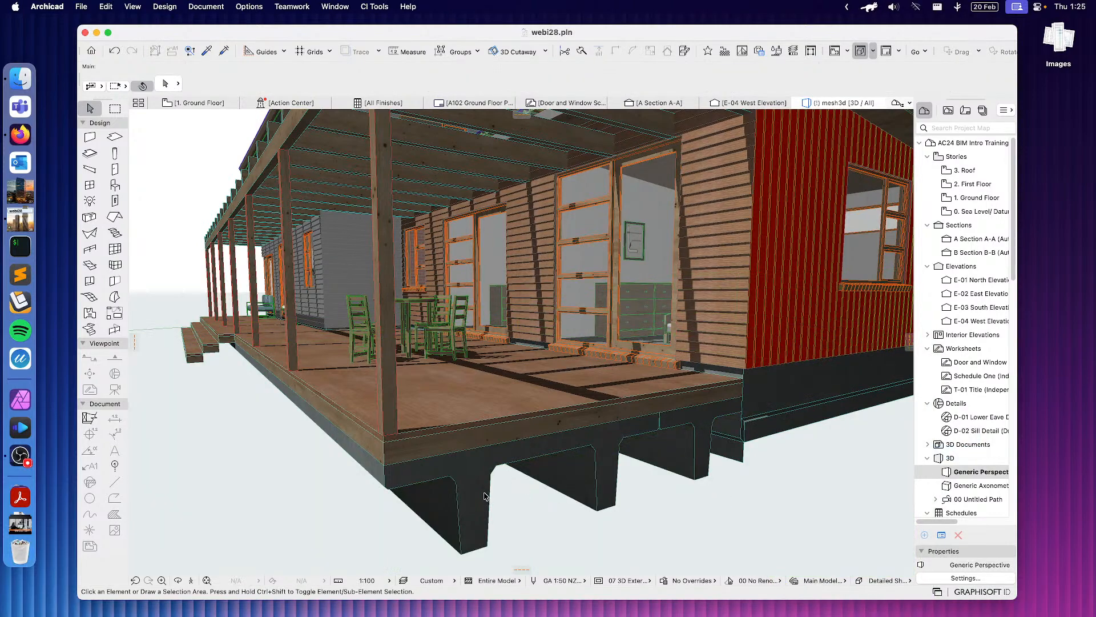
Inspect the double tee precast covering beneath the veranda from several angles and delete it
left_click(493, 509)
scroll(502, 505, "up", 5)
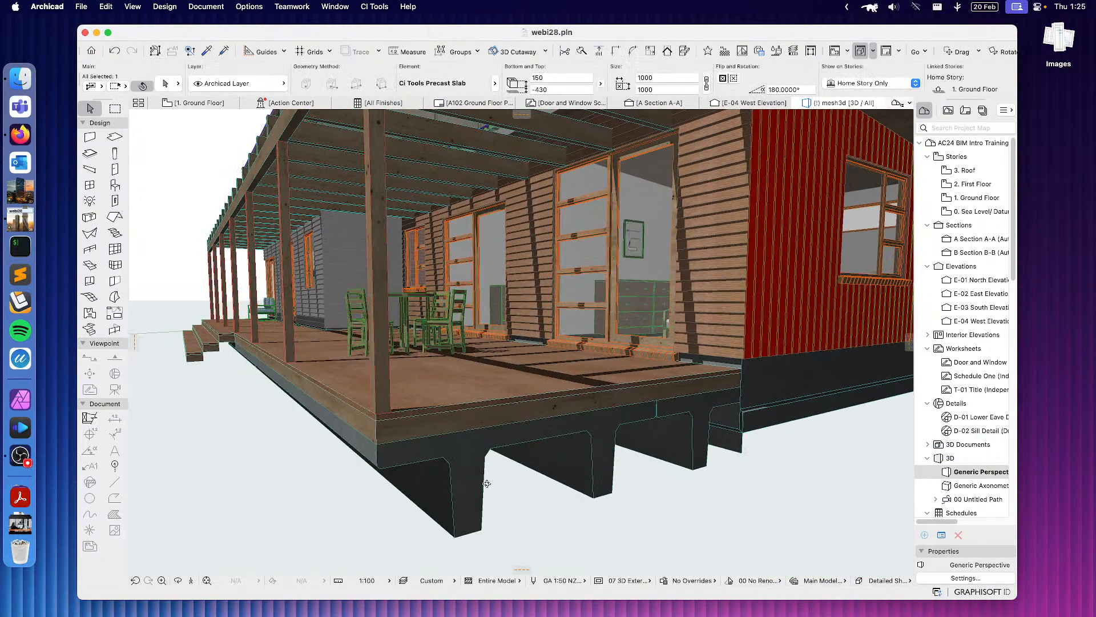
middle_click_drag(450, 471, 454, 369, "shift")
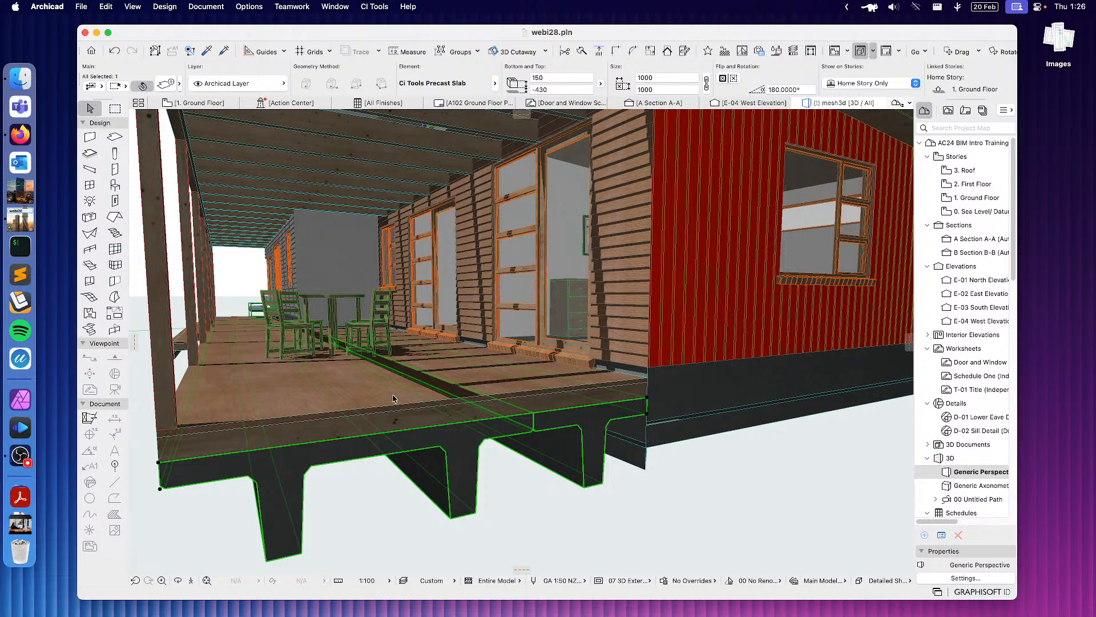
middle_click_drag(429, 408, 560, 452, "shift")
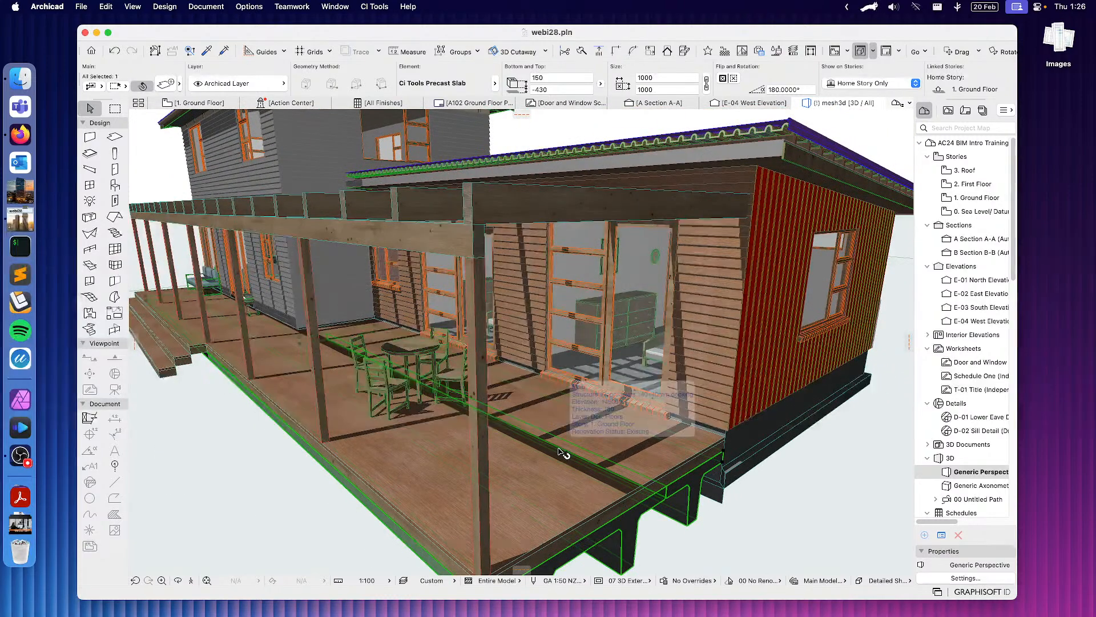
key("Escape")
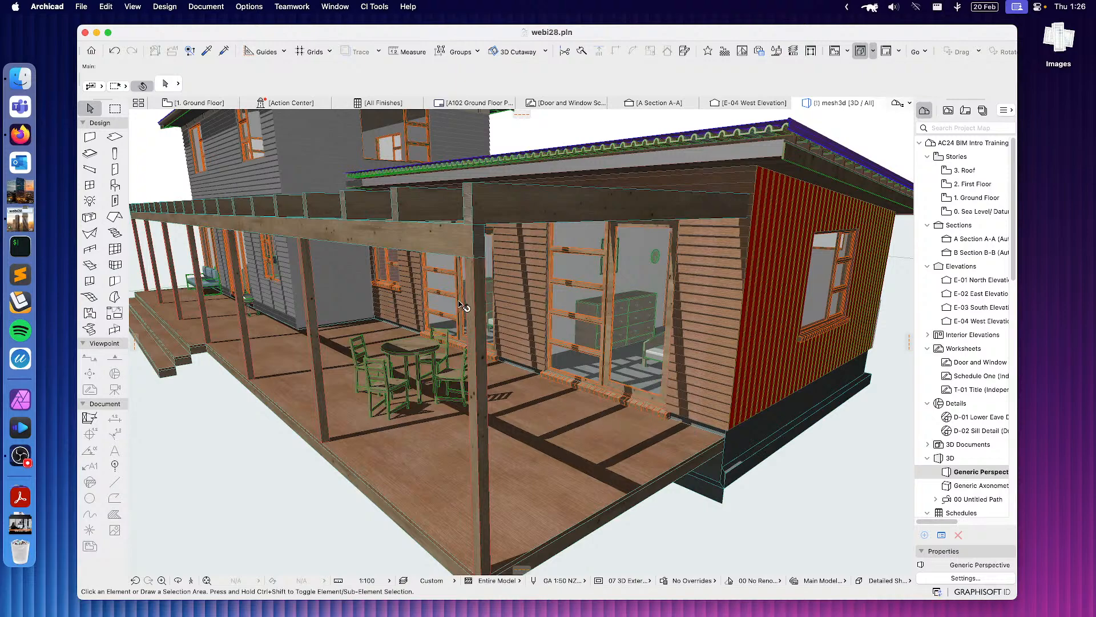
Open the column covering settings for the timber column at the outer corner of the veranda
left_click(474, 336)
middle_click_drag(484, 402, 476, 340, "shift")
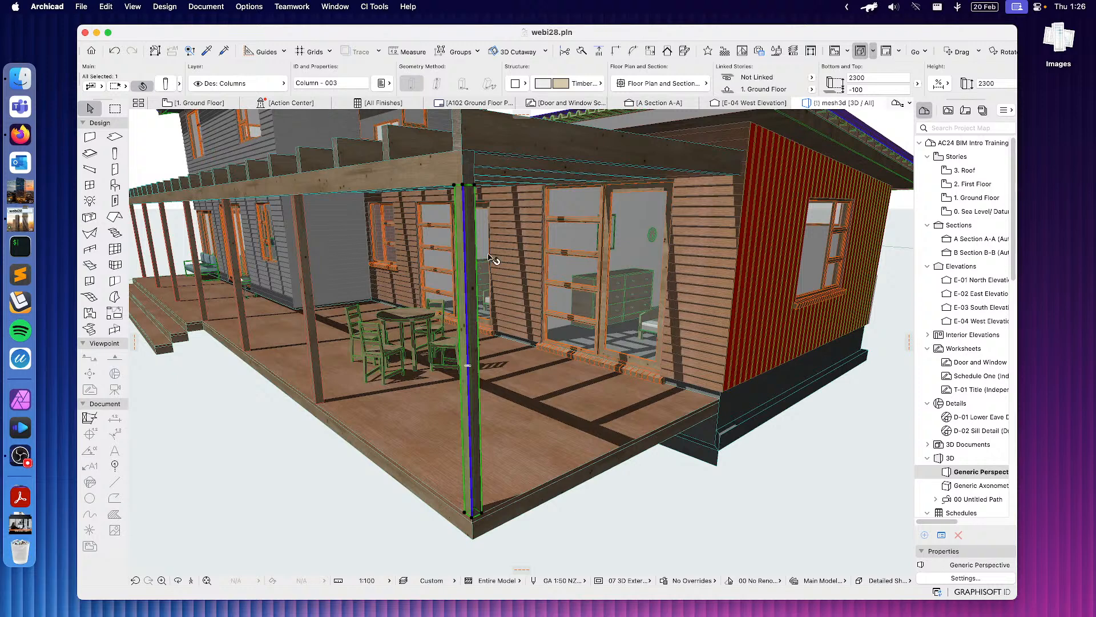
left_click(372, 7)
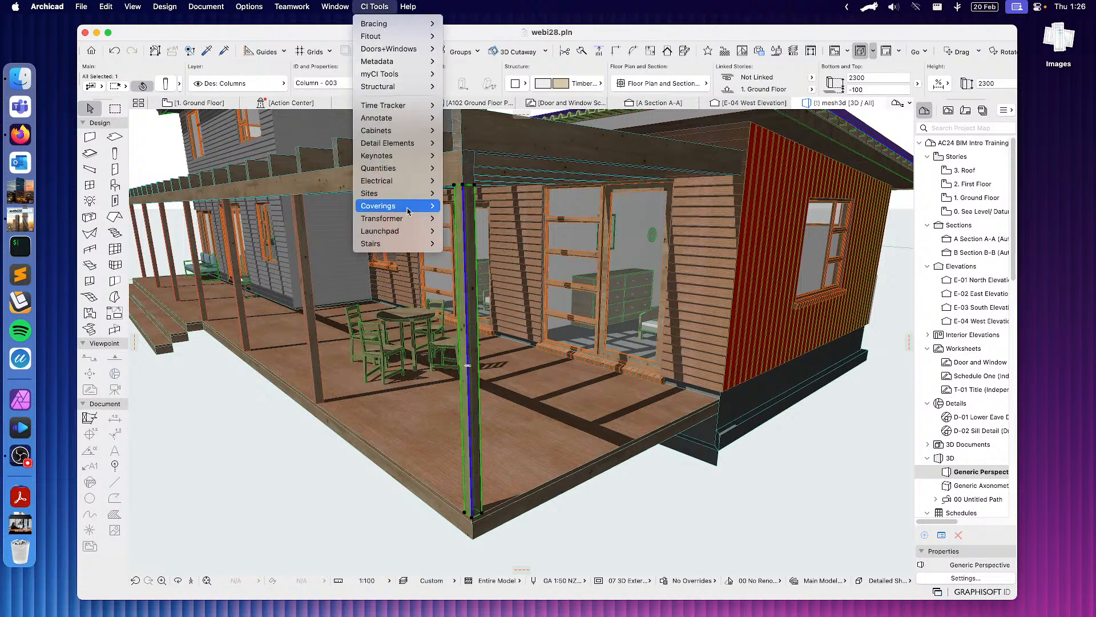
mouse_move(403, 205)
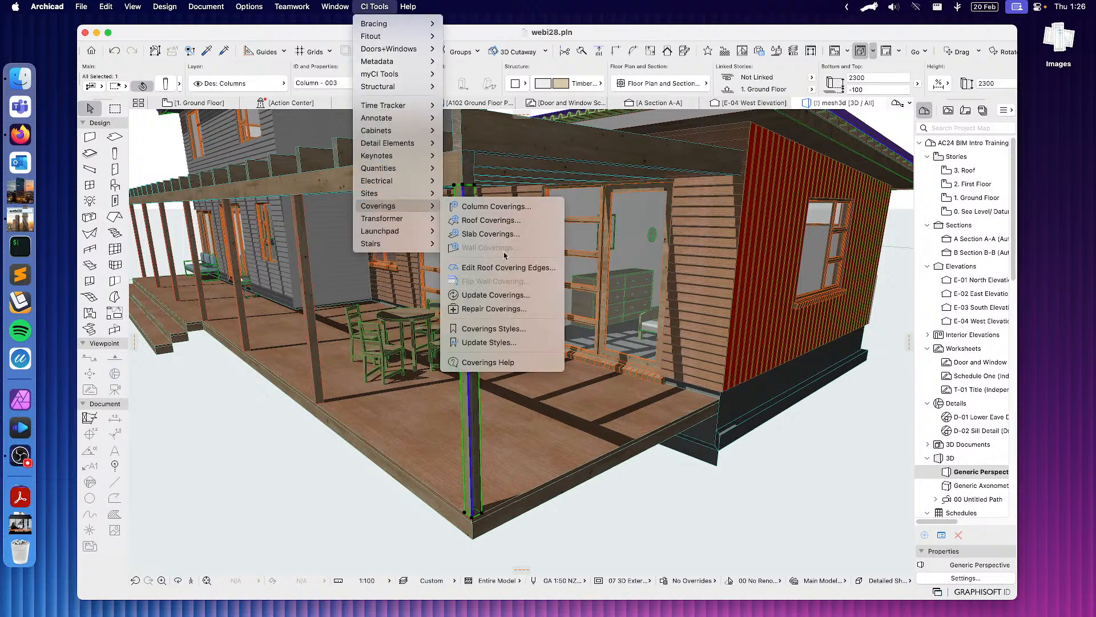
left_click(490, 212)
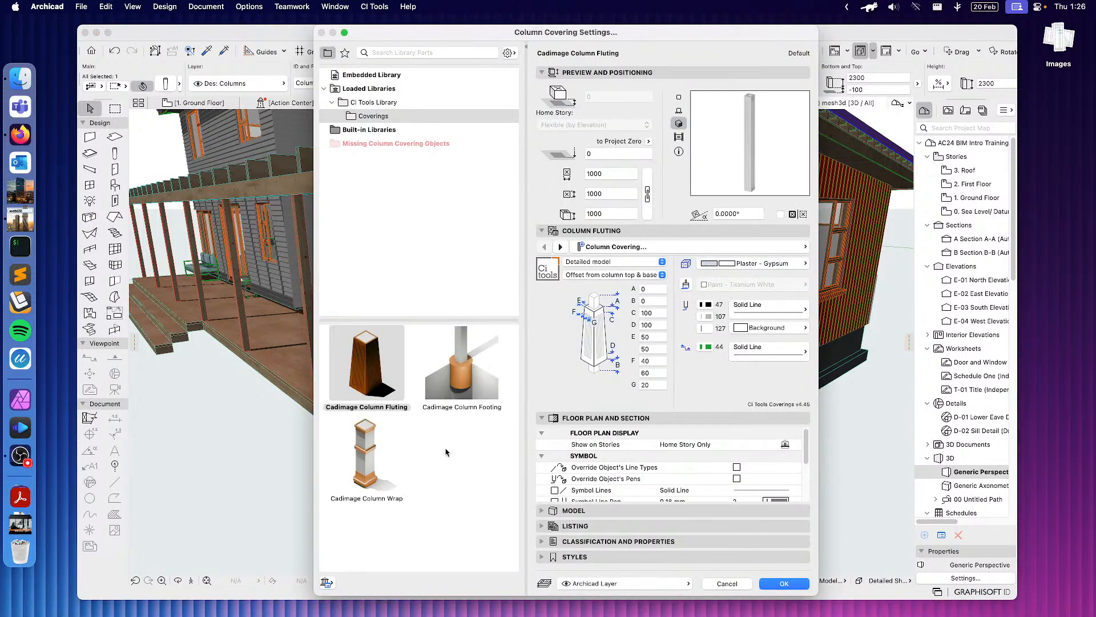
mouse_move(405, 462)
Create a Cadimage Column Fluting covering with the Detailed model option on the selected corner column
left_click(666, 247)
left_click(666, 248)
left_click(690, 249)
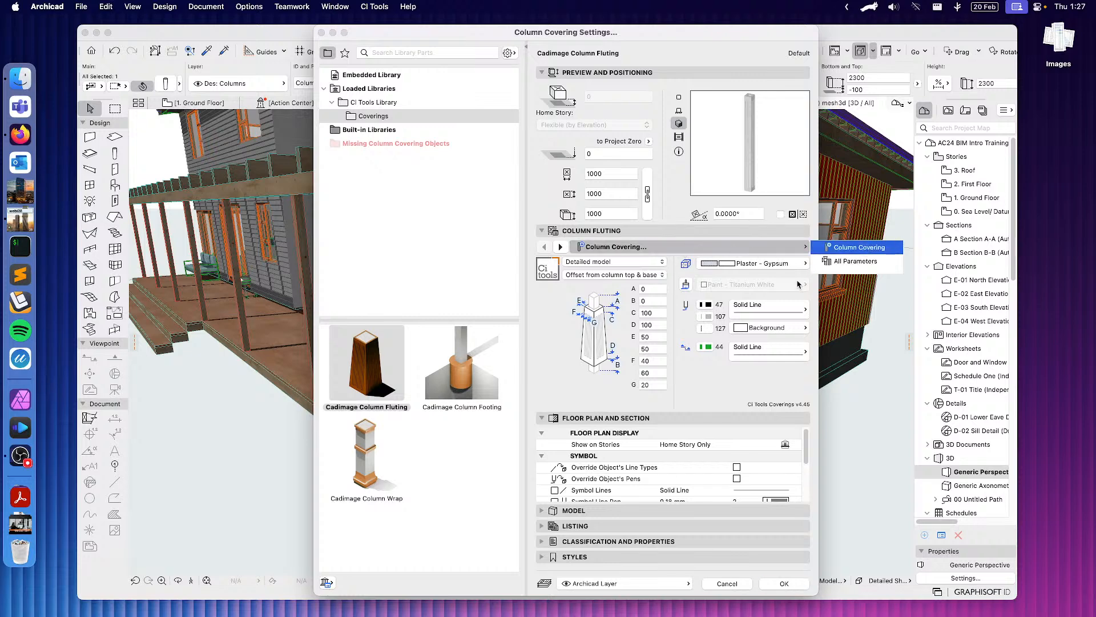
left_click(769, 287)
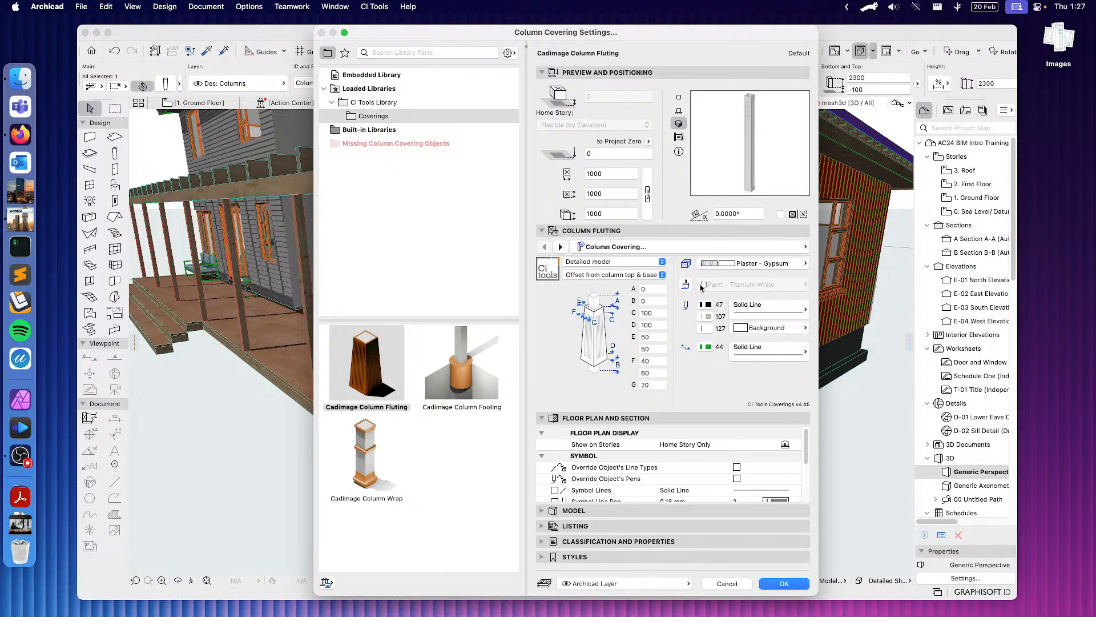
left_click(606, 262)
left_click(609, 262)
left_click(787, 585)
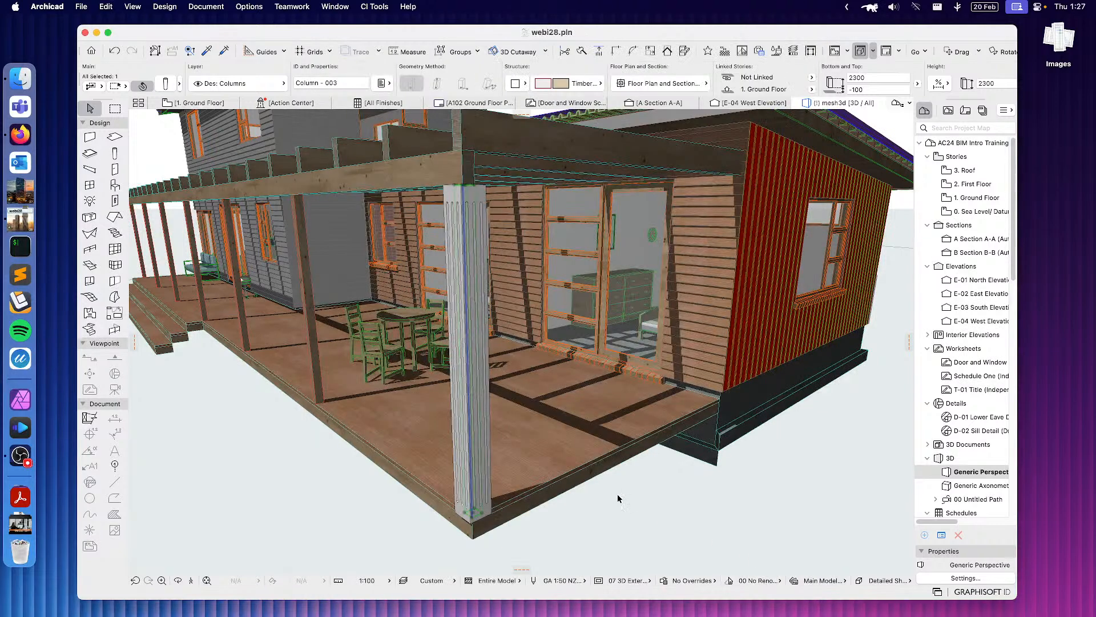
Try stretching the top of the column fluting outwards to thicken it, and undo the stretch
middle_click_drag(498, 387, 521, 370, "shift")
scroll(558, 440, "up", 3)
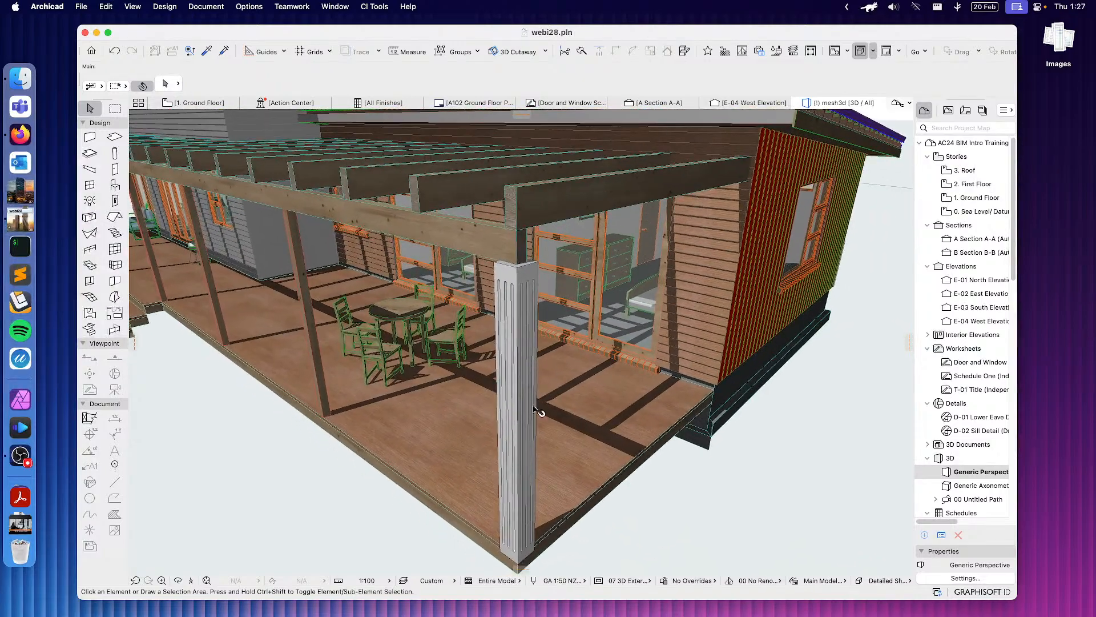
middle_click_drag(543, 465, 524, 425, "shift")
scroll(526, 425, "up", 3)
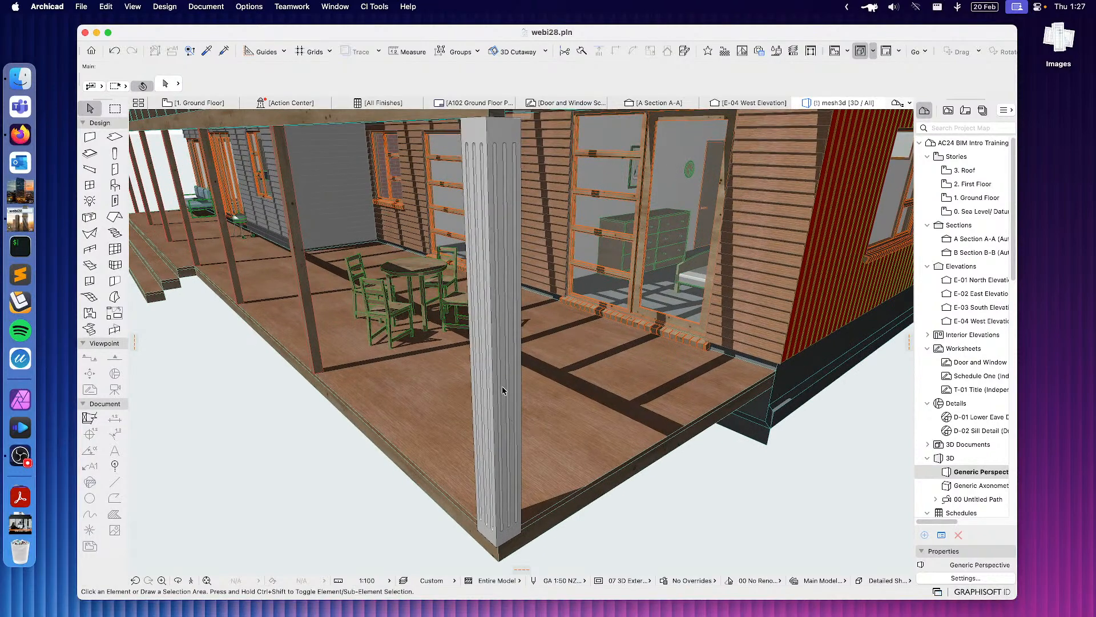
left_click(506, 392)
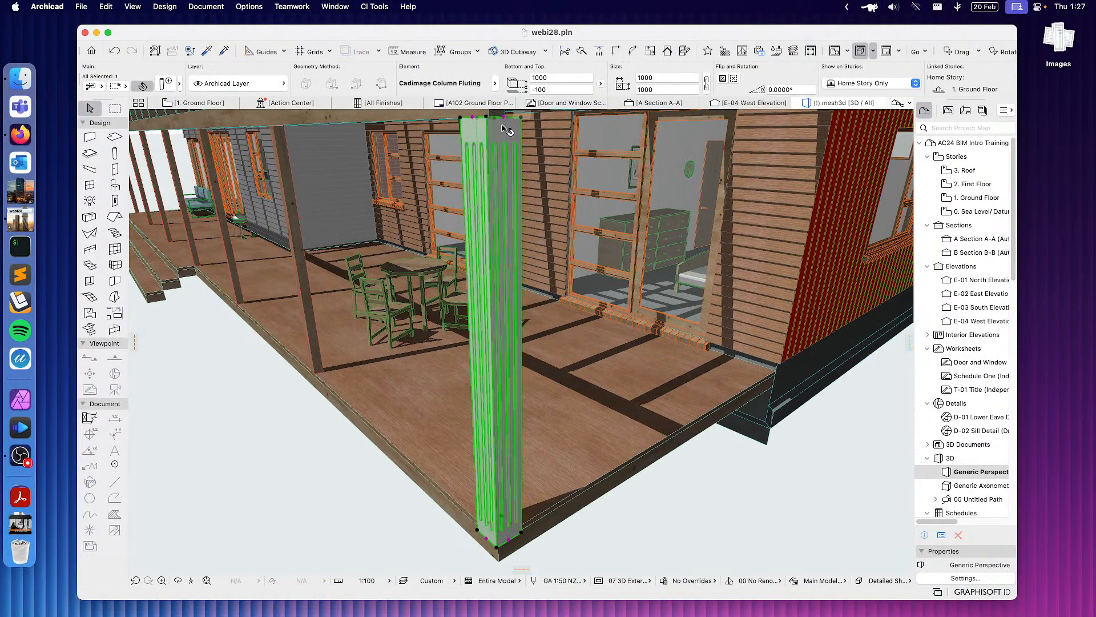
scroll(527, 216, "up", 3)
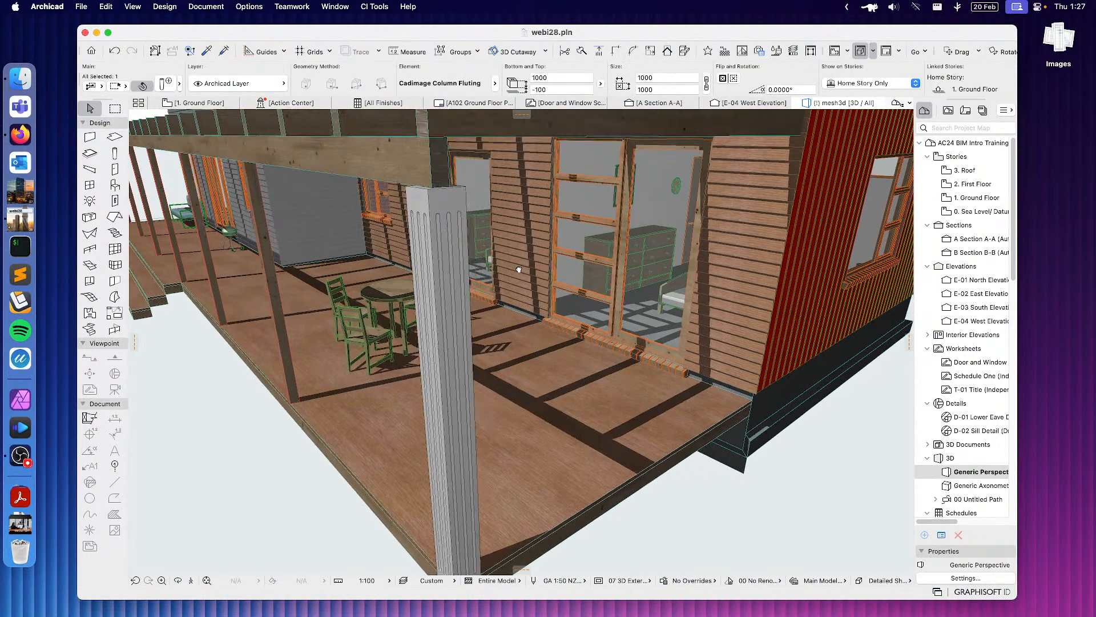
left_click(448, 189)
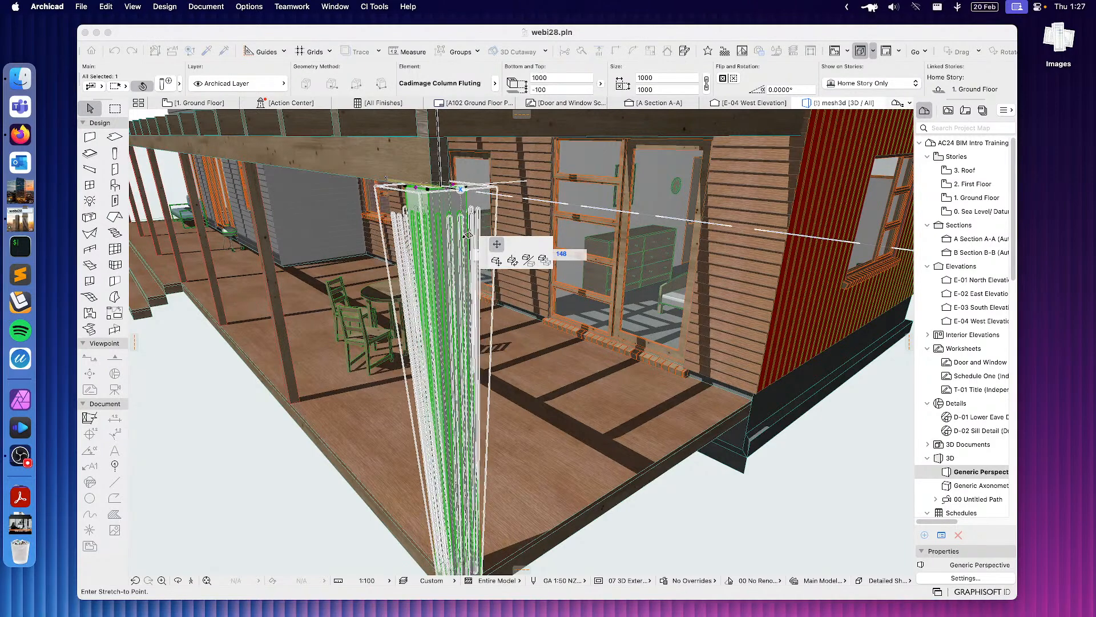
left_click(467, 234)
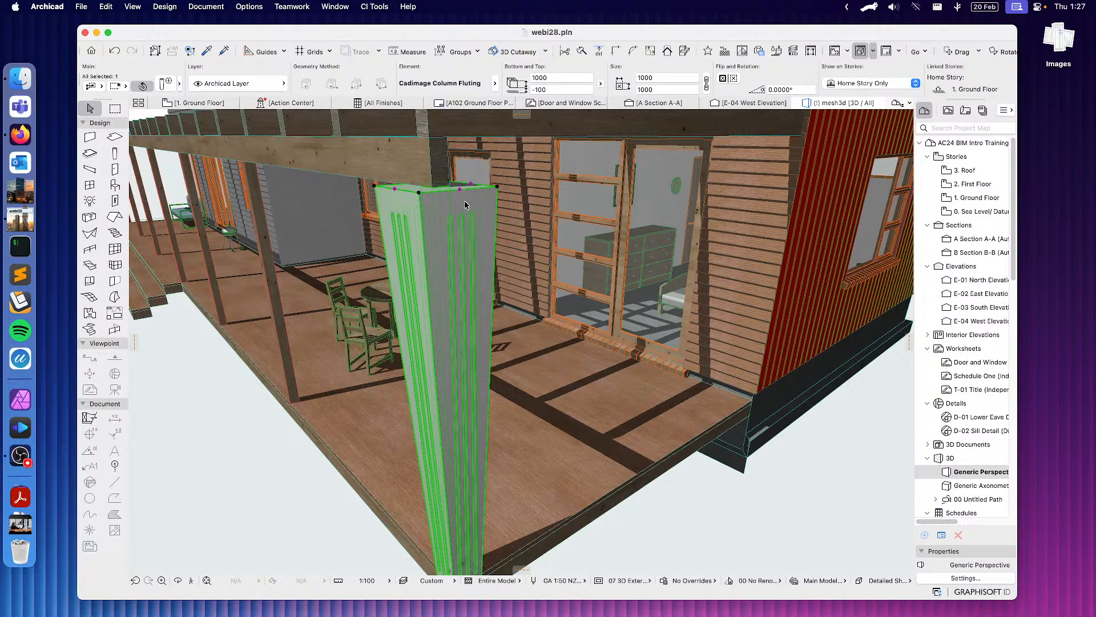
key("super+z")
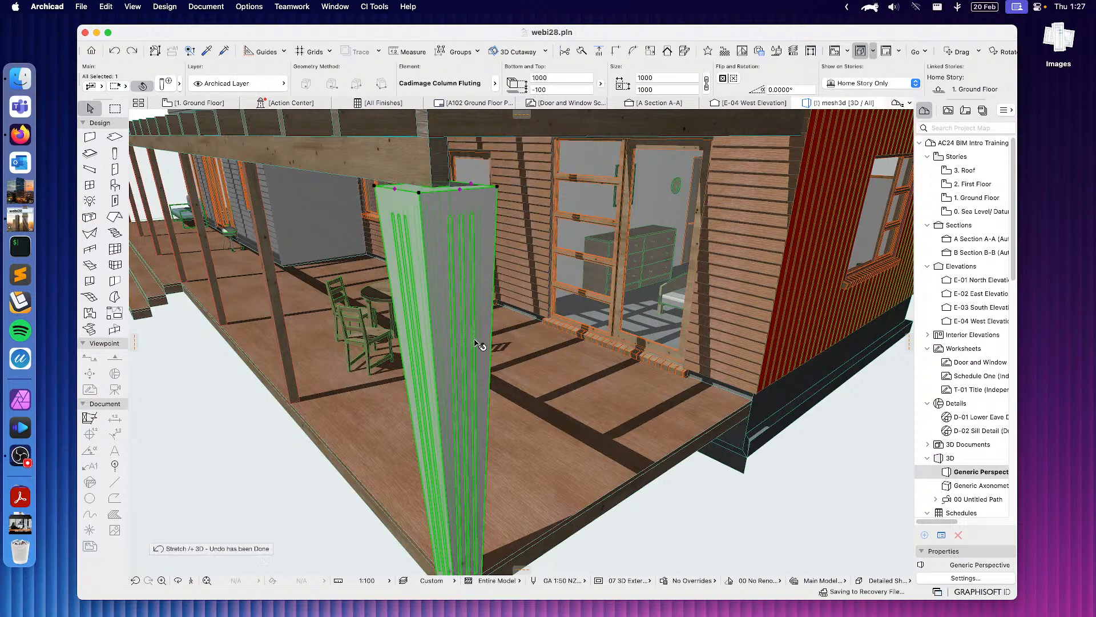
Stretch the base of the column fluting outwards to a base wrapping thickness of about 177 mm
scroll(474, 314, "down", 5)
left_click(460, 403)
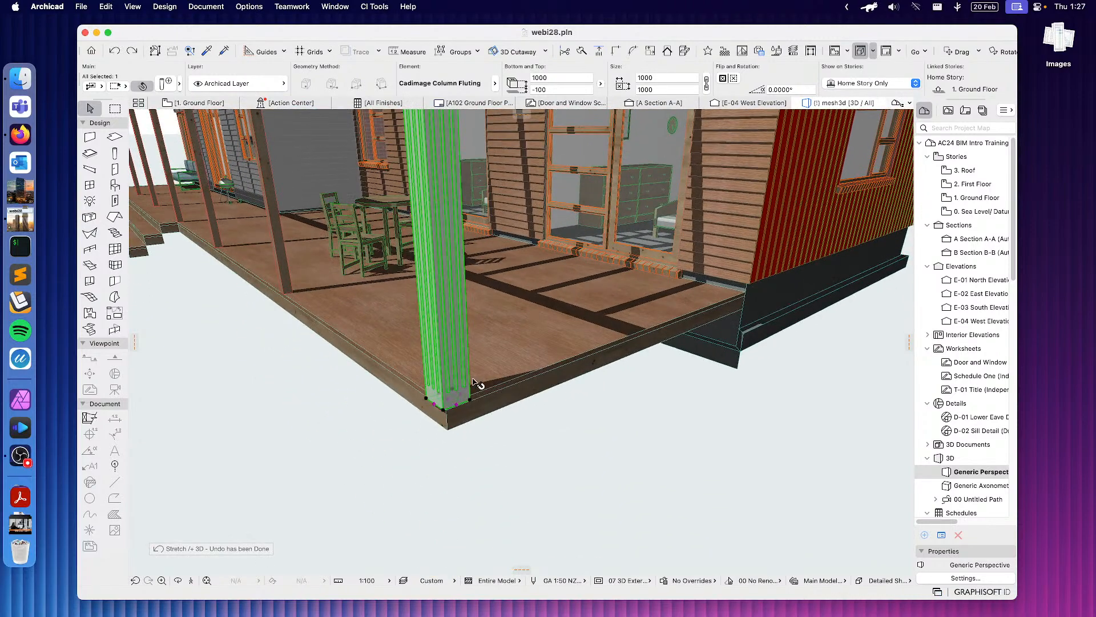
left_click(460, 406)
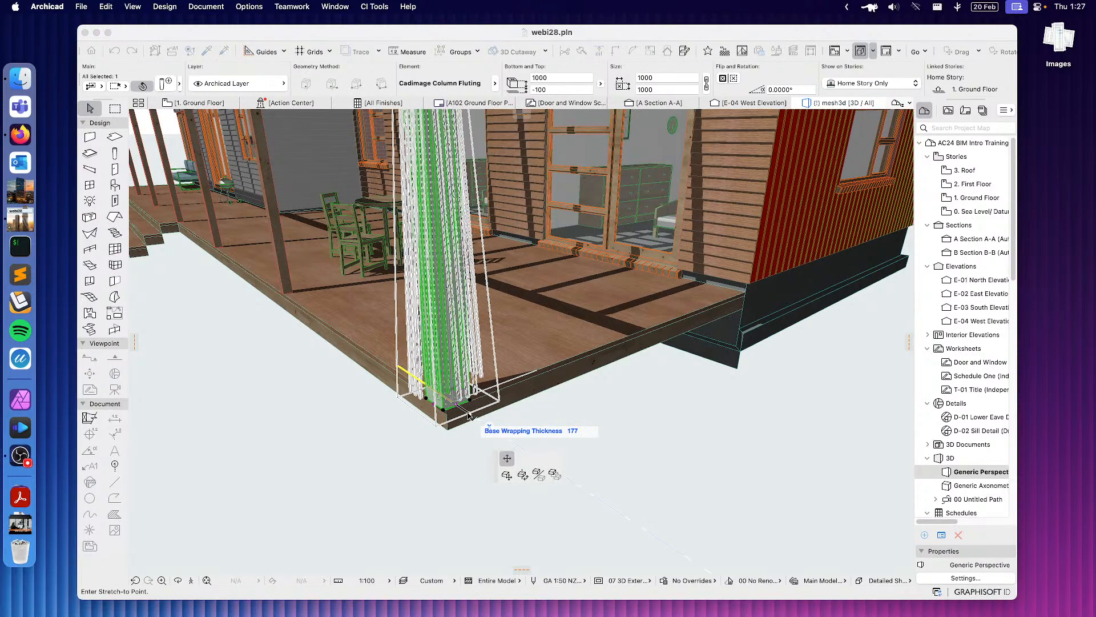
left_click(487, 314)
scroll(486, 320, "up", 6)
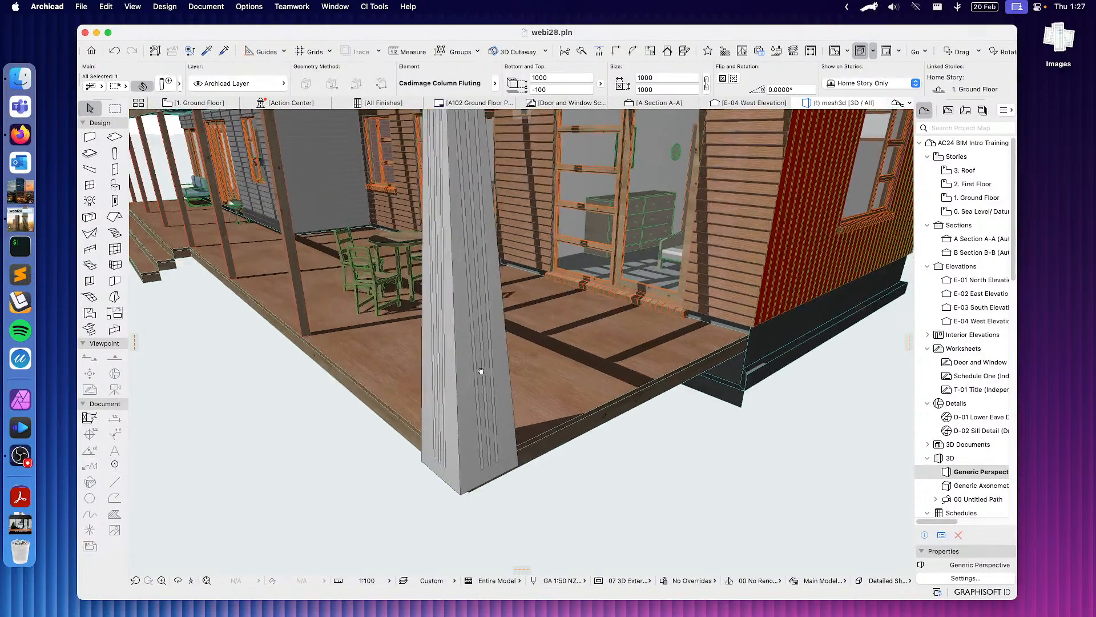
middle_click_drag(480, 388, 481, 355, "shift")
Change the selected column covering to a Cadimage Column Footing with the Round profile
left_click(165, 84)
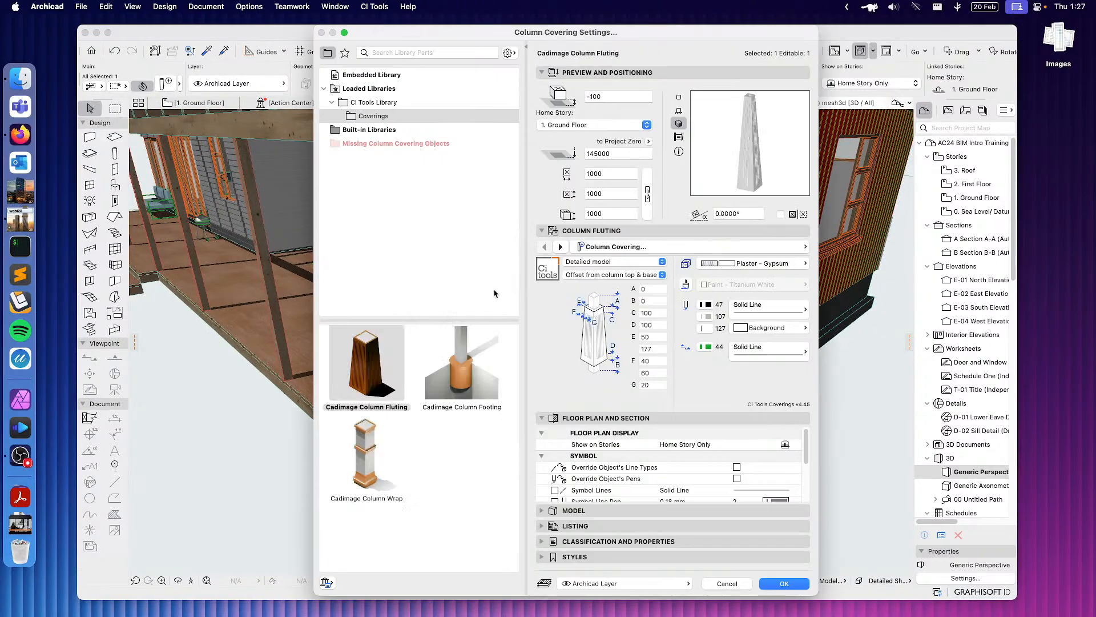
left_click(489, 333)
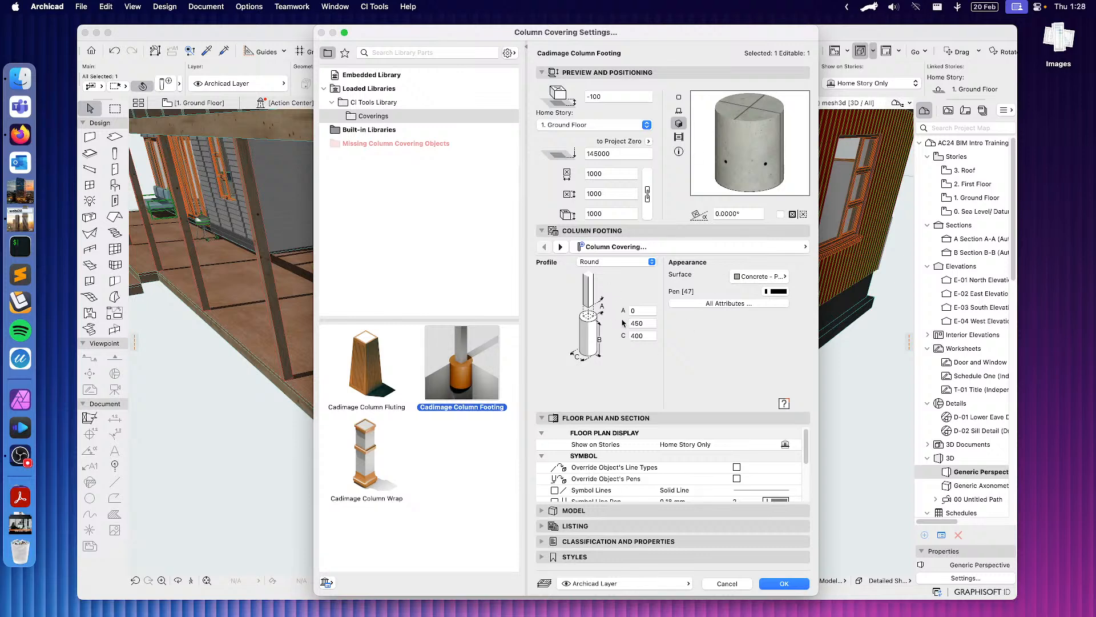
left_click(602, 265)
left_click(686, 345)
left_click(784, 583)
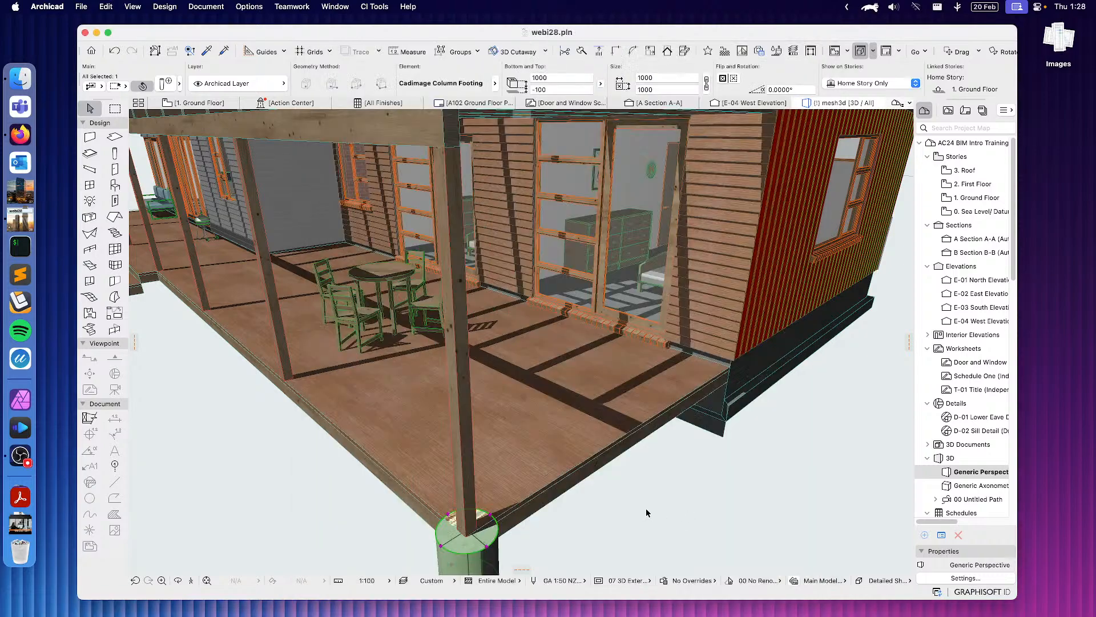
middle_click_drag(616, 513, 639, 429)
middle_click_drag(575, 445, 565, 484, "shift")
middle_click_drag(622, 301, 551, 325, "shift")
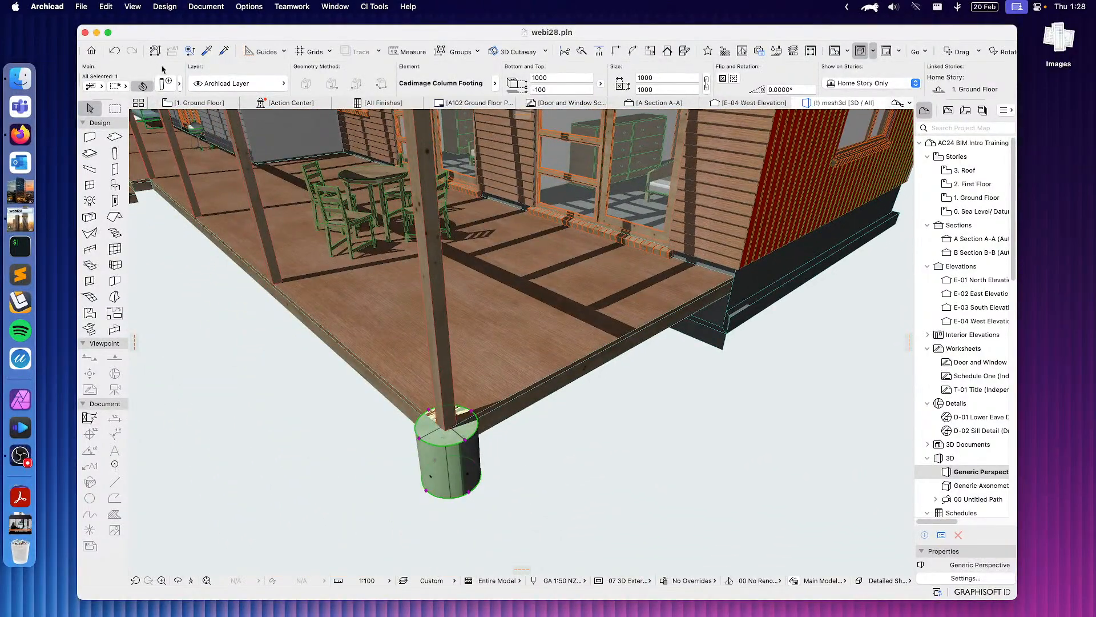
Switch the selected covering's library part to Cadimage Column Wrap in its settings
left_click(167, 83)
left_click(380, 474)
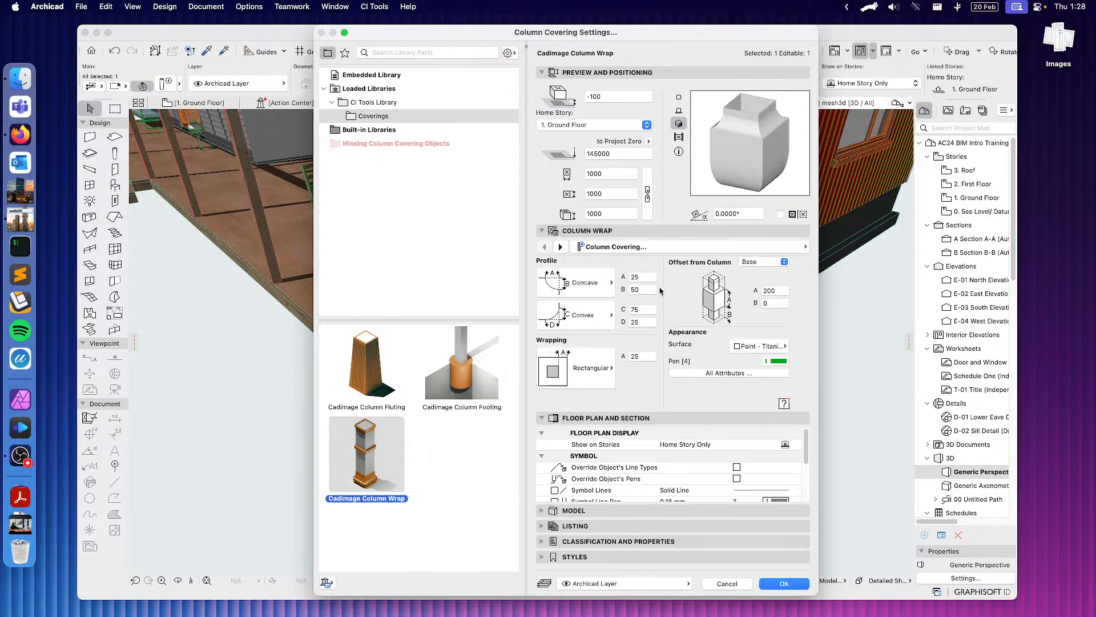
left_click(686, 246)
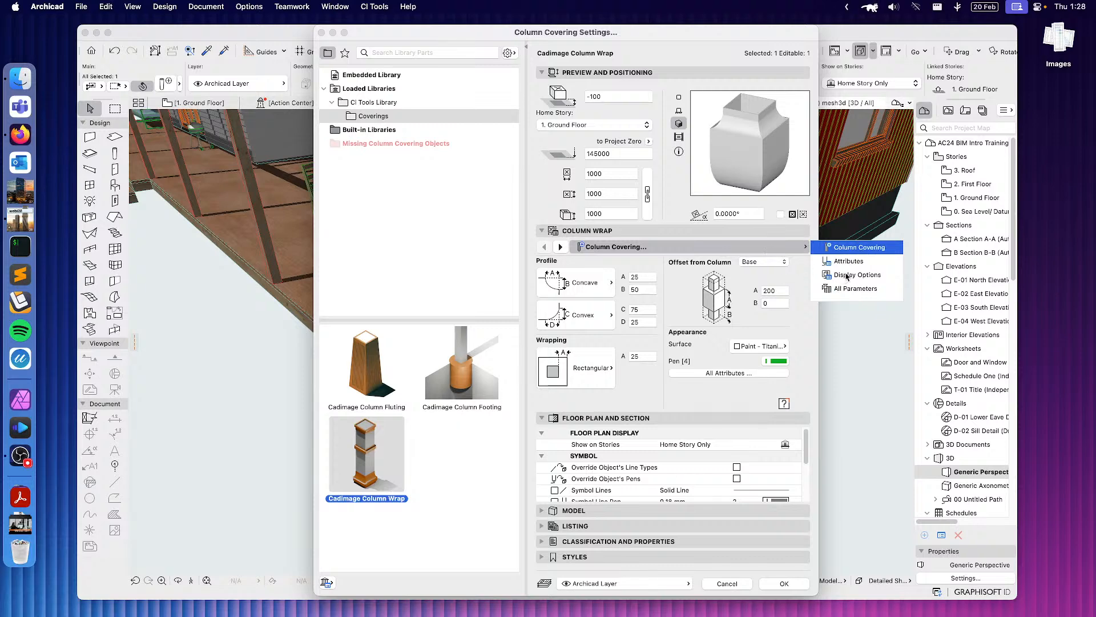
left_click(758, 284)
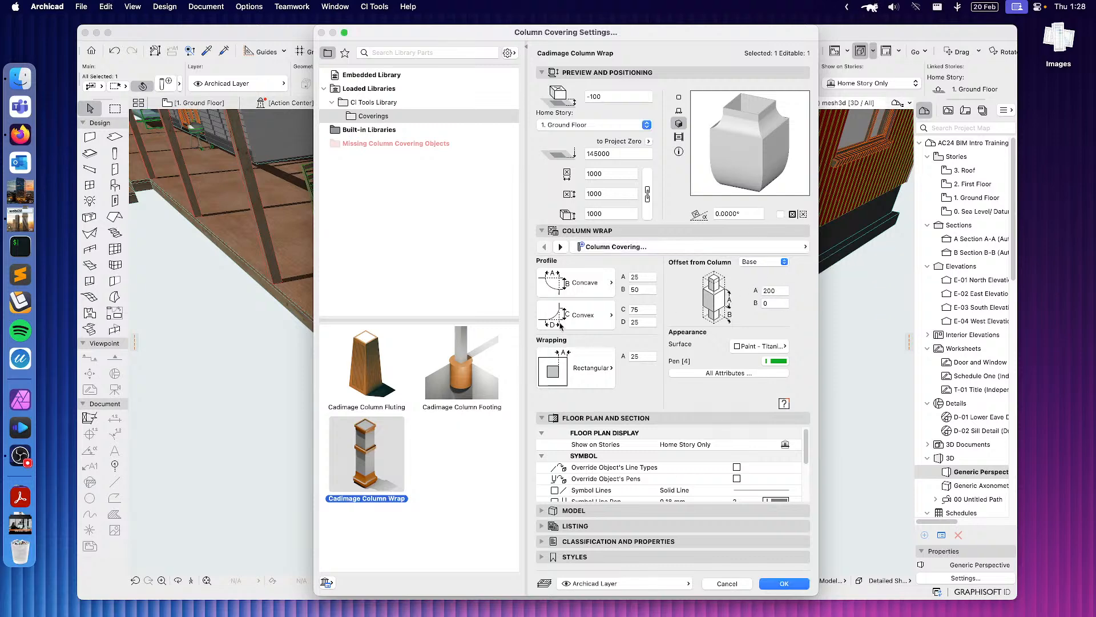
Set the column wrap's wrapping shape to Octagonal after trying Circular and Cut Rectangular
left_click(565, 368)
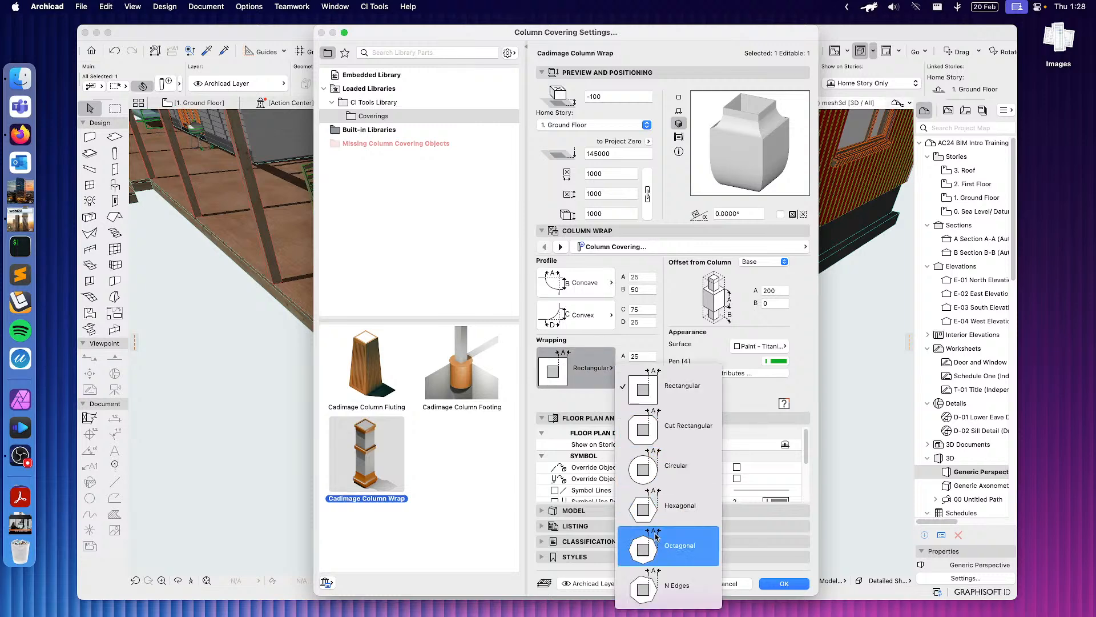
left_click(685, 465)
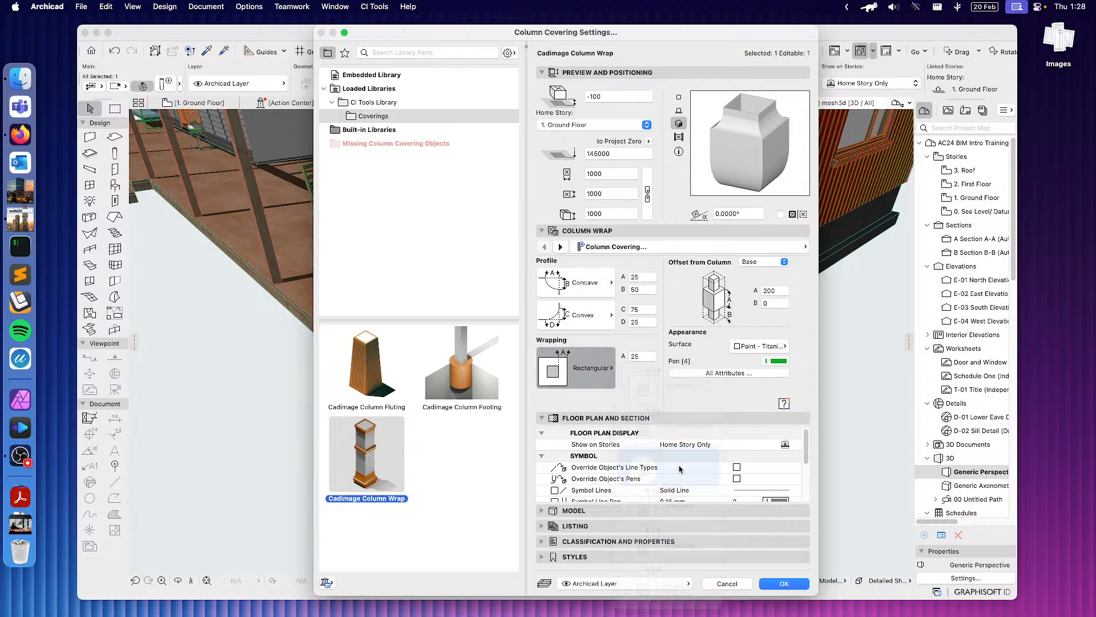
left_click(612, 351)
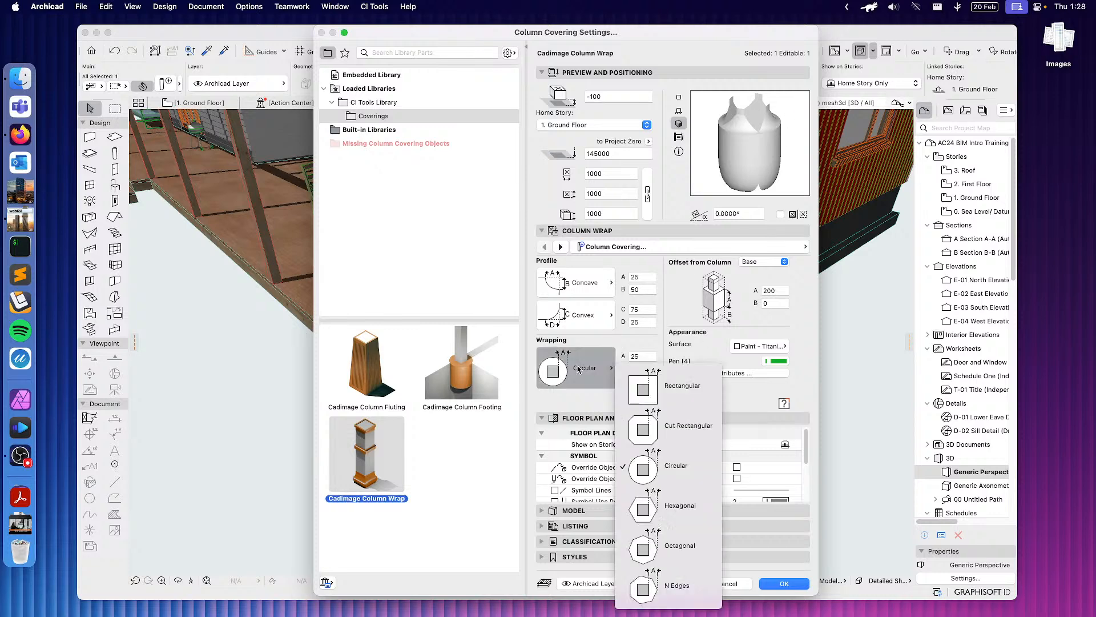
left_click(685, 426)
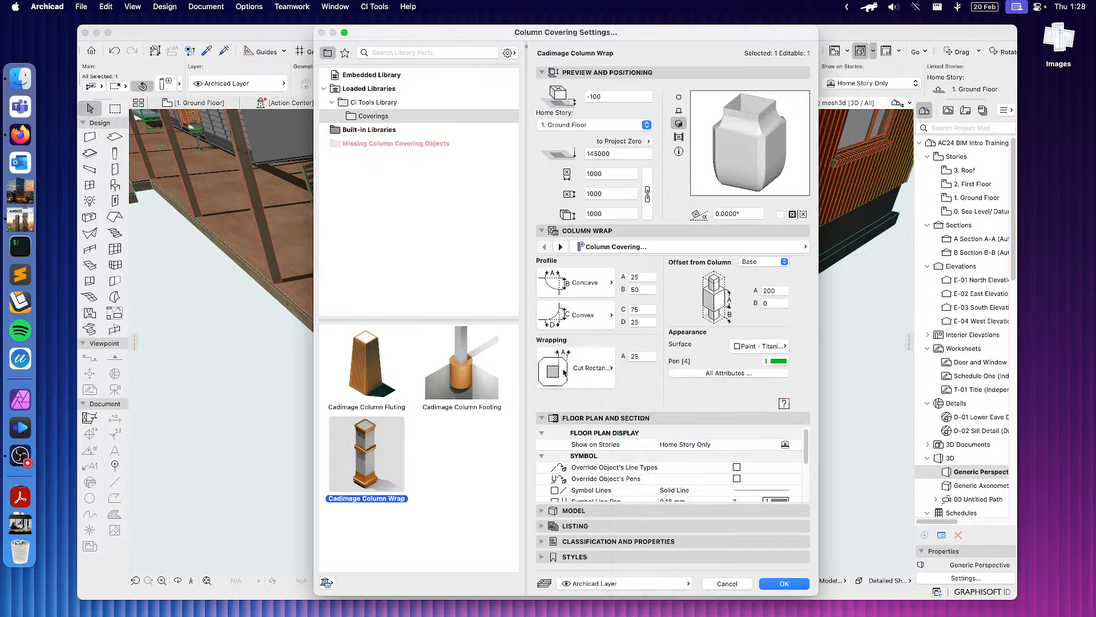
left_click(564, 373)
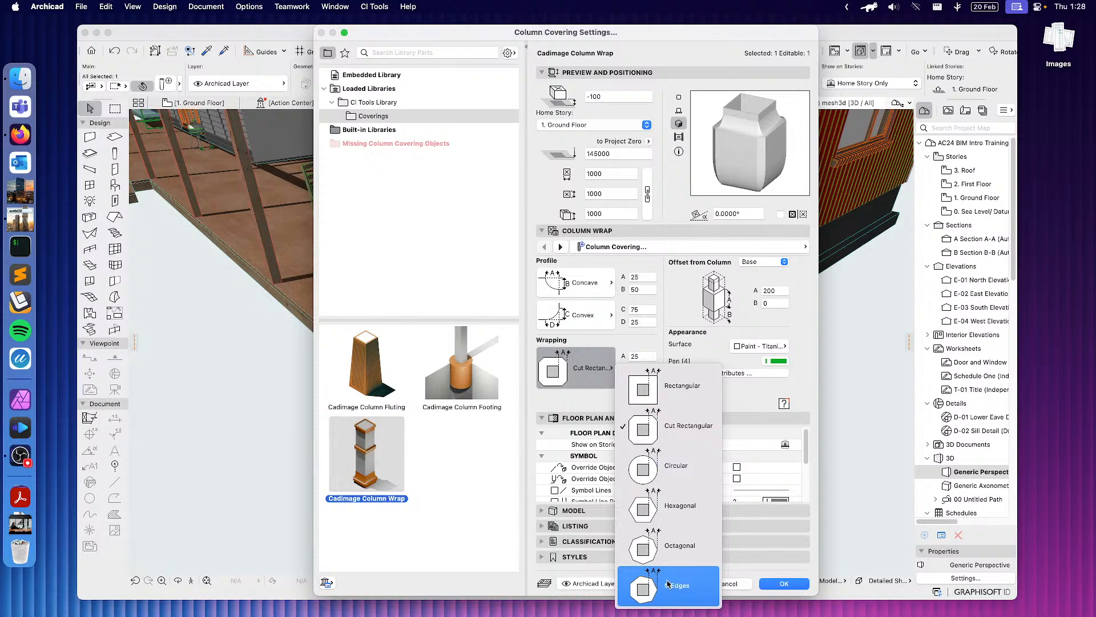
left_click(666, 551)
left_click(577, 374)
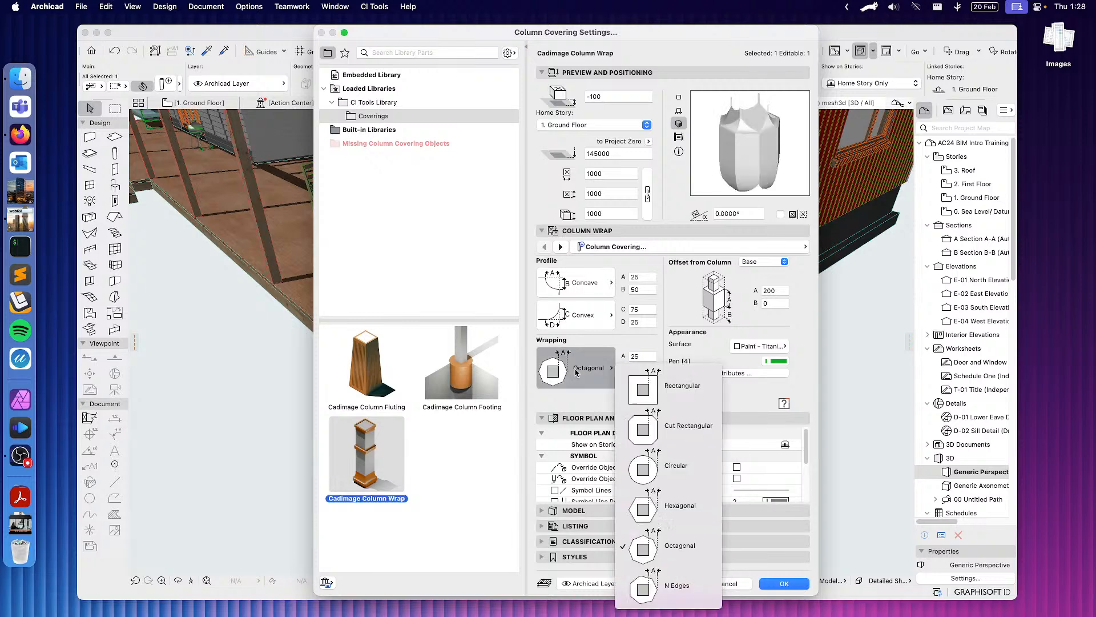
left_click(587, 374)
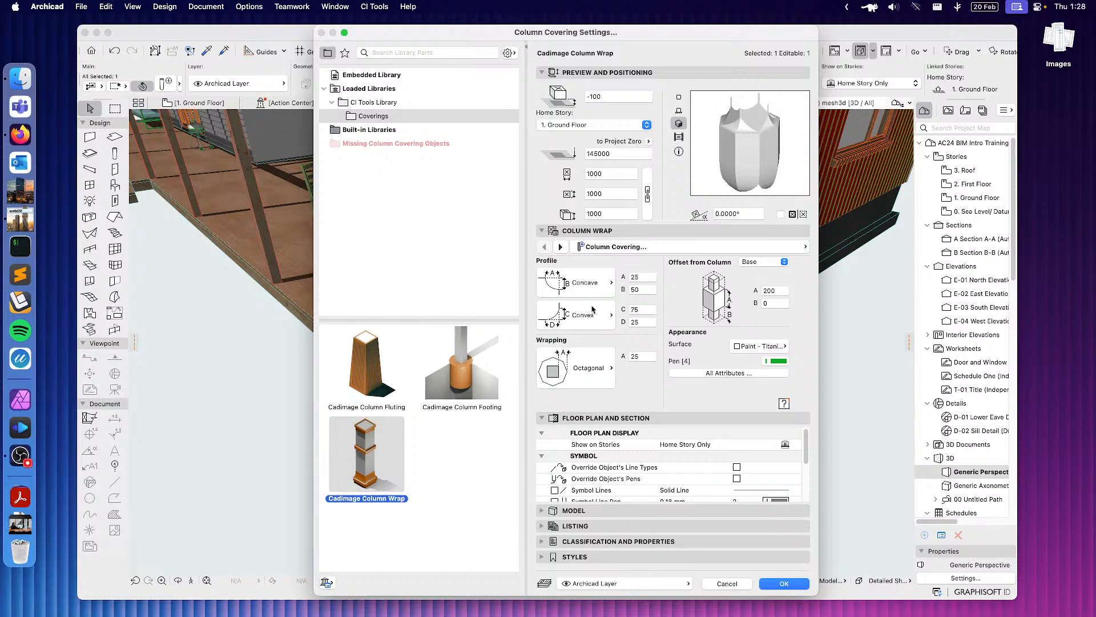
Set the column wrap's lower profile to Concave and its upper profile to Fillet
left_click(563, 317)
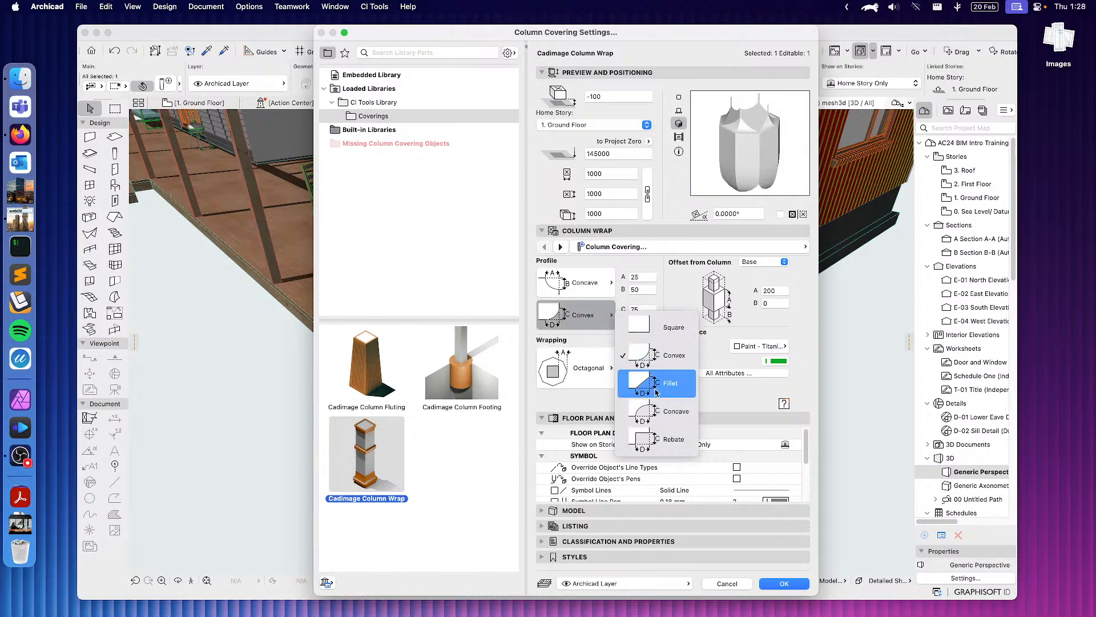
left_click(662, 410)
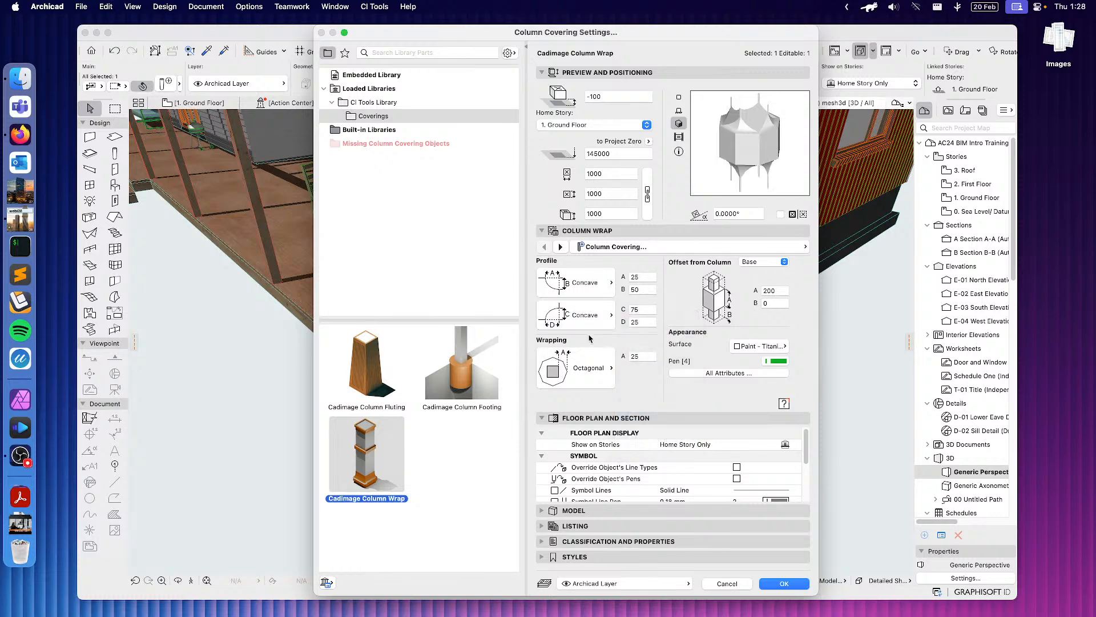
left_click(571, 285)
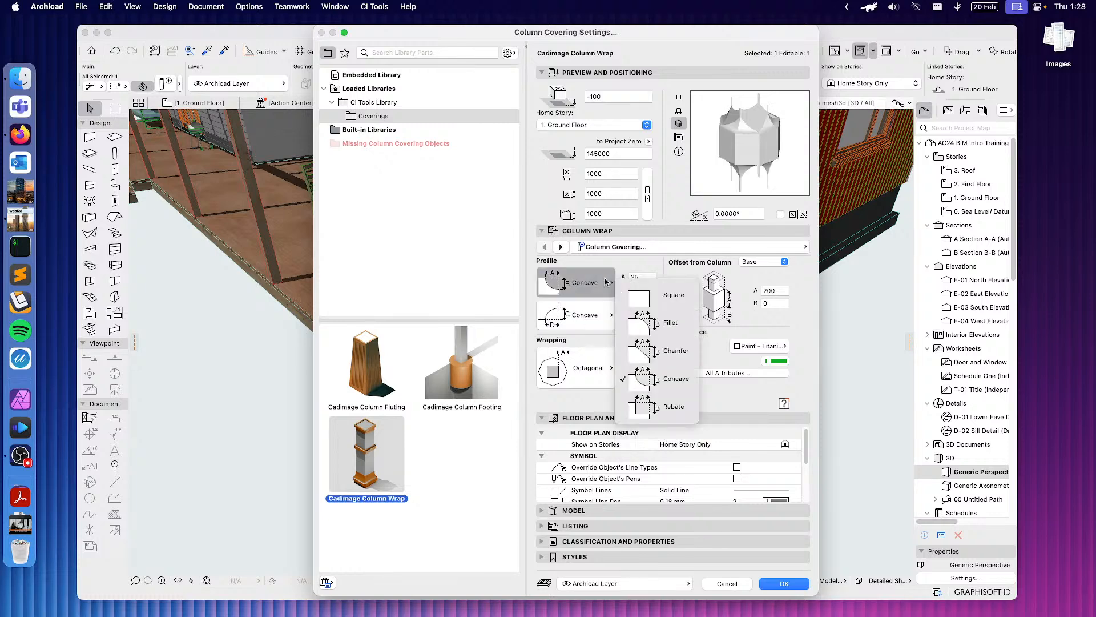
left_click(670, 336)
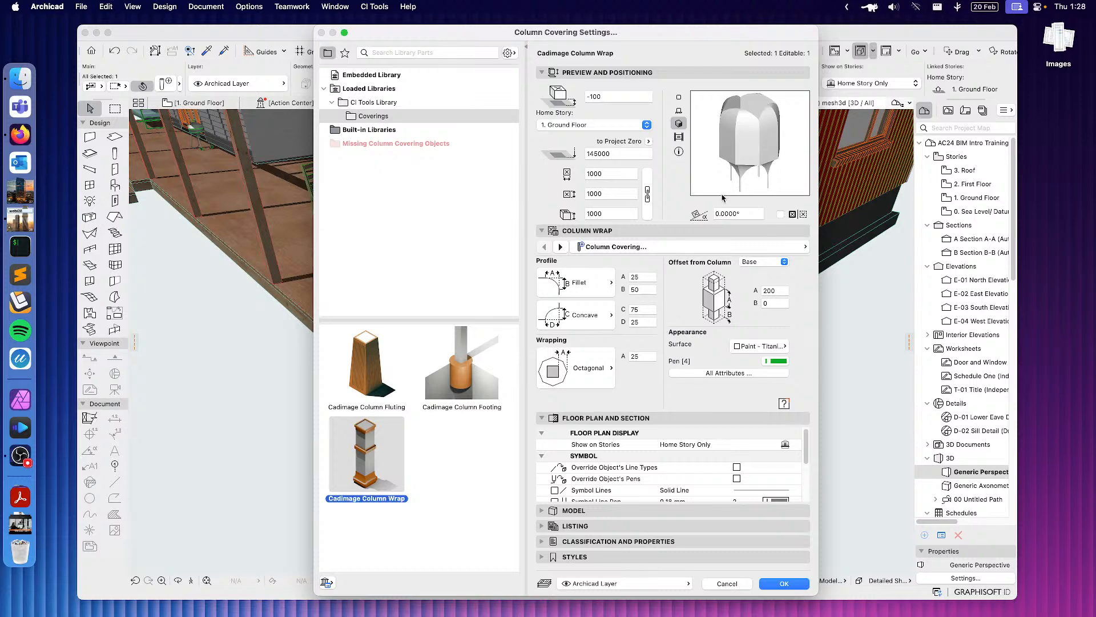
Set the column wrap's lower profile to Rebate and its offset from the column to Top & Base, and apply the settings
left_click(572, 323)
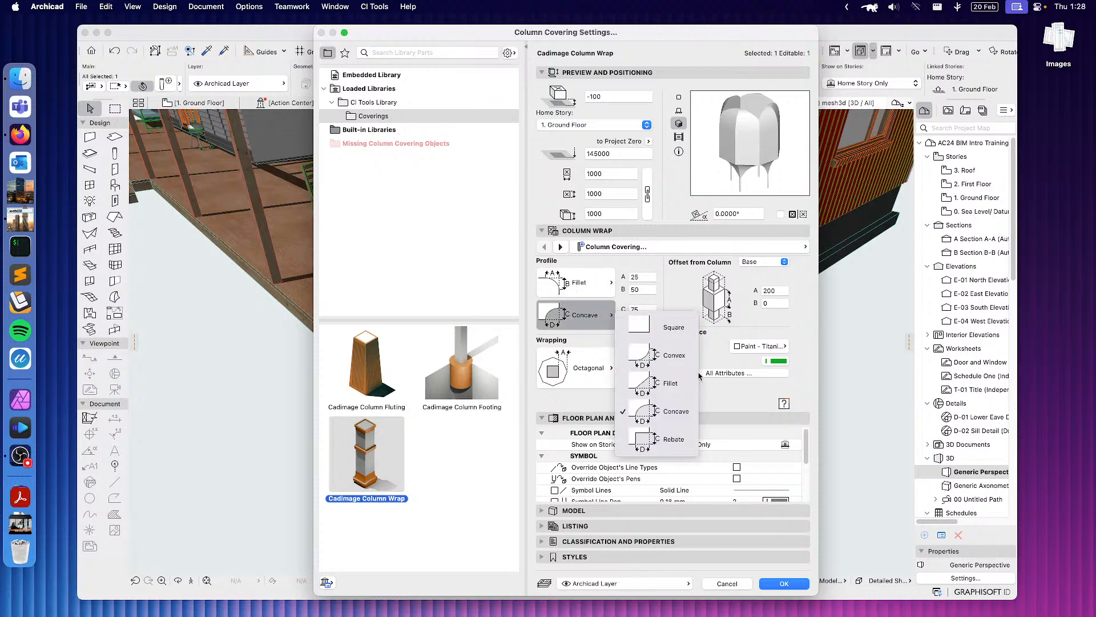
left_click(666, 440)
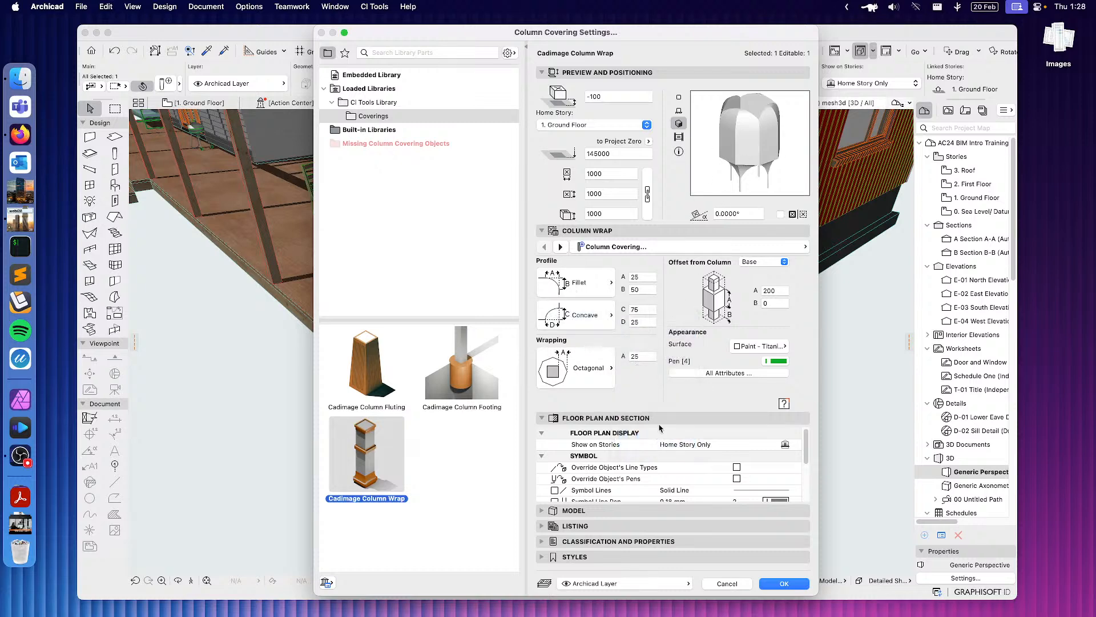
left_click(766, 263)
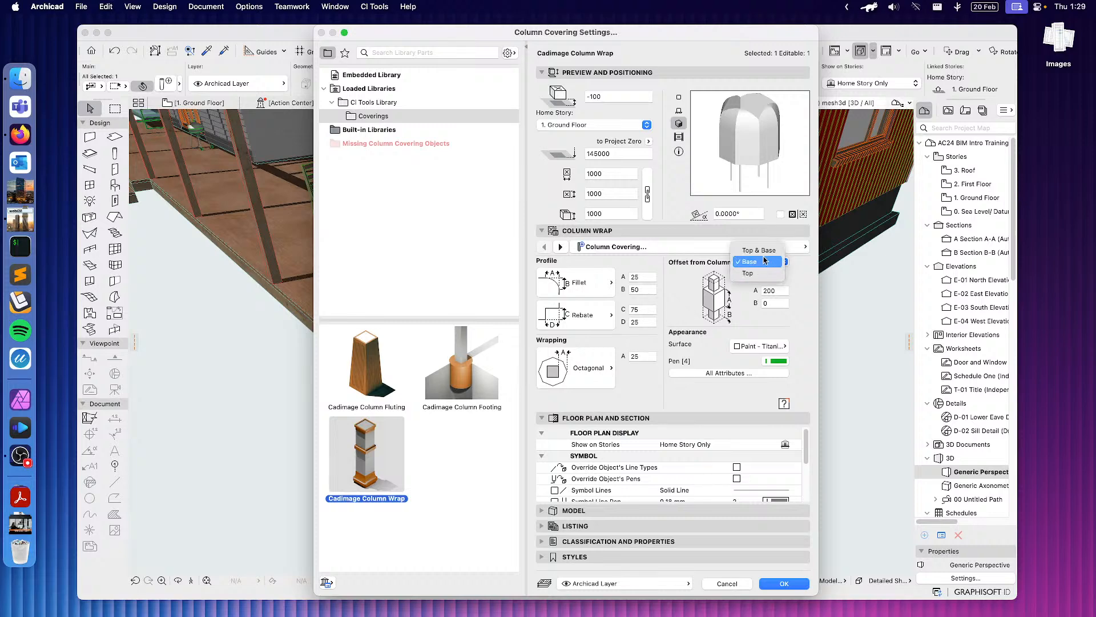
left_click(764, 252)
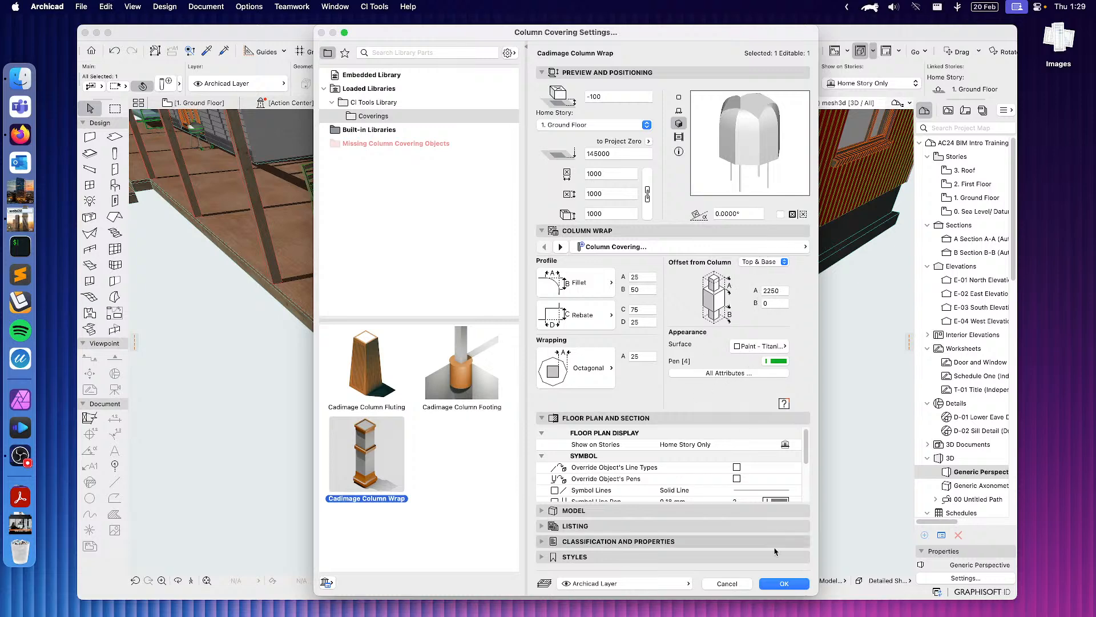
left_click(785, 584)
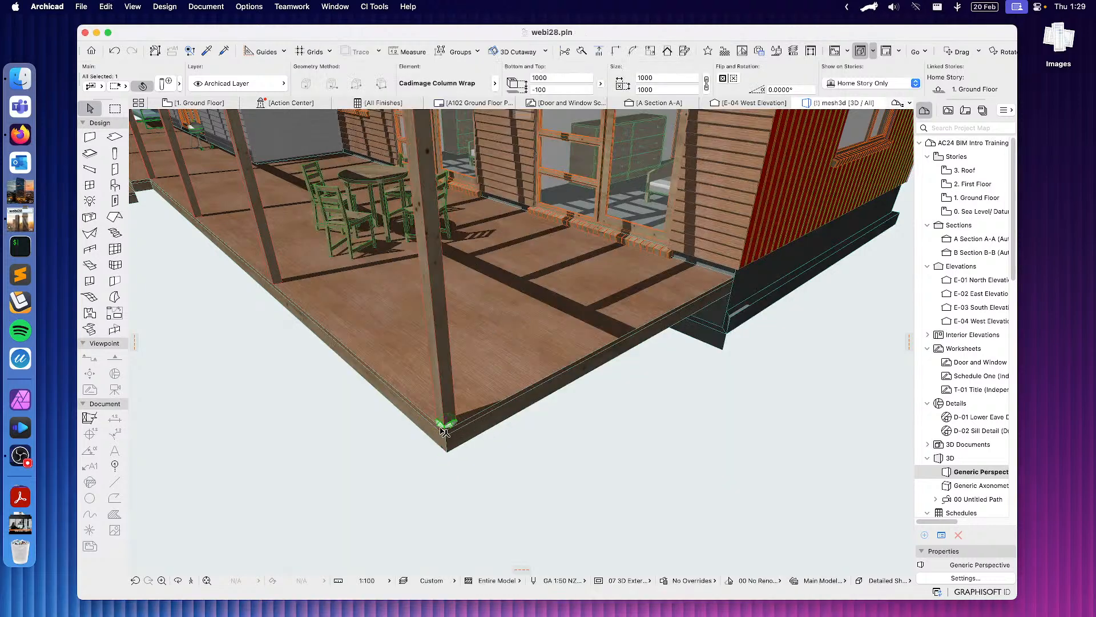
Move the deck's corner column together with its wrap away from the corner, beside the deck edge nearest the red-clad wall
left_click(451, 400)
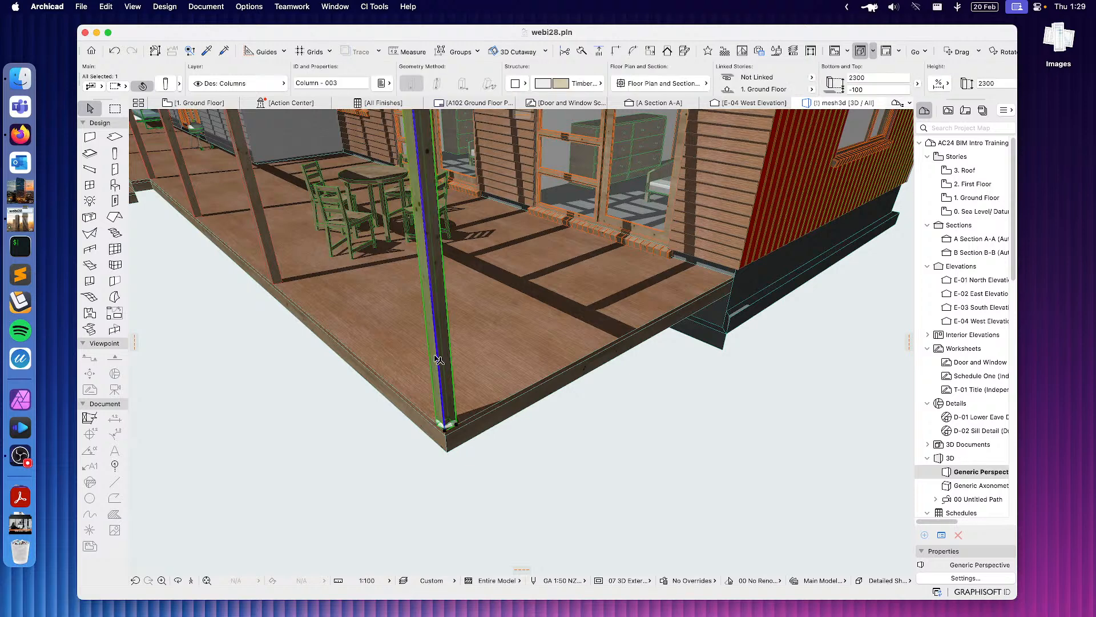
left_click(438, 357)
left_click(519, 385)
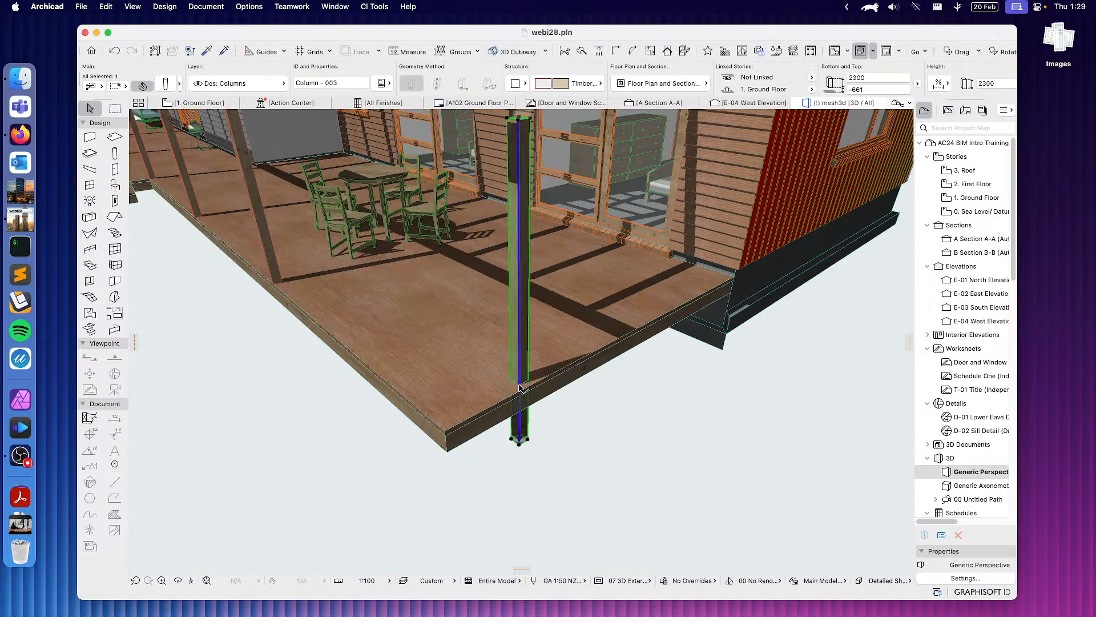
left_click(552, 458)
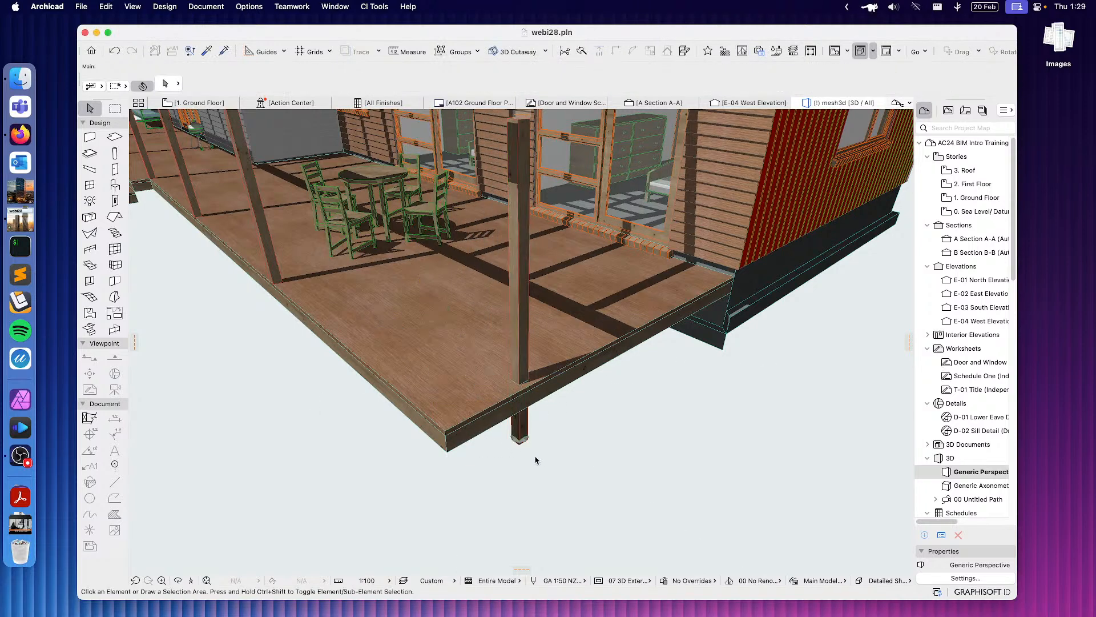
Inspect the wrap at the moved column's base and review its covering settings without changing them
middle_click_drag(536, 460, 545, 391, "shift")
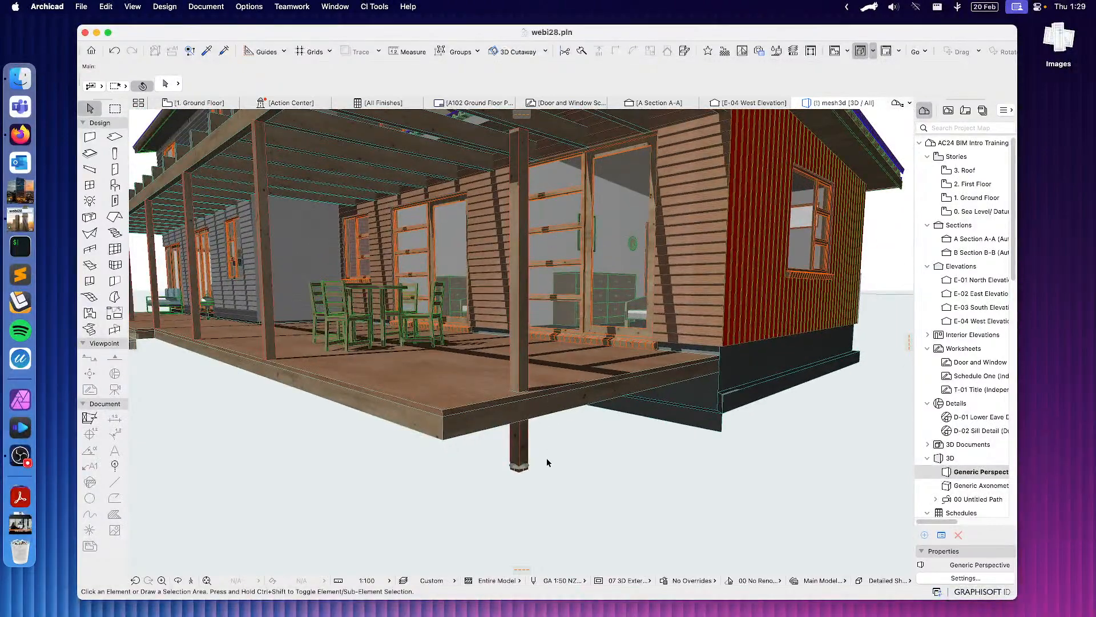
left_click(525, 469)
middle_click_drag(539, 467, 530, 483, "shift")
left_click(165, 85)
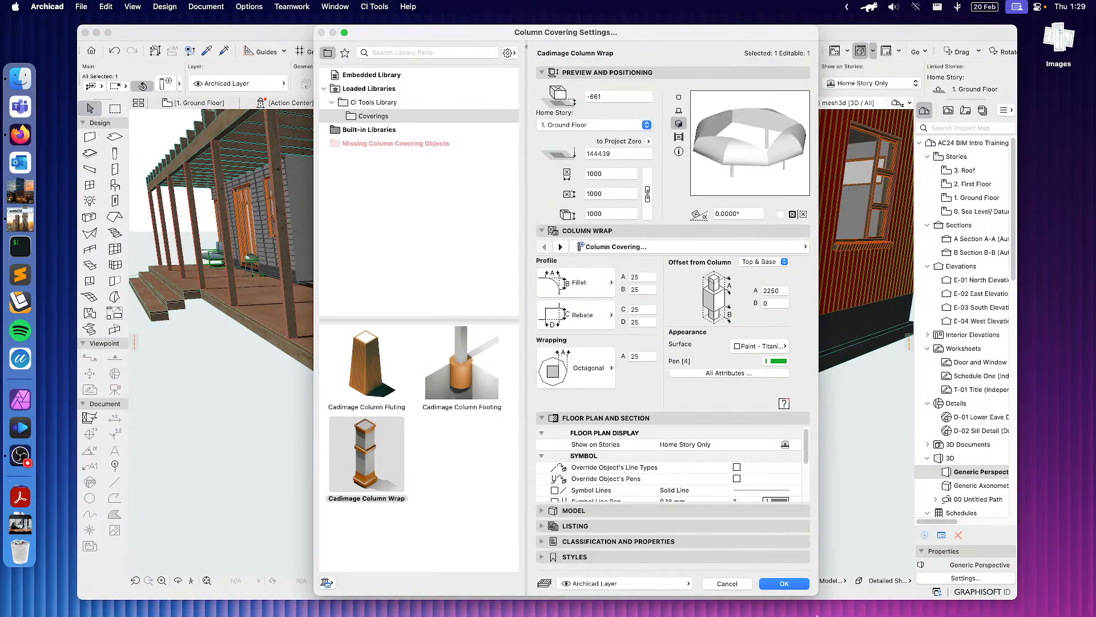
left_click(726, 583)
left_click(619, 489)
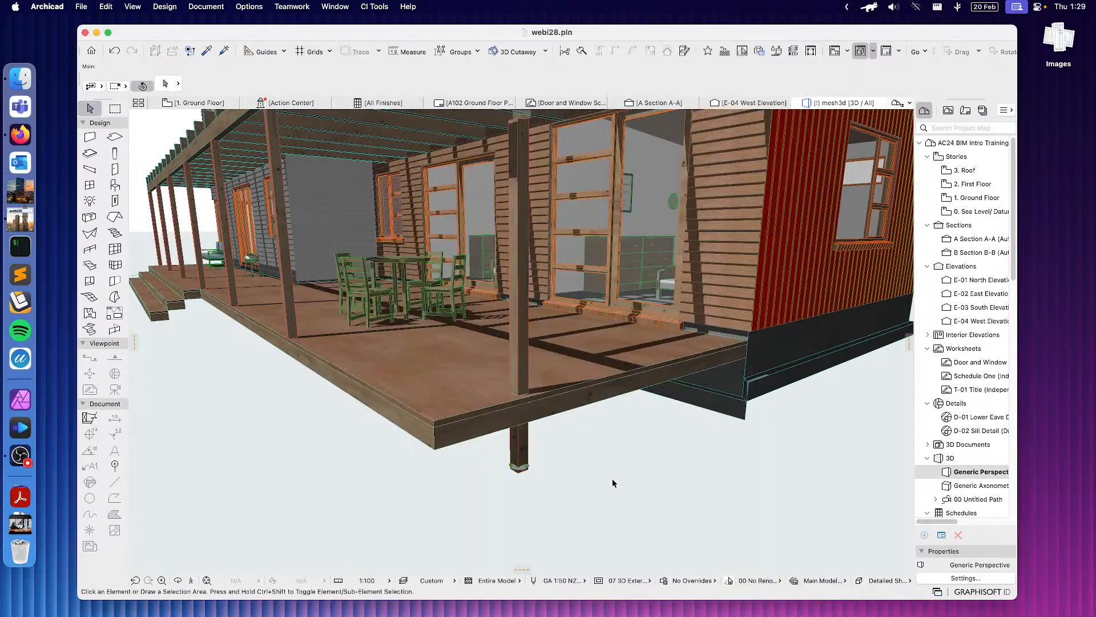
Preview the Cadimage Column Fluting part in the selected wrap's settings without applying it, and view the whole house
left_click(521, 470)
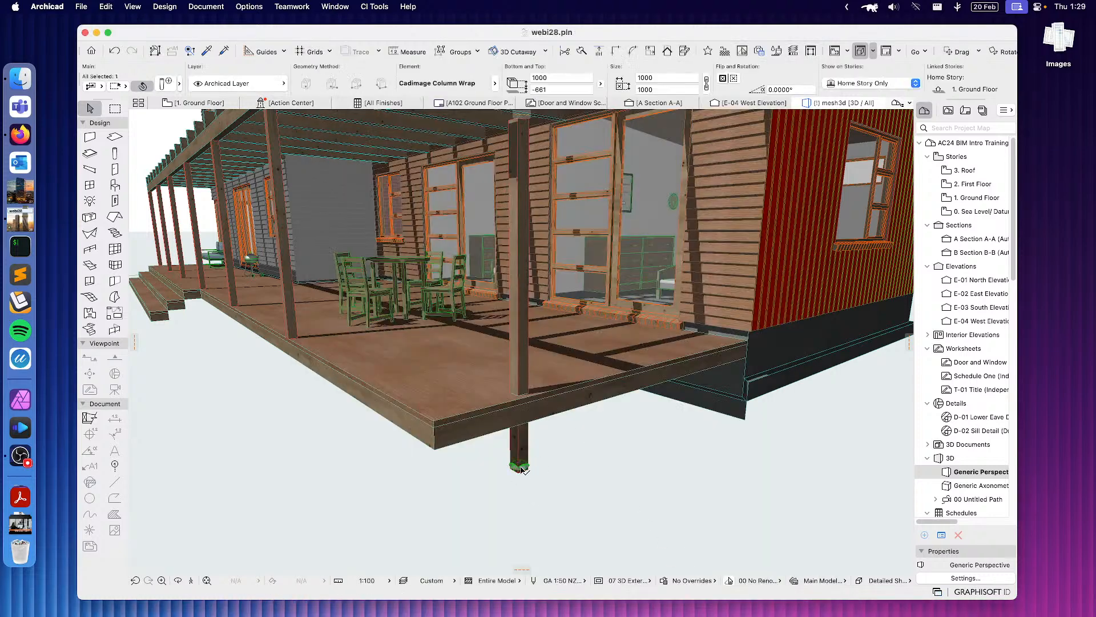
left_click(167, 83)
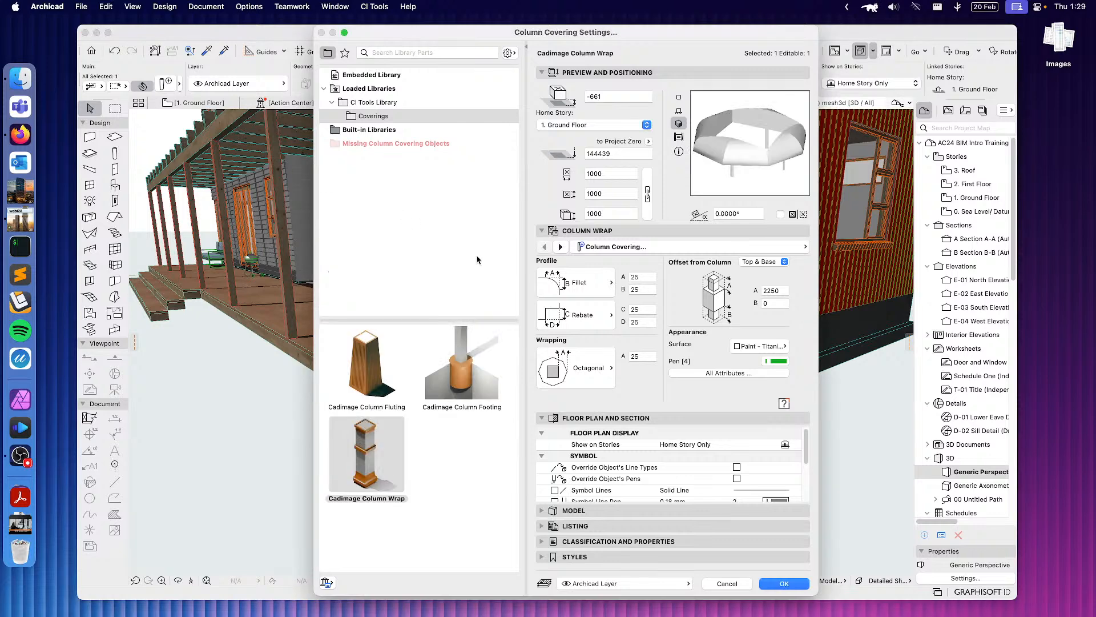
left_click(386, 392)
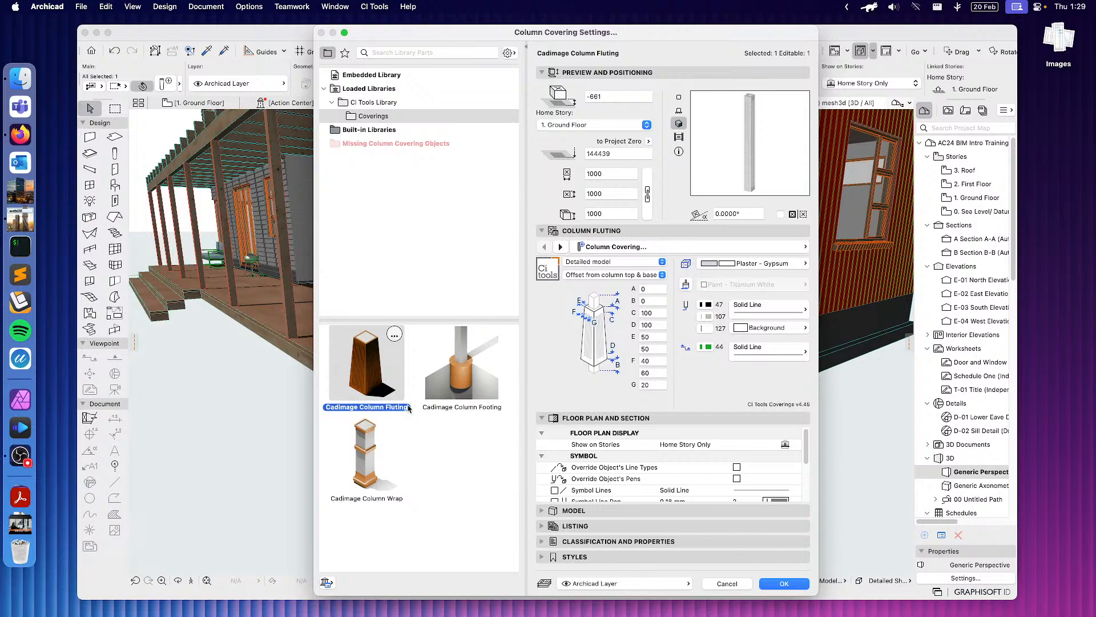
left_click(728, 584)
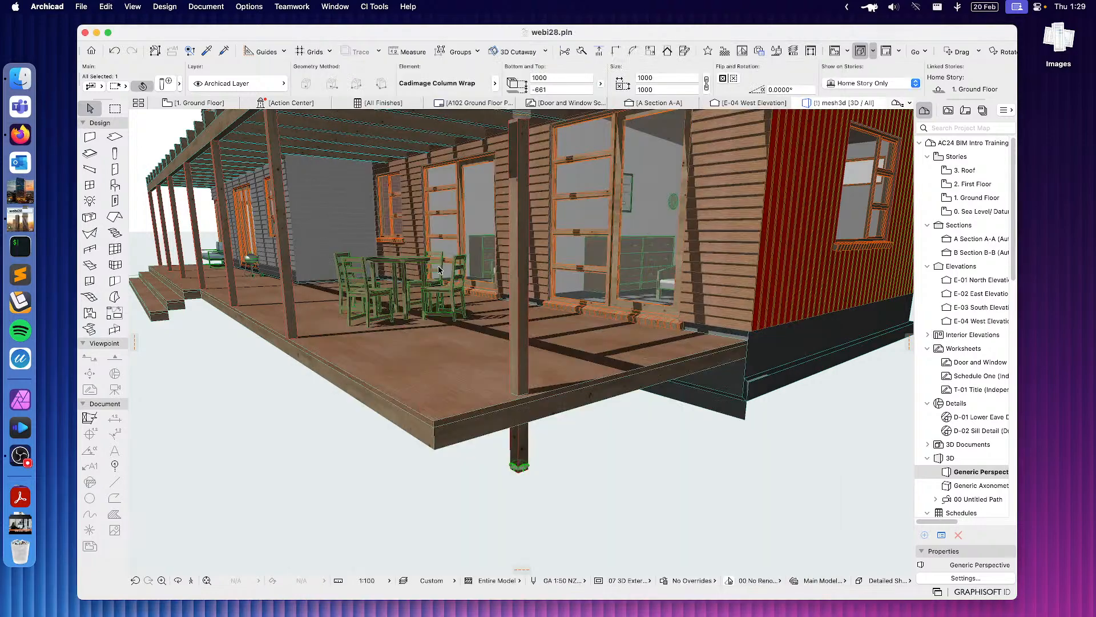
middle_click_drag(464, 331, 499, 374)
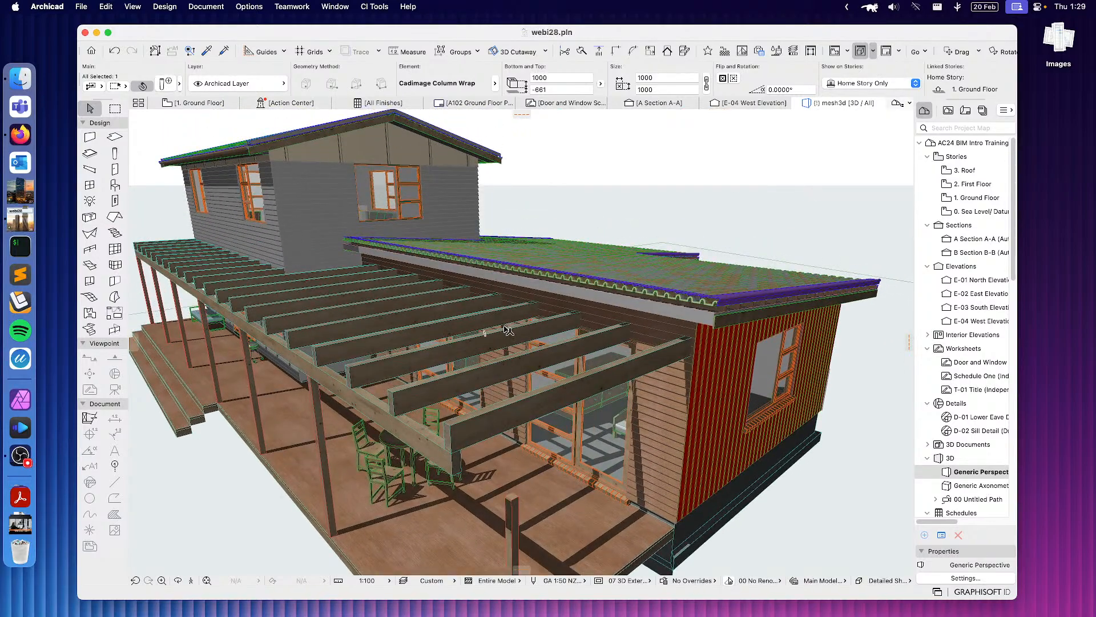